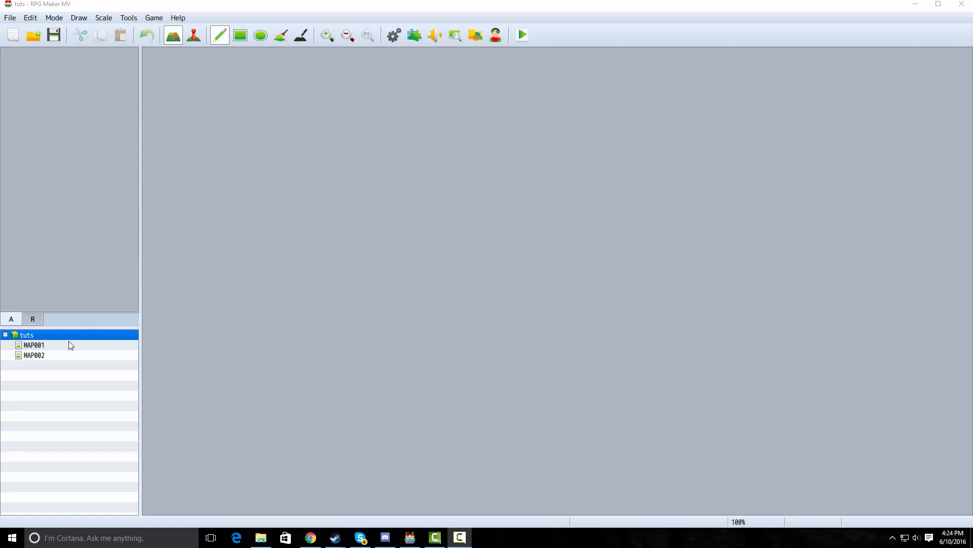
- Create a new map in the tuts project named Oasis, using the Outside tileset
right_click(39, 338)
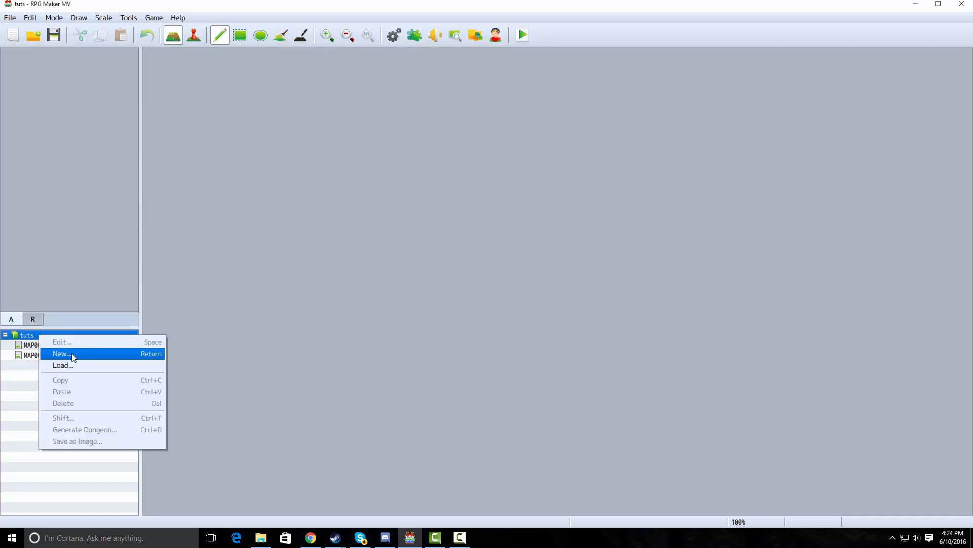
click(72, 354)
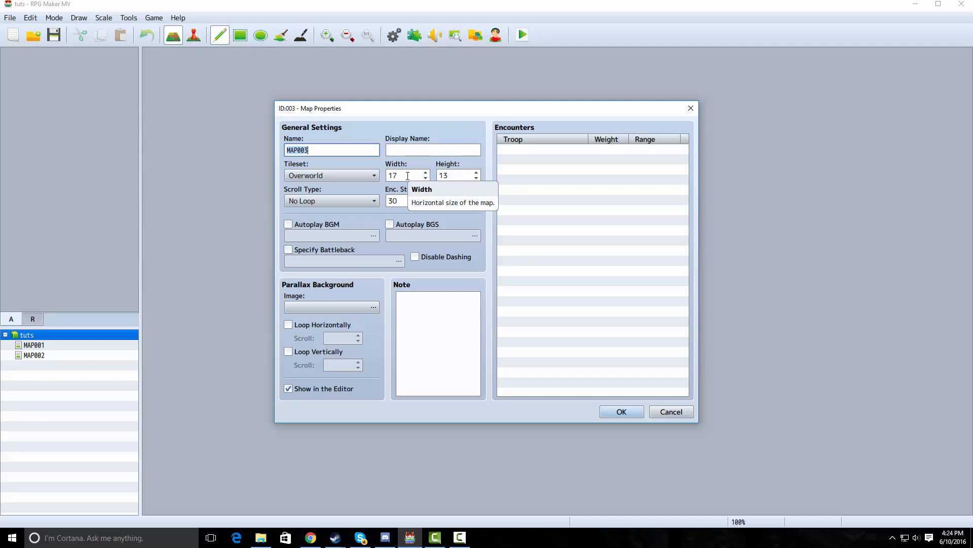
text(Oasis)
key(Tab)
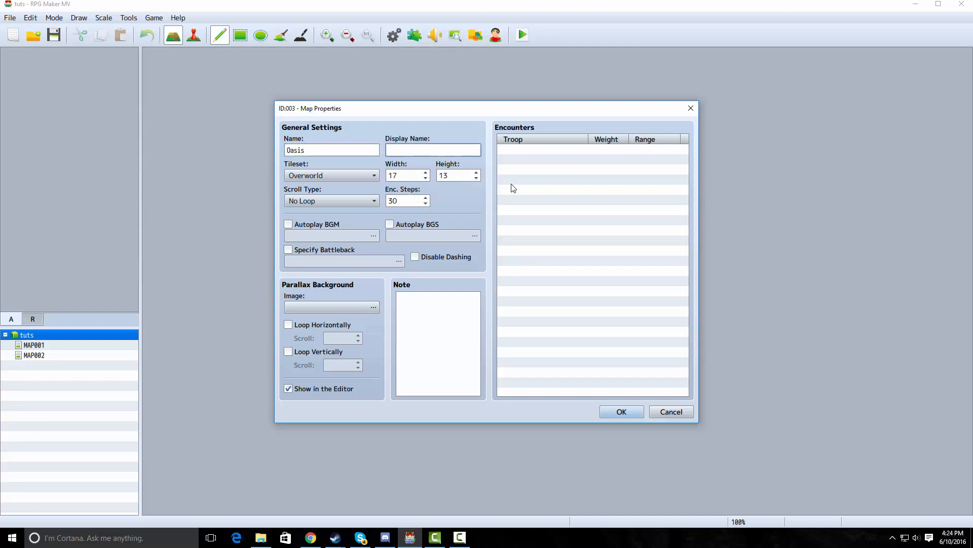
click(375, 177)
click(369, 197)
- Set the new map's size to 35 wide by 25 high and confirm its properties
double_click(413, 174)
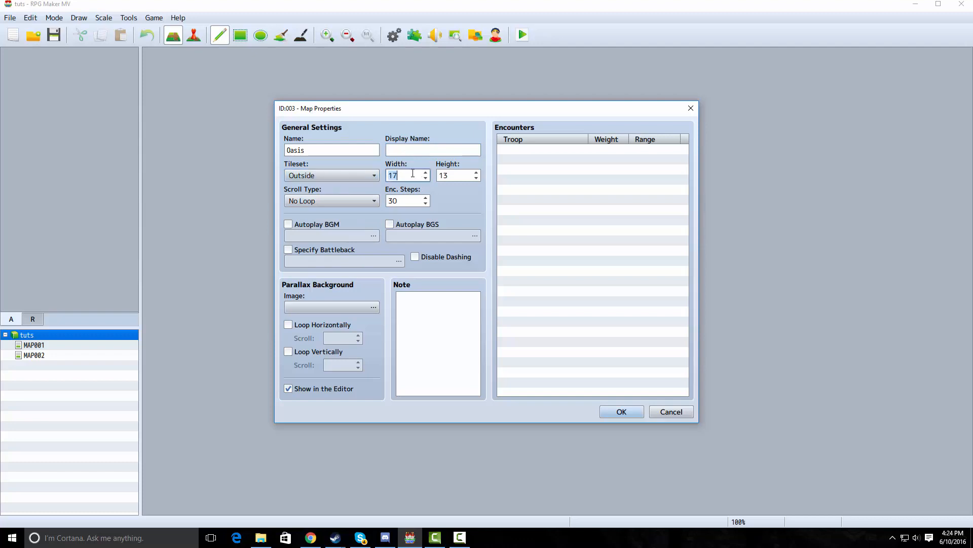
text(35)
key(Tab)
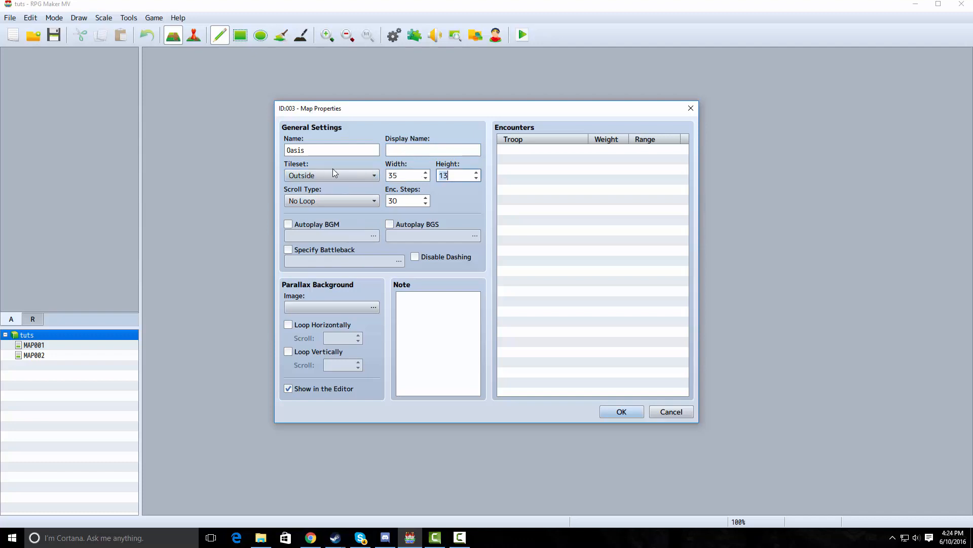
key(BackSpace)
text(25)
key(Return)
- Flood-fill the entire Oasis map with the Sand ground tile
click(348, 35)
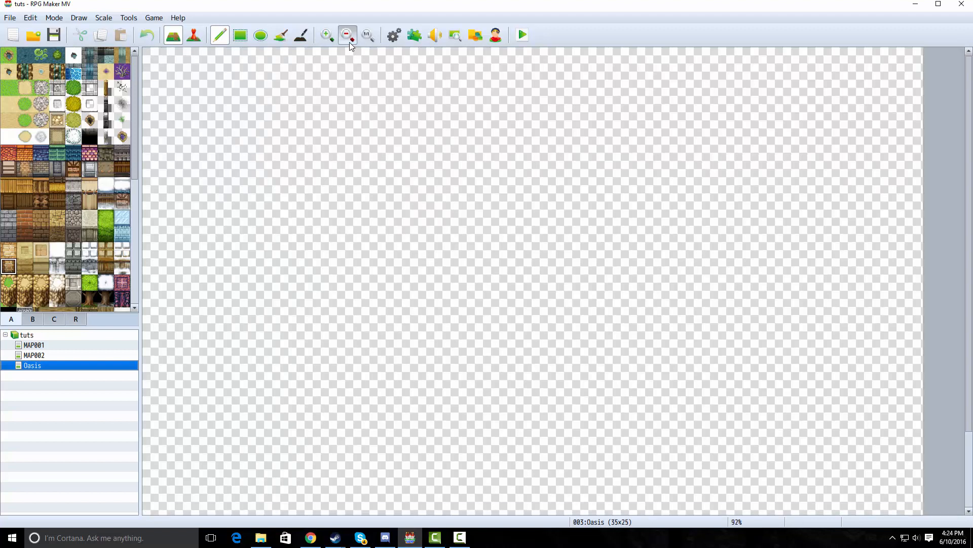
click(241, 35)
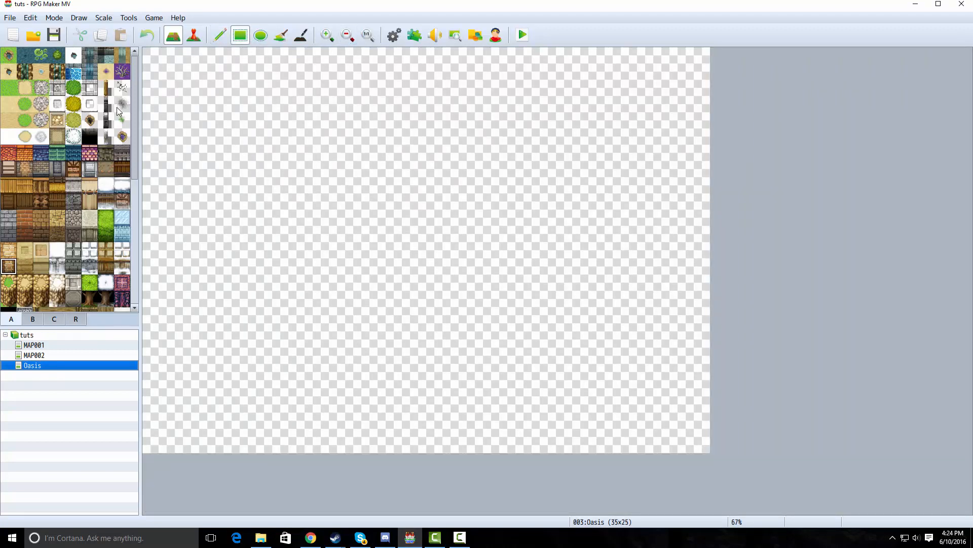
click(9, 120)
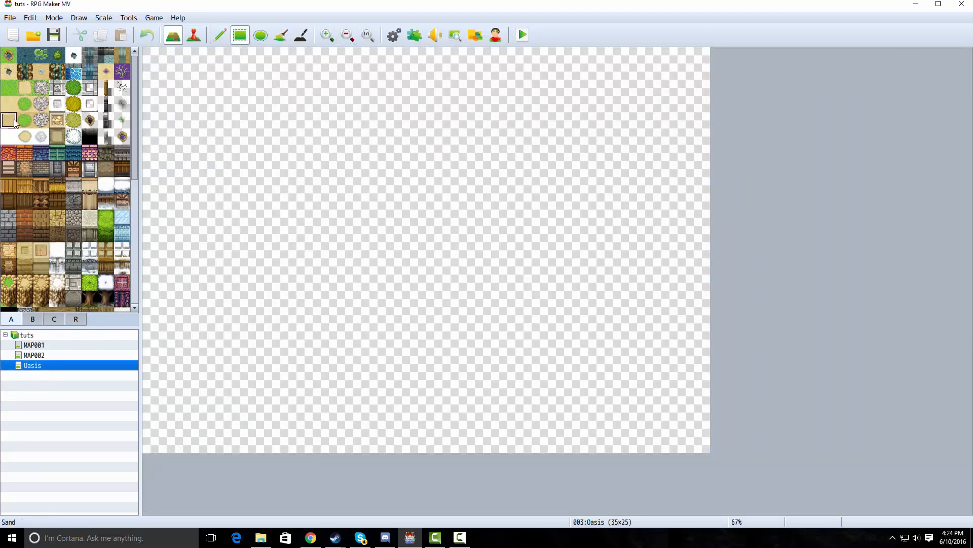
click(281, 35)
click(278, 142)
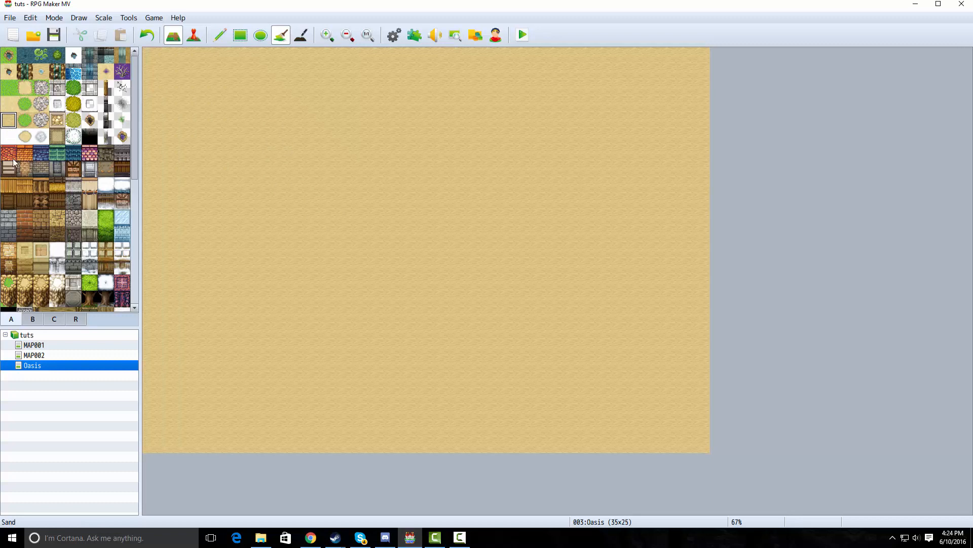
click(9, 104)
click(271, 189)
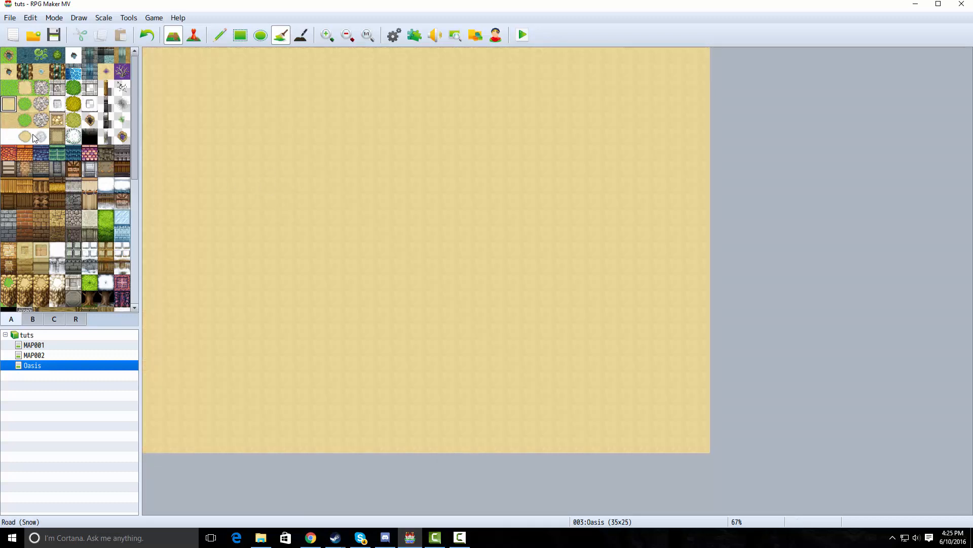
key(ctrl+z)
- Draw overlapping rectangles of Ledge C (Desert) along the map's borders to enclose a large lower sand area
click(73, 202)
scroll(60, 228, down, 2)
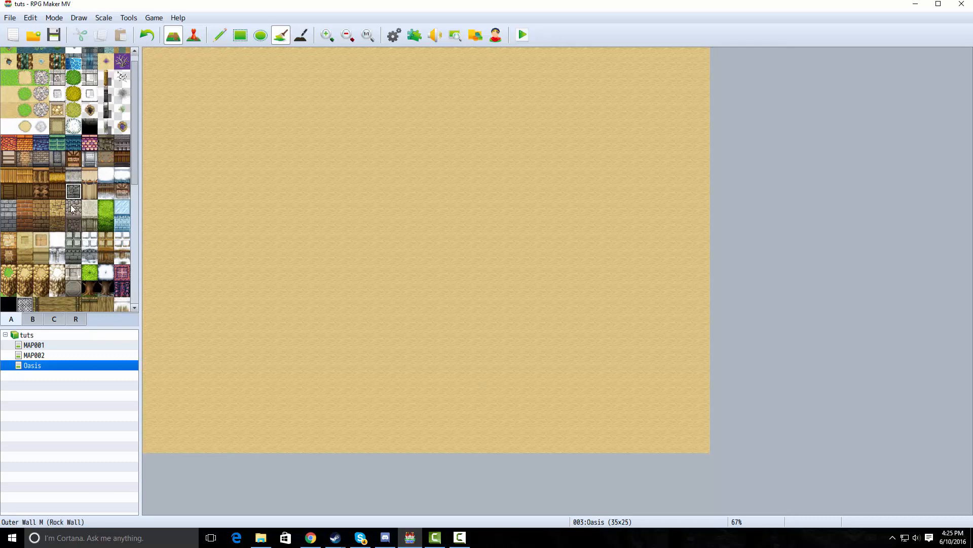
click(41, 242)
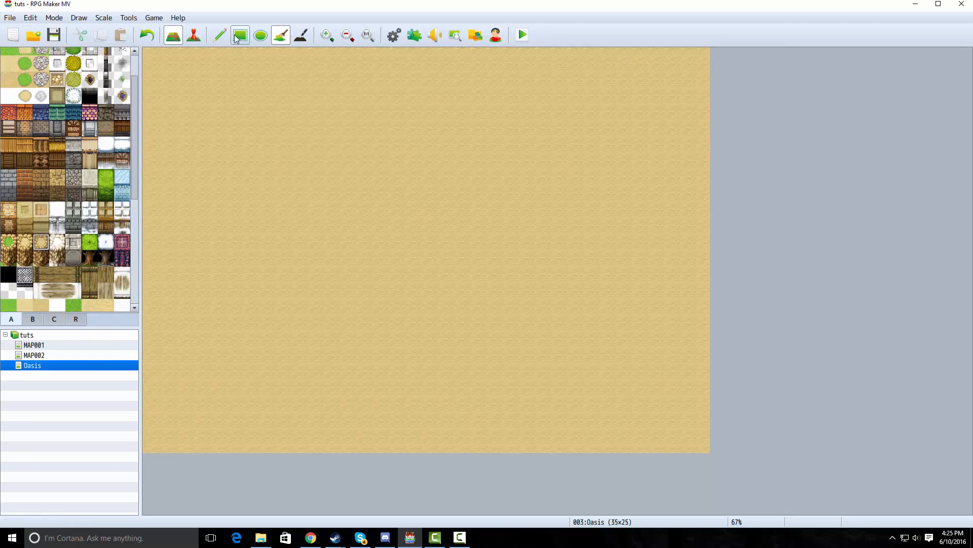
click(240, 35)
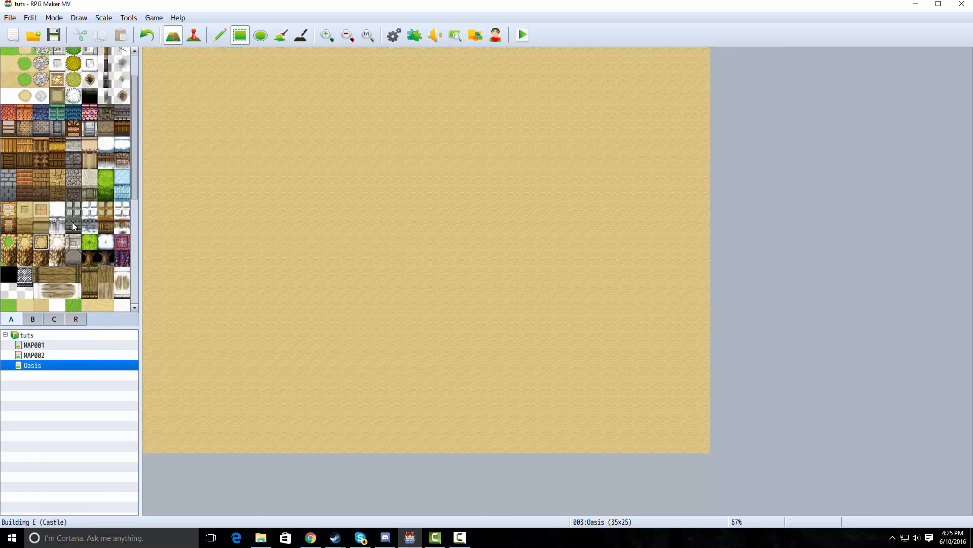
click(248, 121)
drag(174, 84, 151, 53)
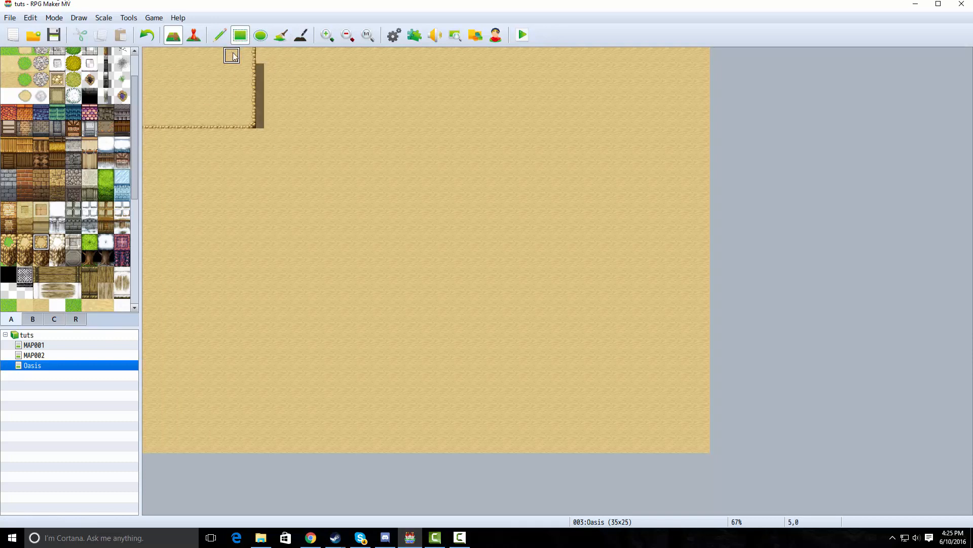
mouse_move(231, 52)
mouse_down()
mouse_move(437, 76)
mouse_move(572, 132)
mouse_up()
mouse_move(509, 88)
mouse_down()
mouse_move(686, 10)
mouse_move(687, 30)
mouse_up()
mouse_move(618, 72)
mouse_down()
mouse_move(712, 122)
mouse_move(671, 446)
mouse_move(701, 452)
mouse_move(233, 385)
mouse_move(123, 393)
mouse_up()
mouse_move(199, 401)
mouse_down()
mouse_move(140, 206)
mouse_move(85, 85)
mouse_up()
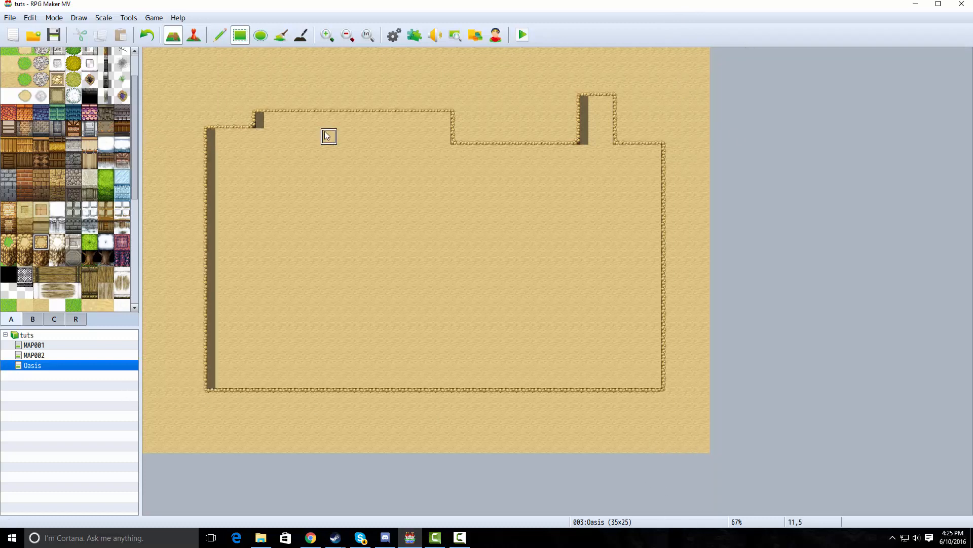
- Roughen the ledge outline around the sand area with the pencil, adding irregular notches and steps on all sides
click(220, 35)
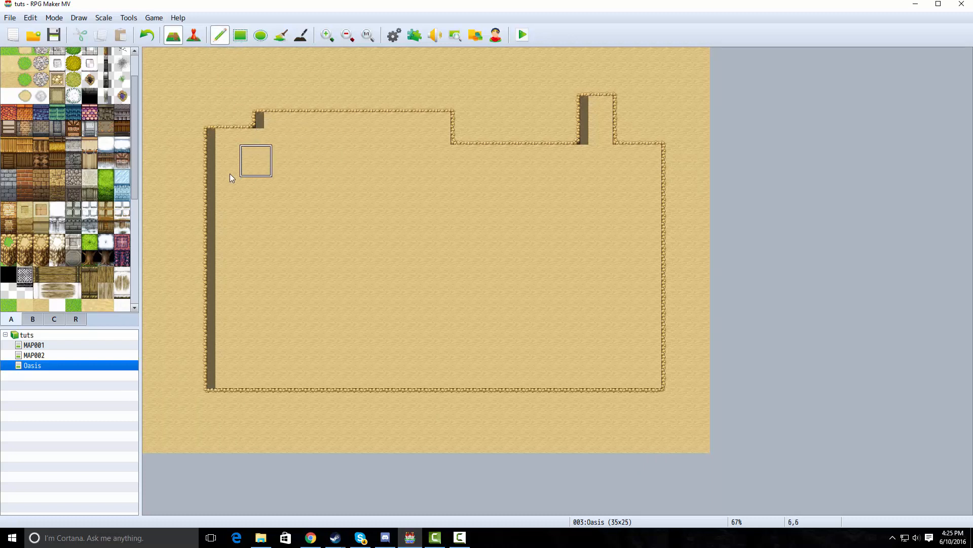
mouse_move(195, 223)
mouse_down()
mouse_move(194, 312)
mouse_move(218, 354)
mouse_up()
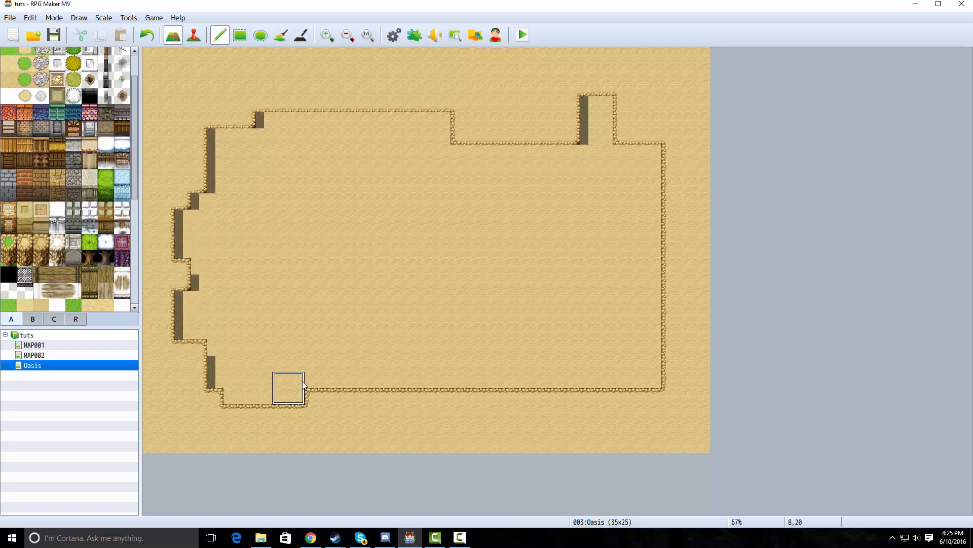
mouse_move(302, 381)
mouse_down()
mouse_move(383, 404)
mouse_move(495, 388)
mouse_move(566, 357)
mouse_move(623, 406)
mouse_move(630, 279)
mouse_move(619, 268)
mouse_move(646, 212)
mouse_move(637, 235)
mouse_move(676, 330)
mouse_move(596, 238)
mouse_move(568, 145)
mouse_move(487, 169)
mouse_move(524, 135)
mouse_move(379, 114)
mouse_move(369, 158)
mouse_up()
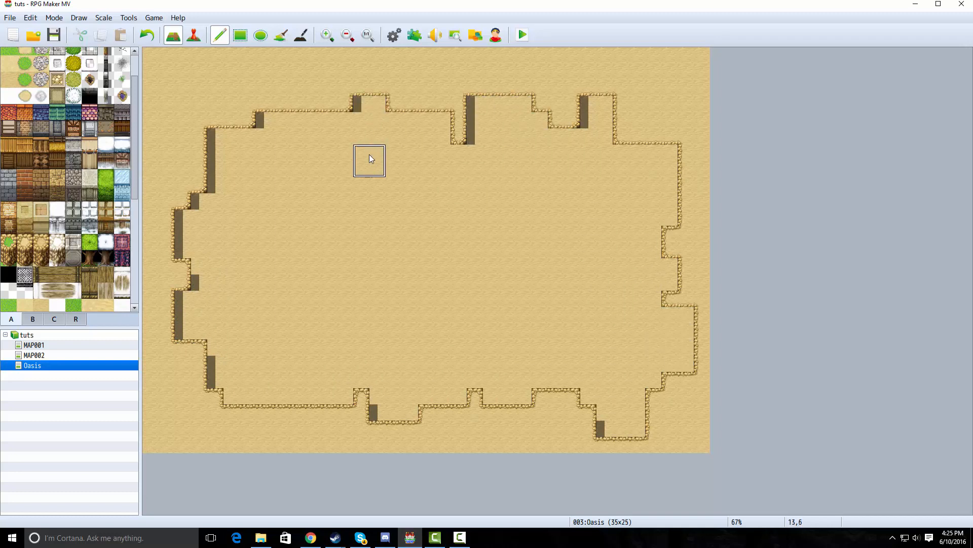
right_click(340, 144)
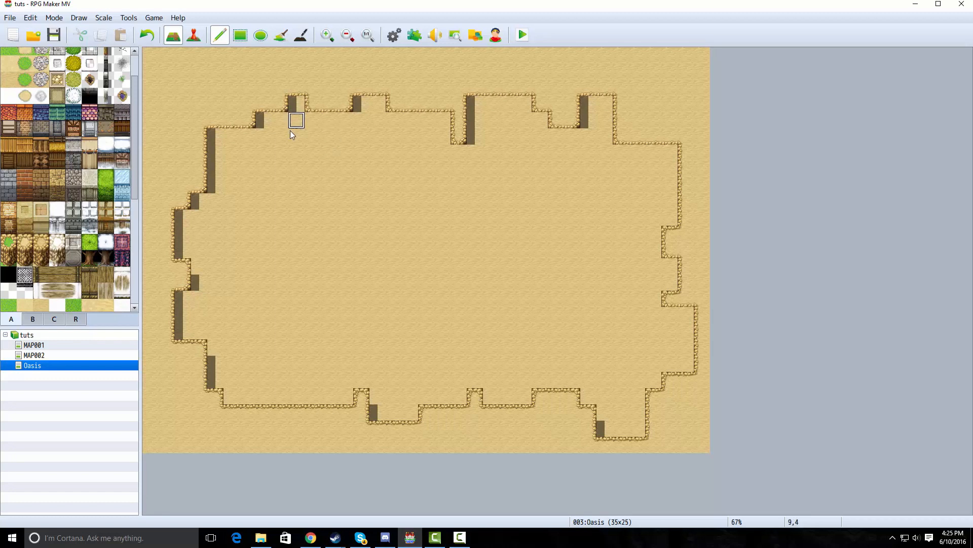
drag(282, 103, 298, 103)
click(247, 412)
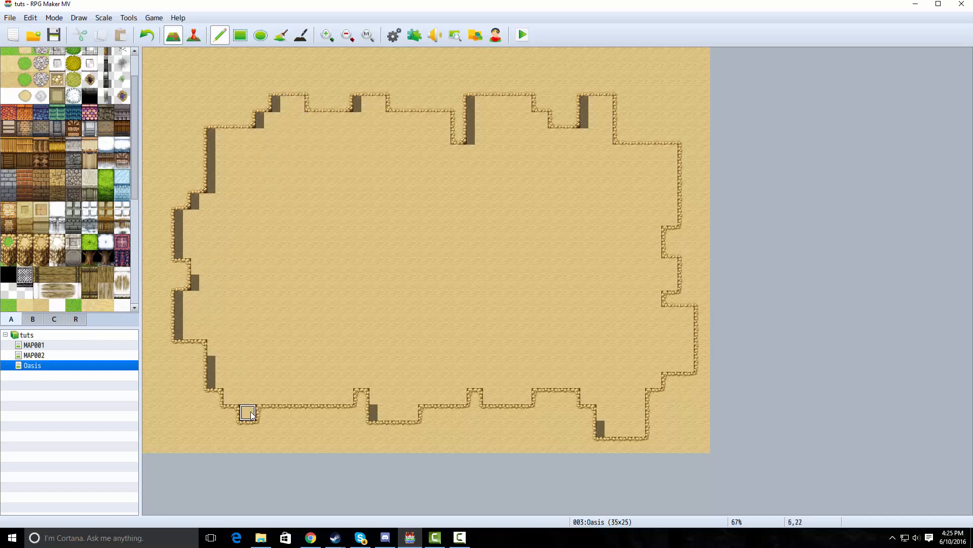
click(313, 413)
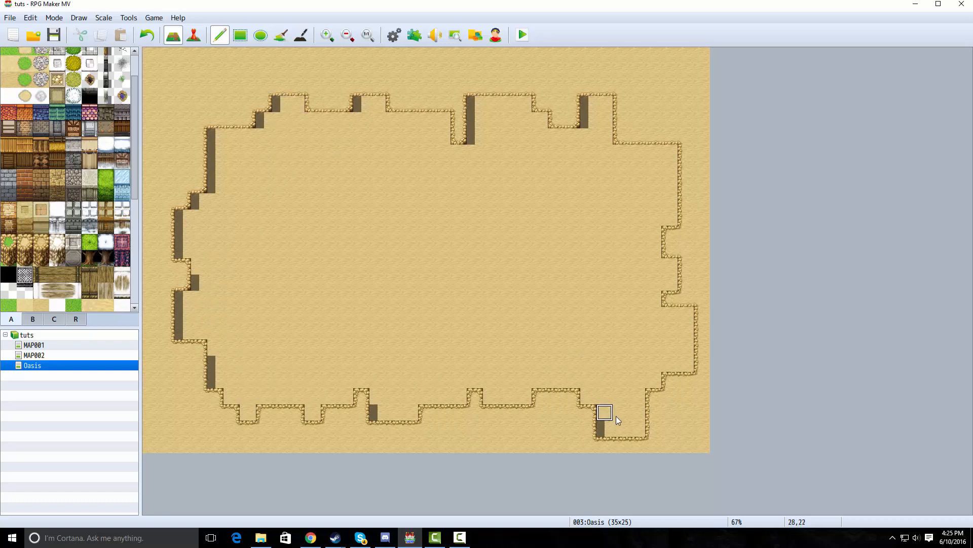
- Reshape the ledge outline around the map's lower-right corner and right edge, keeping the southern border closed
mouse_move(635, 426)
mouse_down()
mouse_move(619, 443)
mouse_move(632, 384)
mouse_up()
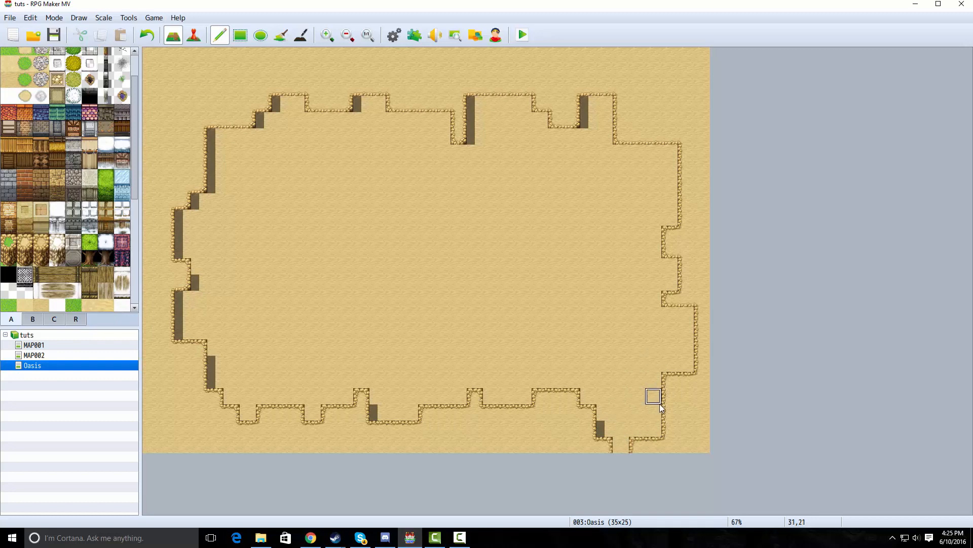
drag(666, 404, 669, 412)
right_click(590, 442)
mouse_move(647, 446)
mouse_down()
mouse_move(593, 430)
mouse_move(678, 430)
mouse_up()
mouse_move(670, 381)
mouse_down()
mouse_move(658, 424)
mouse_move(687, 309)
mouse_move(669, 412)
mouse_up()
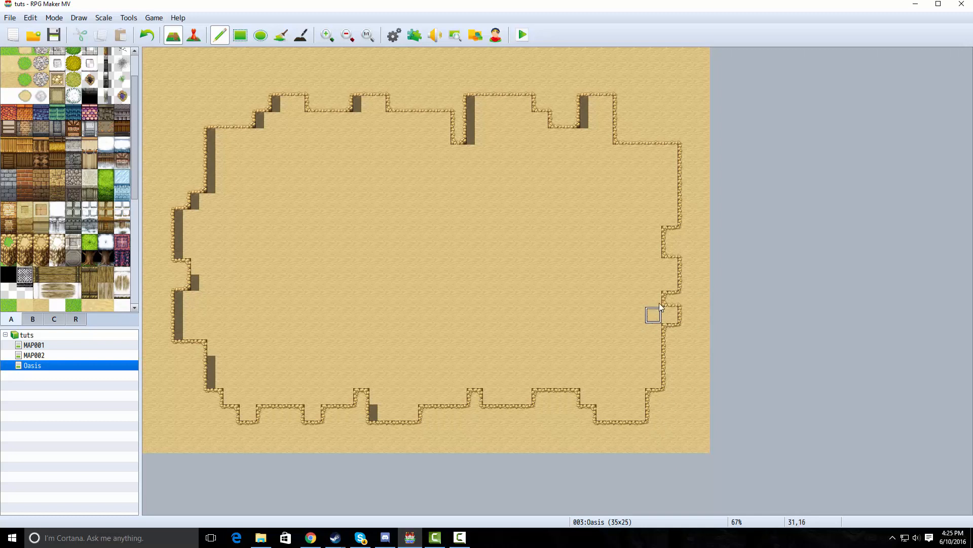
mouse_move(660, 305)
mouse_down()
mouse_move(667, 298)
mouse_move(611, 270)
mouse_up()
- Paint a one-tile-high desert cliff wall beneath the ledge at the upper-left part of the sand area
click(41, 257)
click(225, 139)
drag(250, 151, 229, 147)
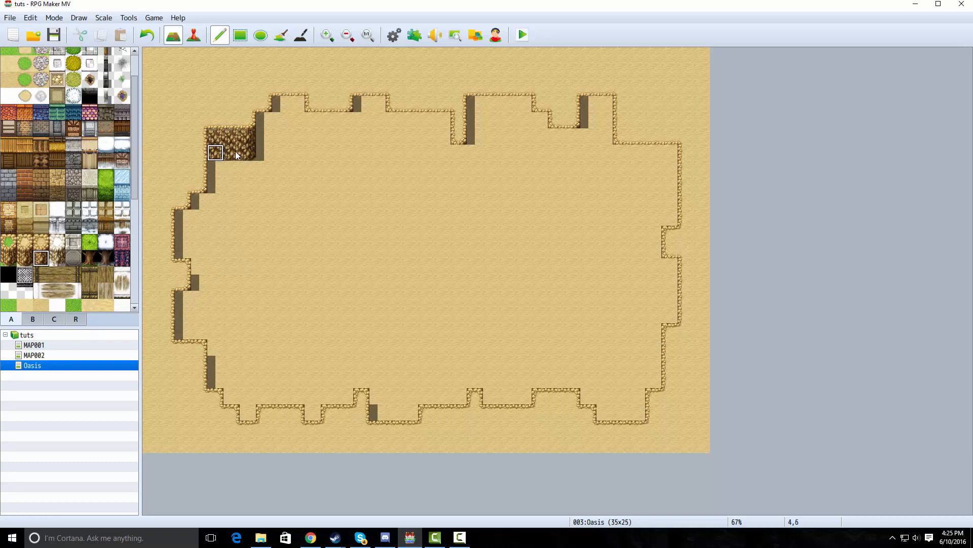
right_drag(264, 165, 272, 151)
right_click(275, 152)
drag(260, 154, 218, 152)
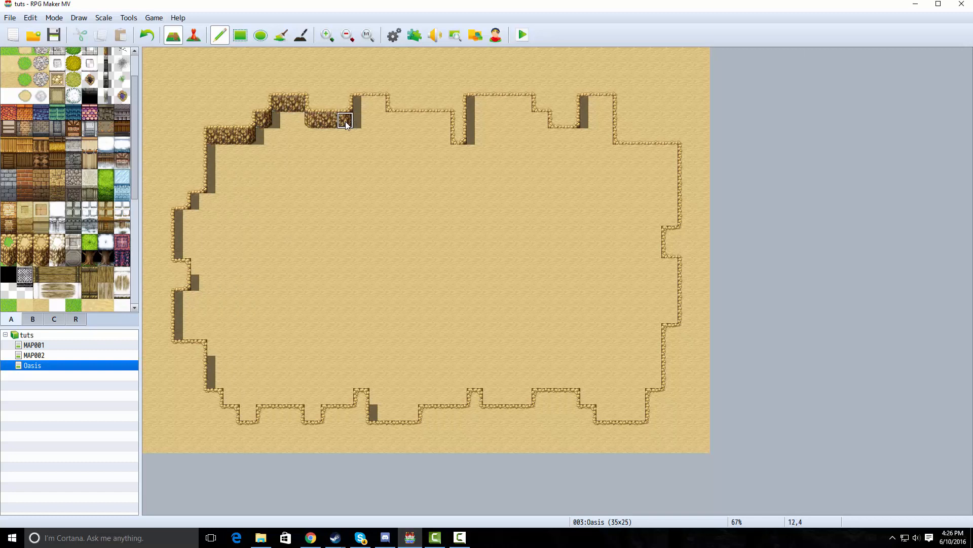
- Continue the one-tile-high cliff wall along the rest of the northern ledge and under the side ledges
click(368, 35)
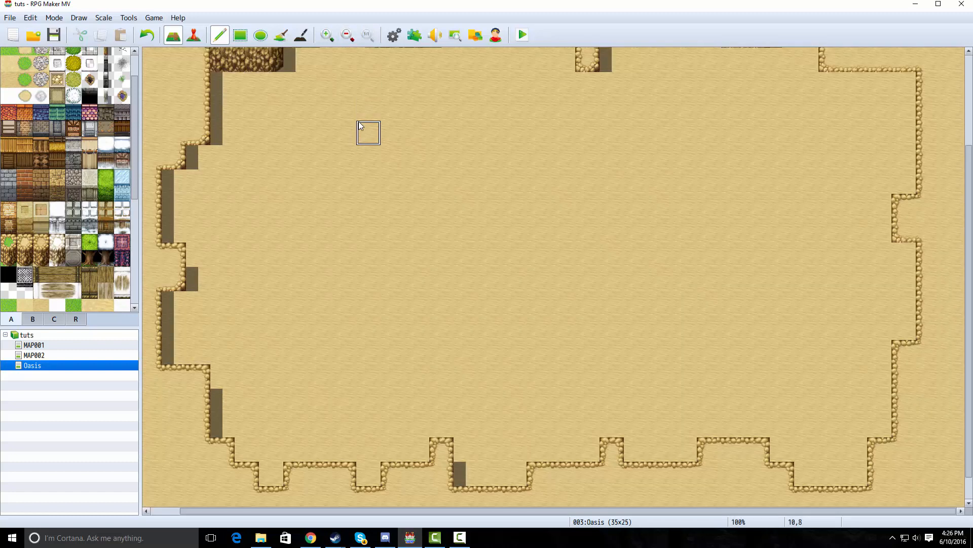
scroll(360, 126, up, 3)
click(442, 132)
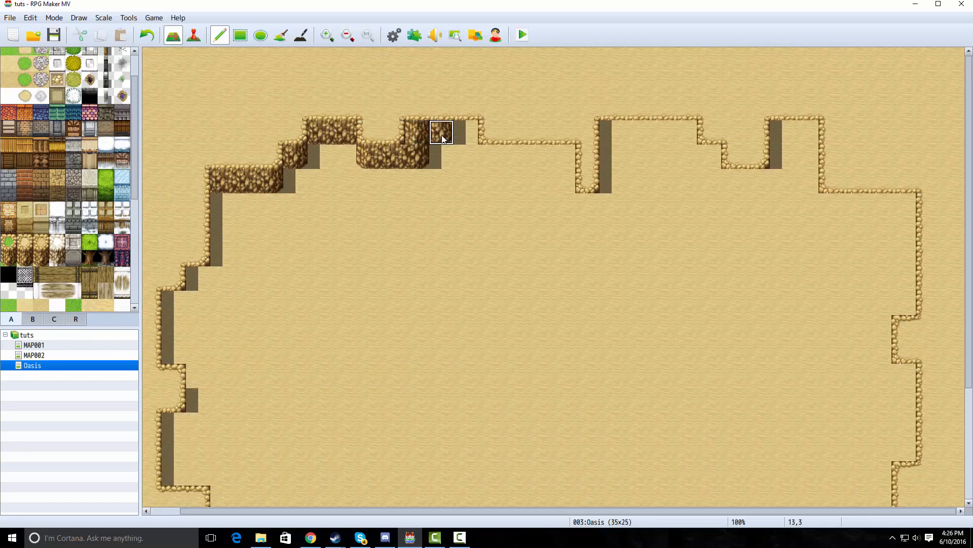
key(ctrl+z)
drag(444, 136, 554, 156)
click(240, 35)
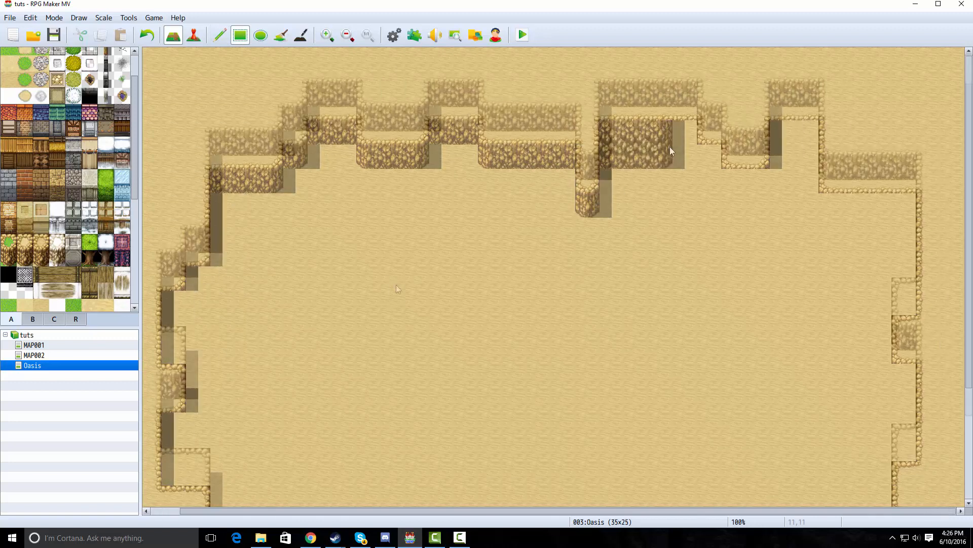
scroll(397, 285, down, 5)
scroll(396, 285, up, 1)
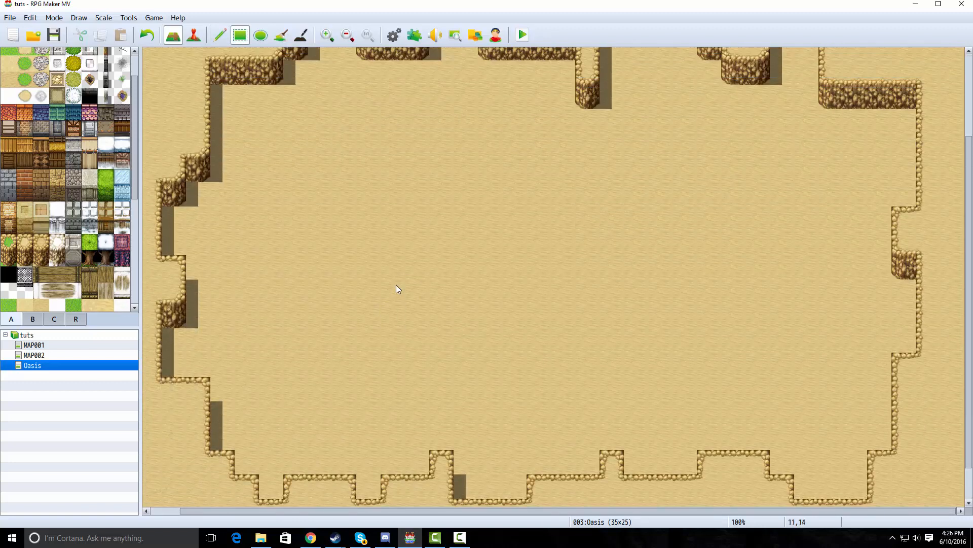
scroll(396, 285, up, 3)
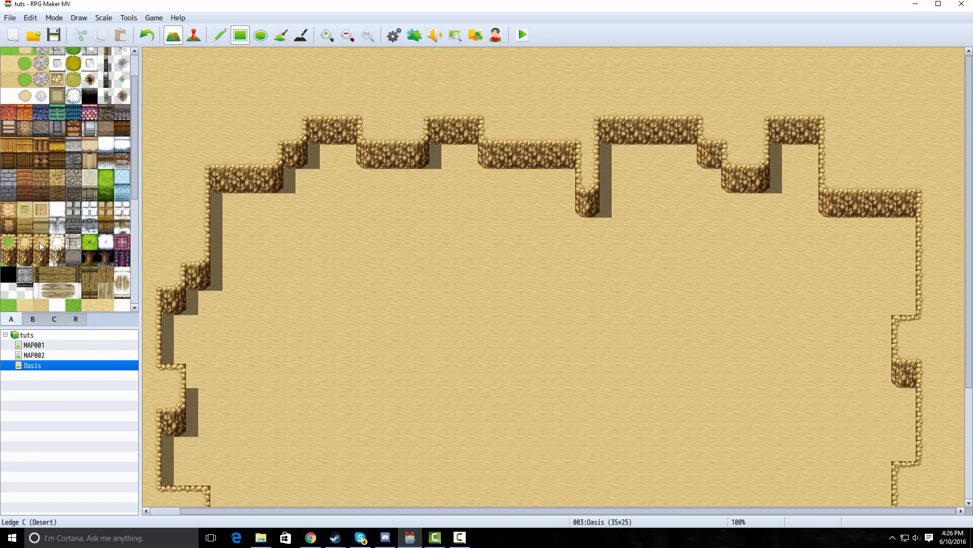
- Draw raised blocks of the lighter sand ledge in the map's upper-left corner and partway down its left edge
click(25, 243)
mouse_move(225, 135)
mouse_down()
mouse_move(95, 42)
mouse_move(239, 95)
mouse_up()
key(ctrl+z)
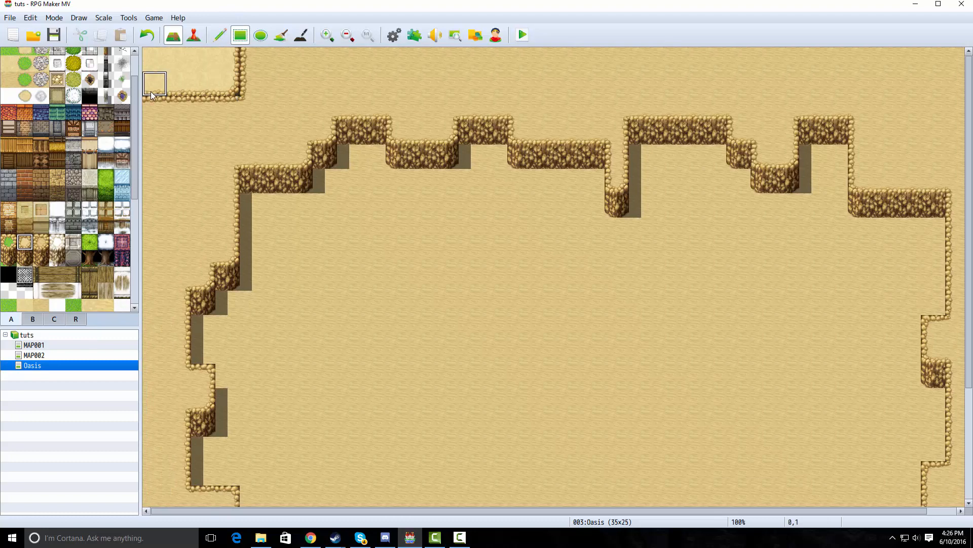
drag(154, 85, 148, 140)
drag(157, 305, 157, 255)
- Add stepped lighter sand ledges in the map's lower-left corner and along its bottom edge
scroll(160, 398, down, 3)
drag(160, 397, 200, 504)
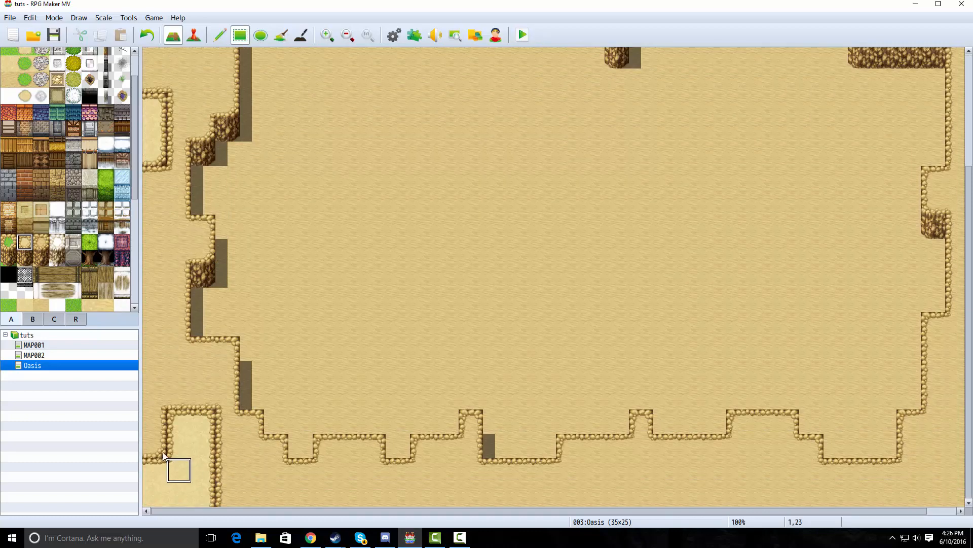
click(228, 500)
scroll(456, 491, right, 1)
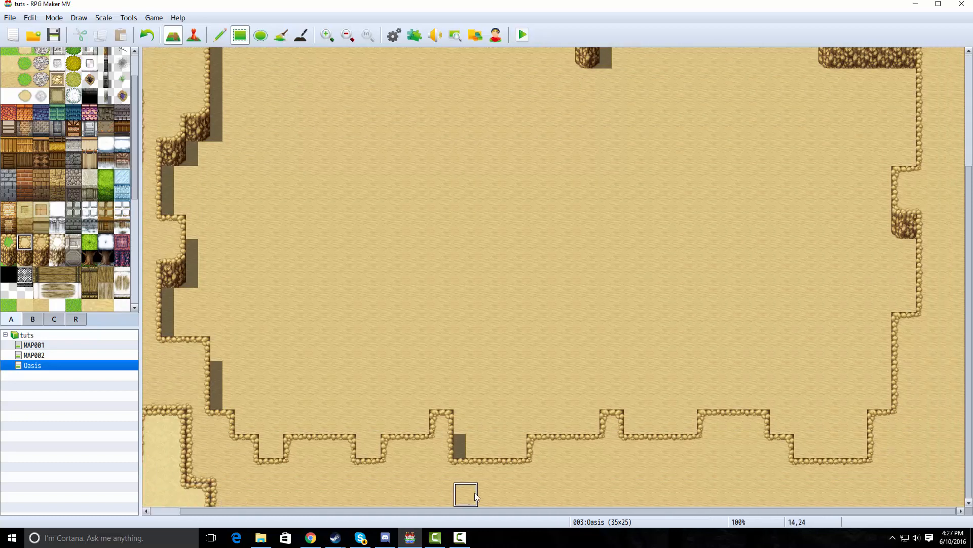
drag(603, 496, 667, 494)
- Restore the missing ledge border on the sand area's left side with a copied edge tile, bypassing autotiling
scroll(674, 481, up, 5)
scroll(675, 481, left, 1)
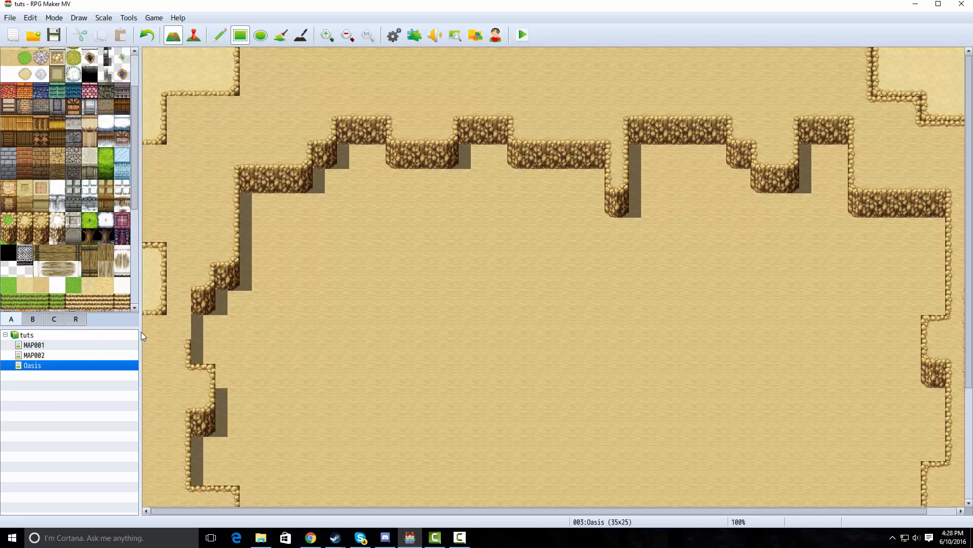
click(187, 346)
scroll(187, 344, down, 4)
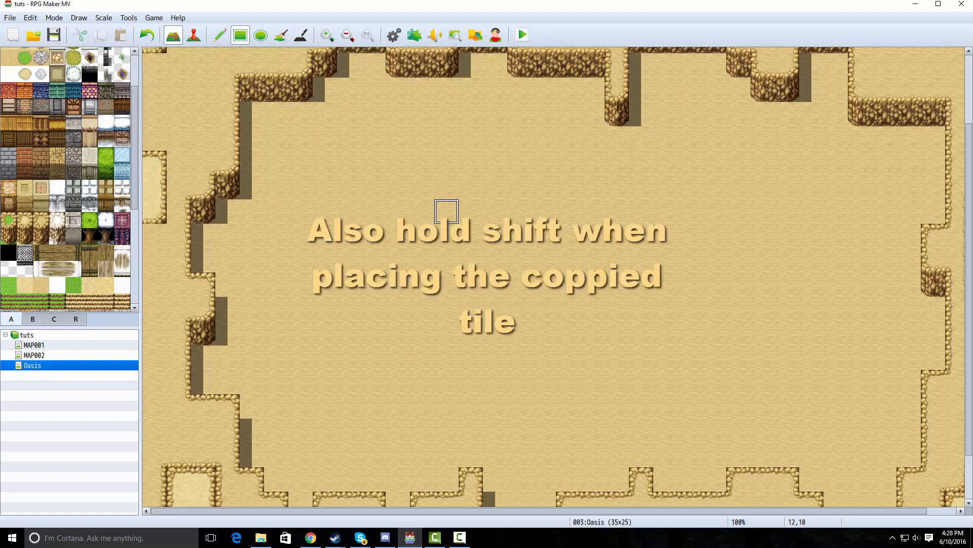
- Remove the doubled ledge borders around the lighter sand ledges along the bottom edge using copied tiles, bypassing autotiling
scroll(400, 396, down, 3)
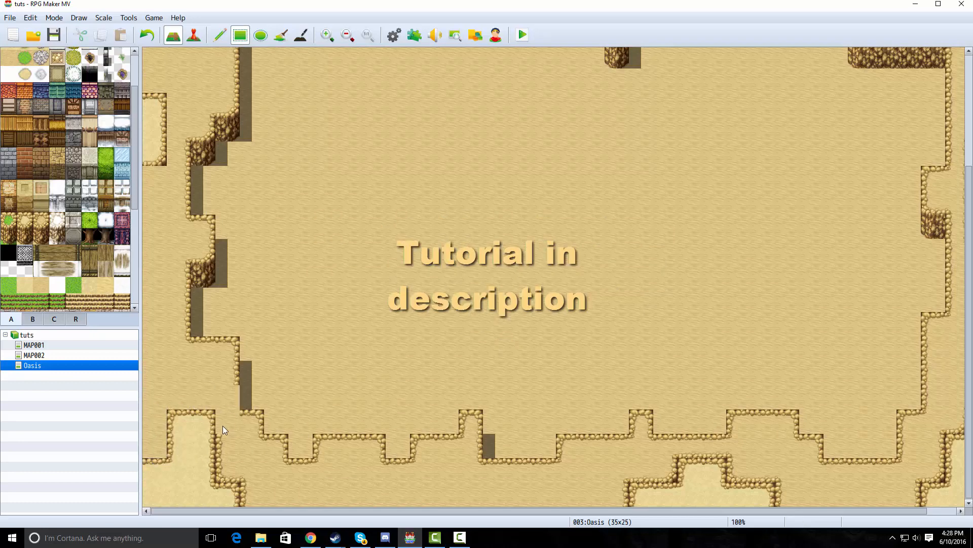
shift+drag(223, 425, 232, 466)
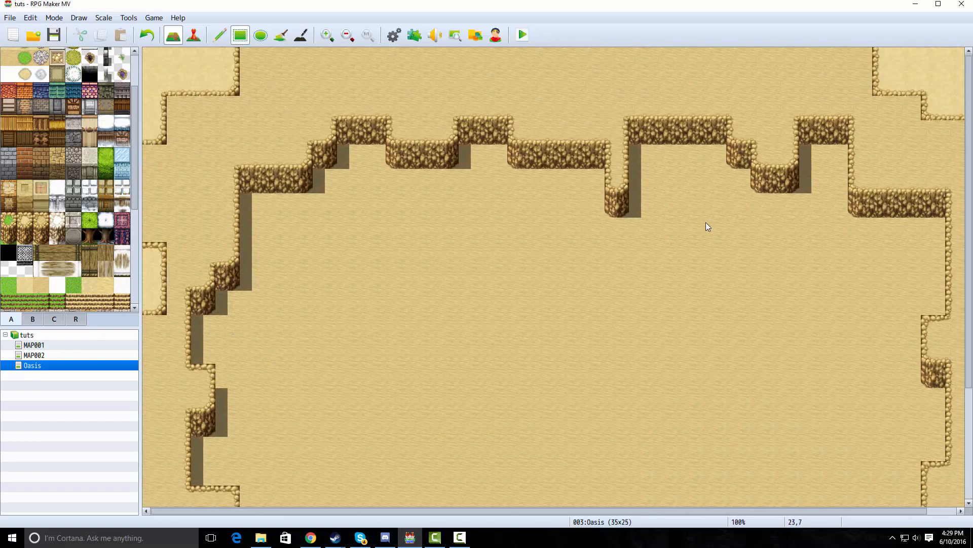
scroll(706, 223, down, 3)
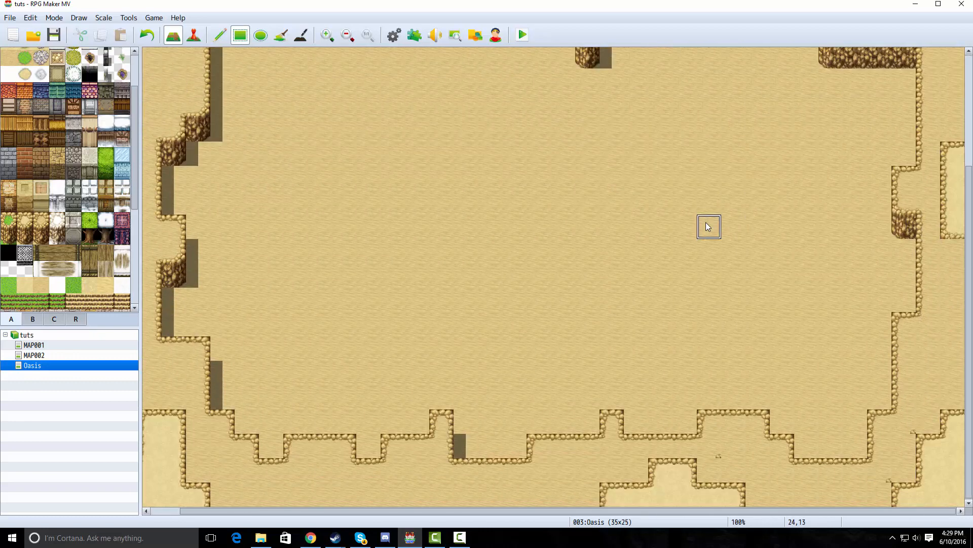
- Place one-tile-high cliff wall pieces beneath the stepped upper-right ledge and below the lighter ledge on the right edge
scroll(706, 223, up, 3)
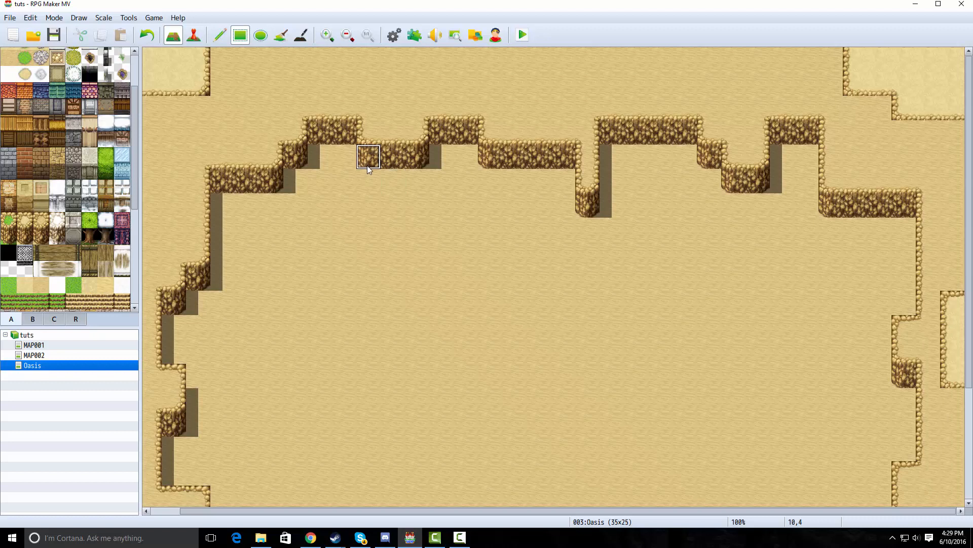
click(854, 106)
scroll(539, 154, left, 1)
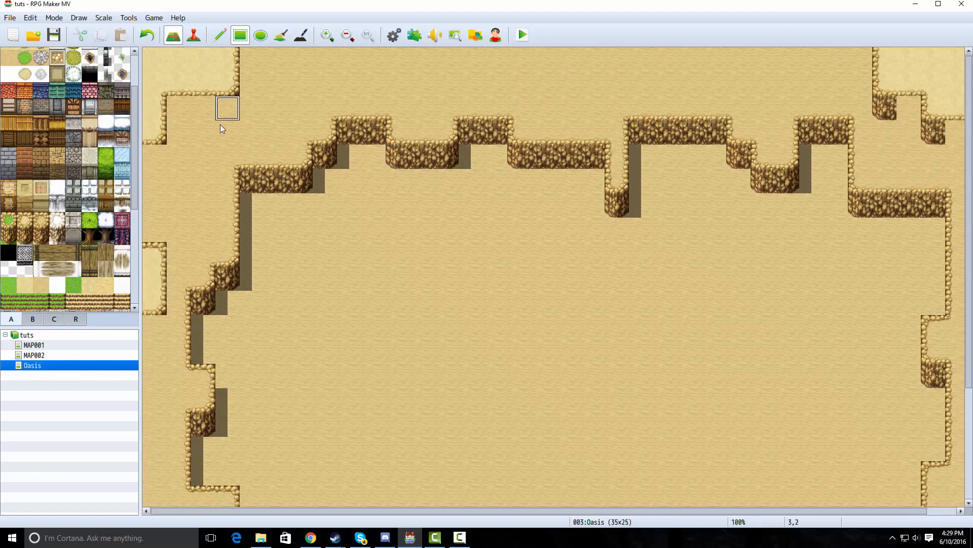
scroll(295, 191, down, 5)
scroll(295, 193, right, 1)
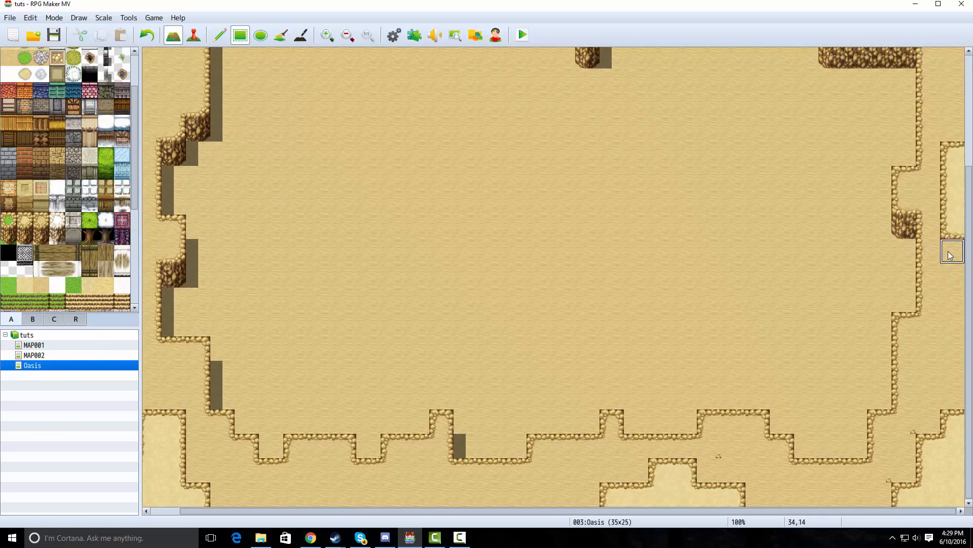
scroll(723, 254, up, 3)
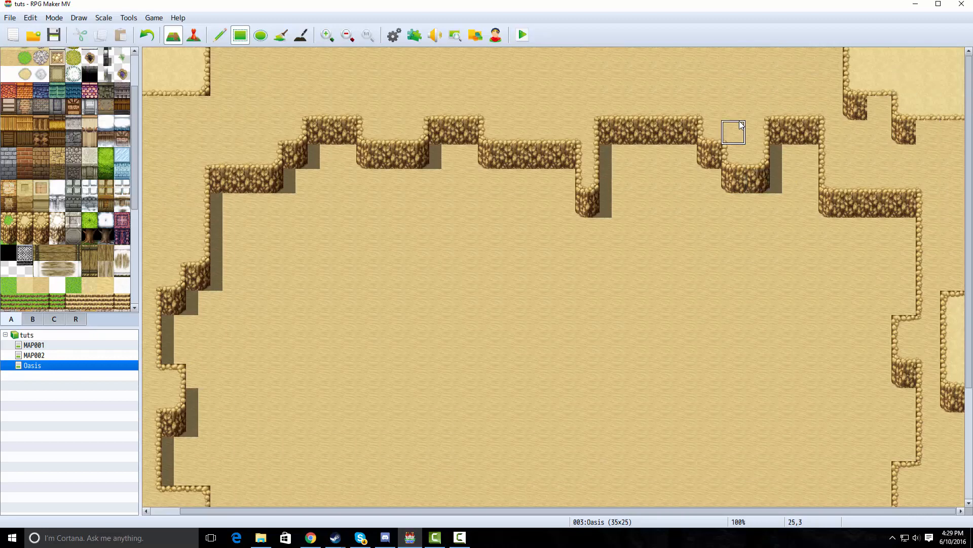
- Place one-tile-high cliff wall pieces beneath the stepped upper-left ledge and below the lighter ledge on the left edge
scroll(741, 126, left, 1)
click(230, 101)
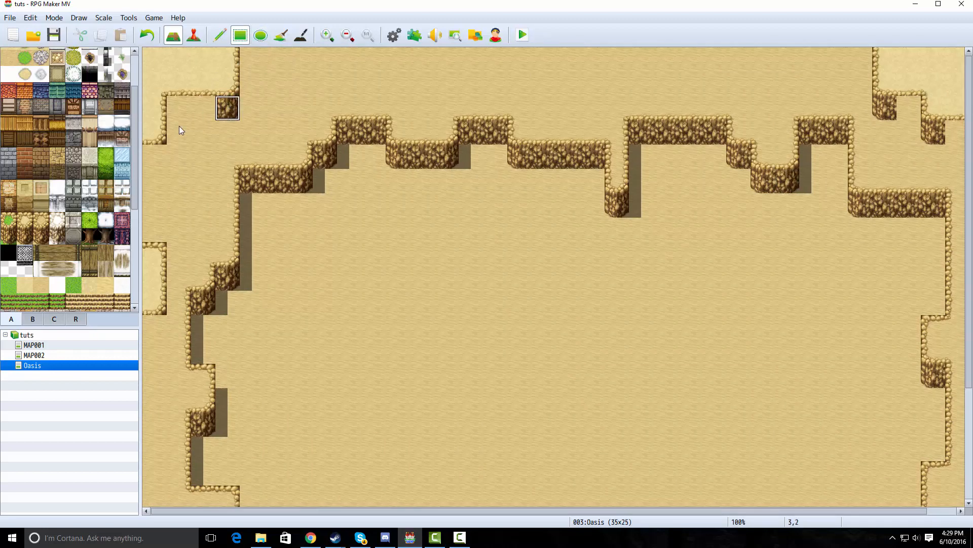
click(157, 153)
scroll(406, 323, down, 5)
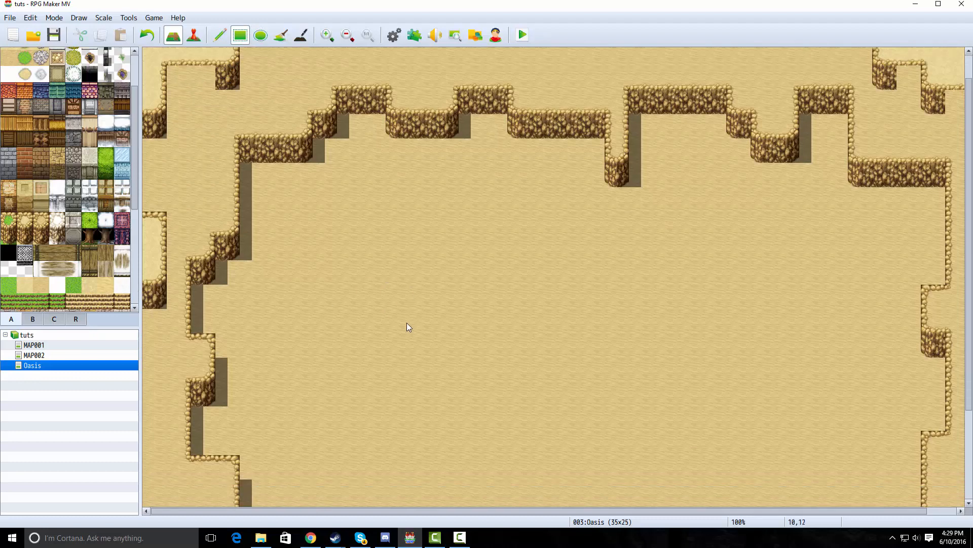
- Fill the remaining gaps in the one-tile-high cliff walls beneath the upper-right and upper-left ledges
scroll(407, 323, right, 1)
scroll(407, 322, up, 5)
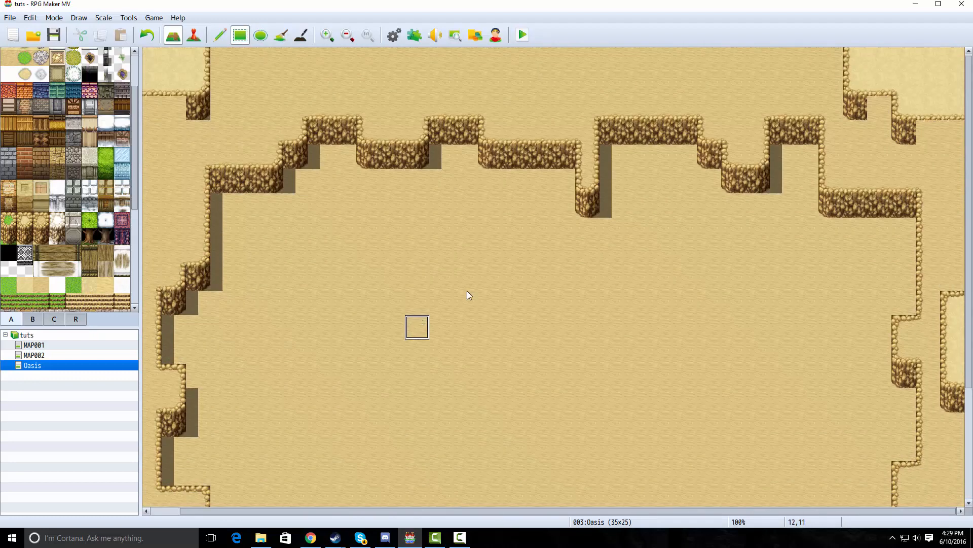
click(880, 107)
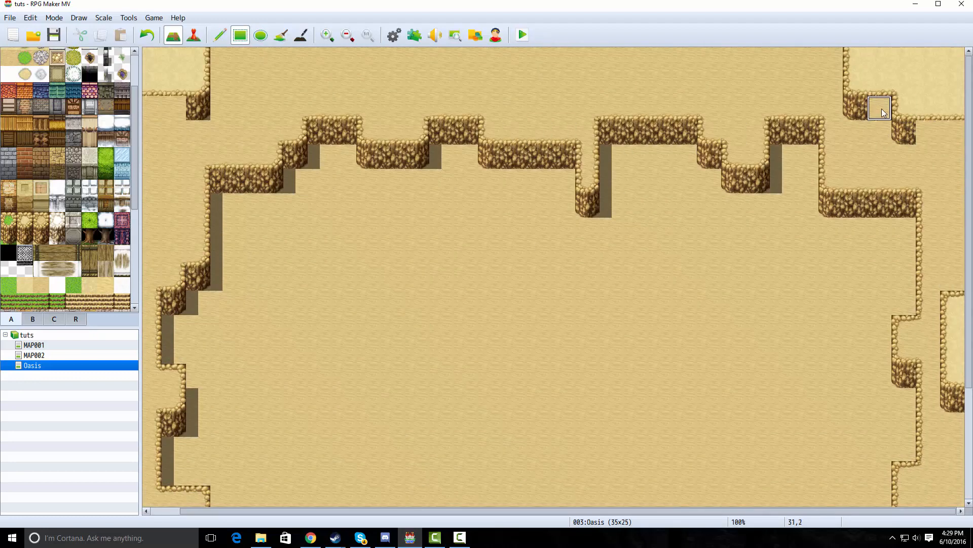
drag(928, 132, 960, 132)
scroll(667, 130, left, 1)
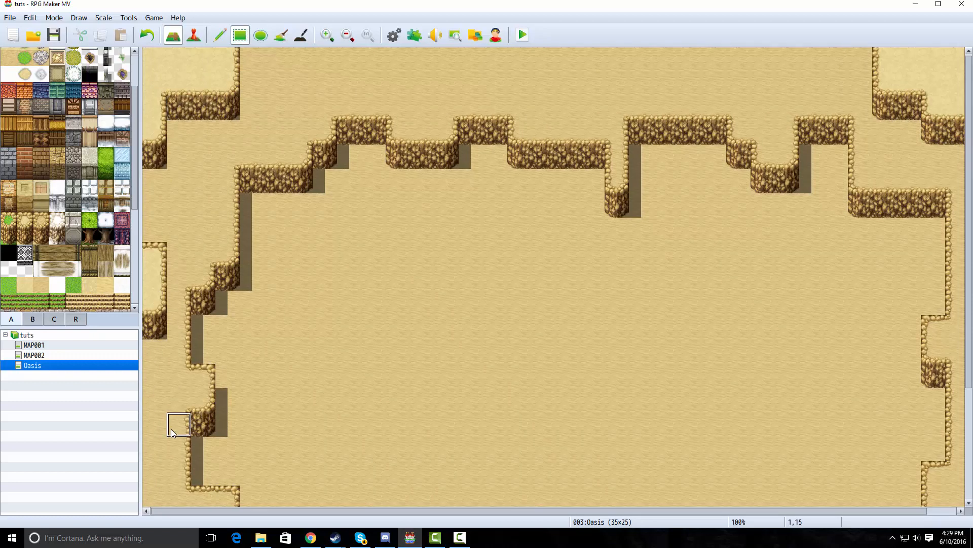
- Paint an irregular Water A (Meadow) pond about 16 by 8 tiles in the middle of the sand using overlapping ellipses
scroll(172, 428, down, 5)
scroll(172, 428, right, 1)
scroll(171, 428, right, 2)
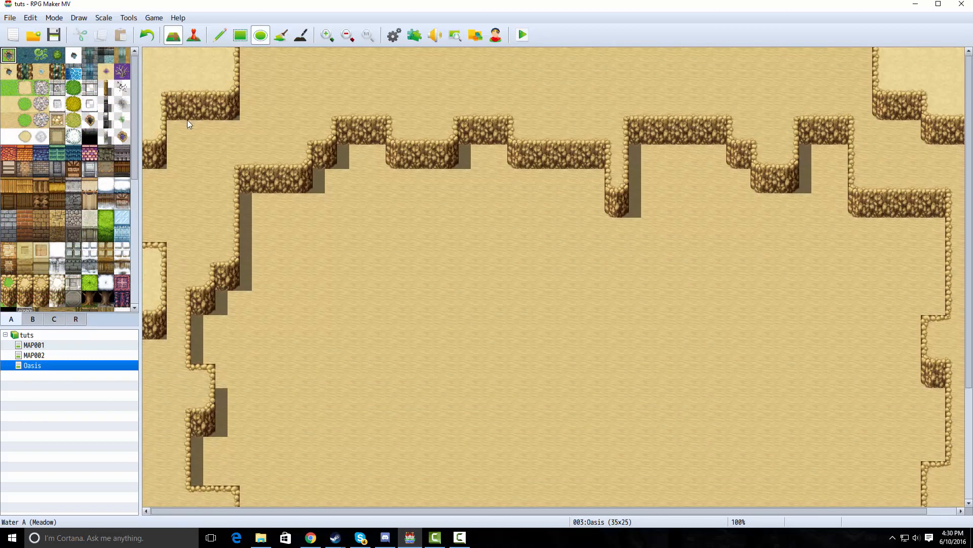
drag(693, 442, 498, 334)
mouse_move(544, 376)
mouse_down()
mouse_move(419, 308)
mouse_move(397, 286)
mouse_up()
drag(446, 358, 428, 446)
drag(445, 403, 551, 423)
drag(552, 423, 711, 444)
drag(637, 376, 707, 337)
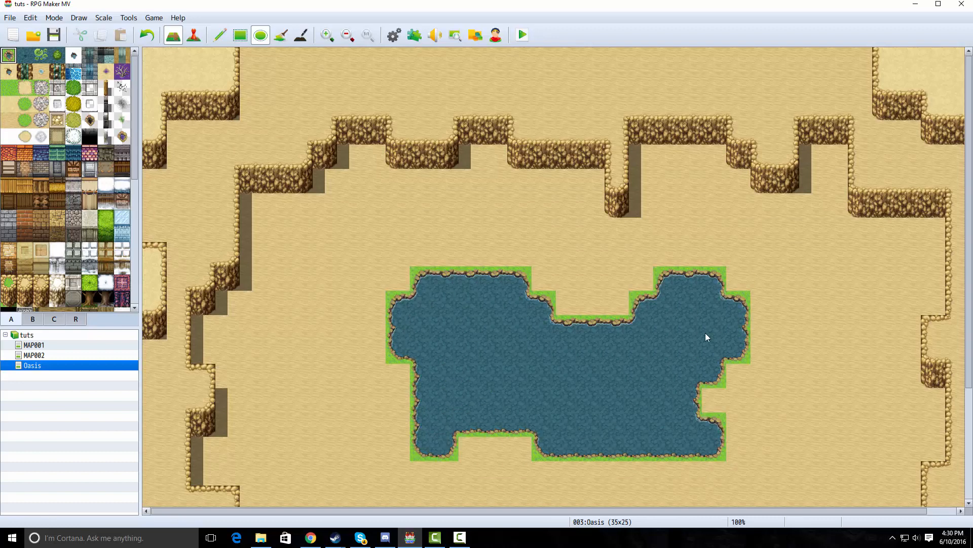
drag(738, 391, 756, 416)
- Paint a grass border on the sand along the pond's southern and eastern shores
scroll(652, 356, down, 7)
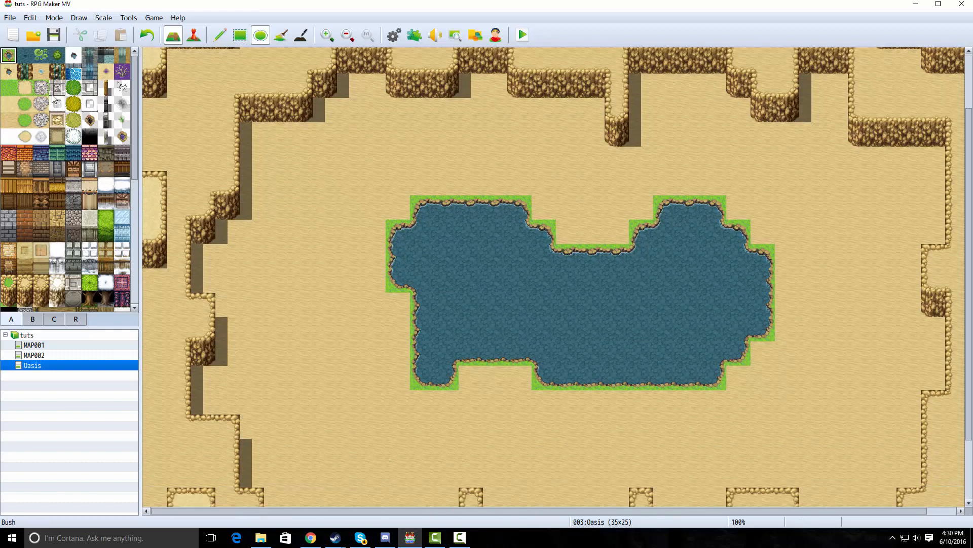
drag(24, 120, 11, 126)
click(25, 120)
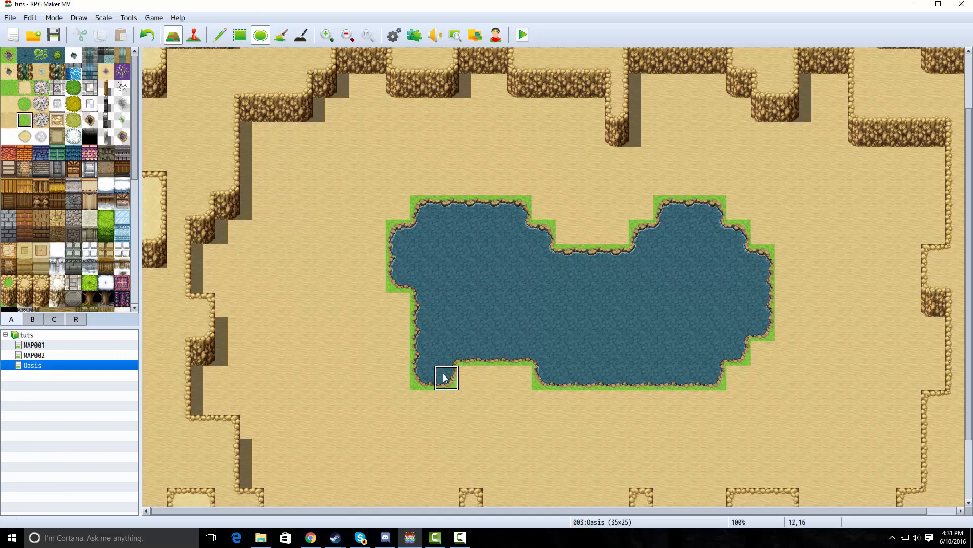
mouse_move(466, 385)
mouse_down()
mouse_move(516, 388)
mouse_move(546, 408)
mouse_move(649, 412)
mouse_up()
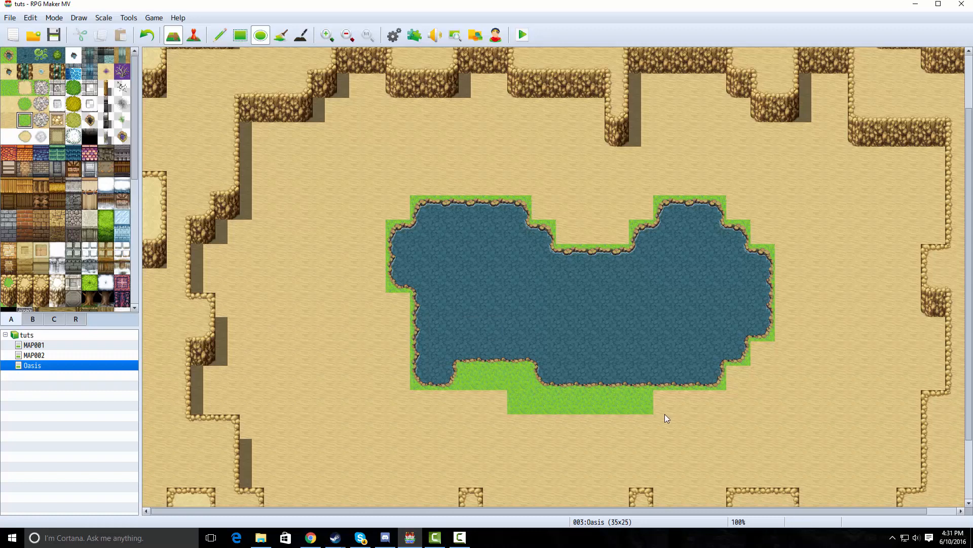
mouse_move(738, 403)
mouse_down()
mouse_move(801, 285)
mouse_move(789, 242)
mouse_move(762, 228)
mouse_move(759, 206)
mouse_move(675, 164)
mouse_move(734, 164)
mouse_up()
click(787, 376)
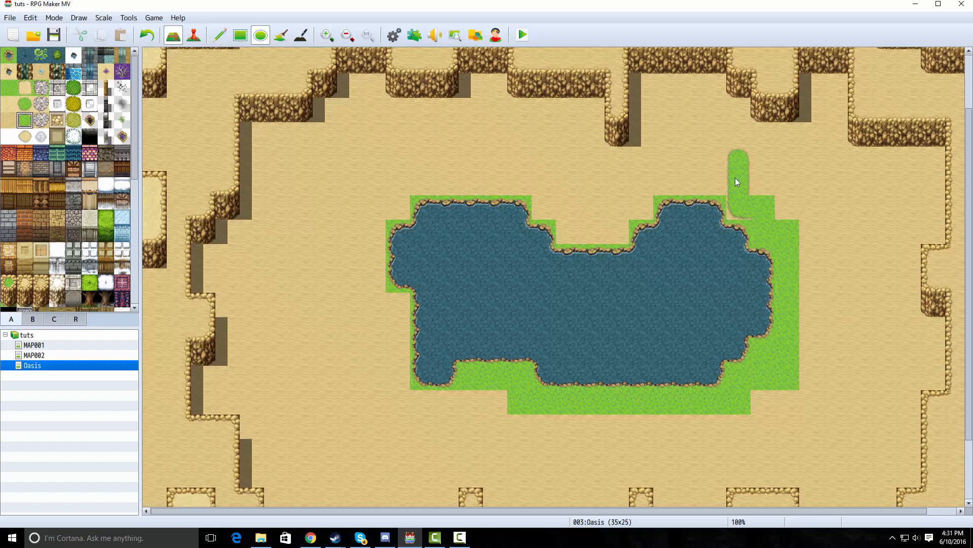
- Extend the grass border around the pond's northeastern shore and into the notch of its northern shore
drag(725, 209, 745, 210)
click(641, 209)
drag(618, 228, 579, 221)
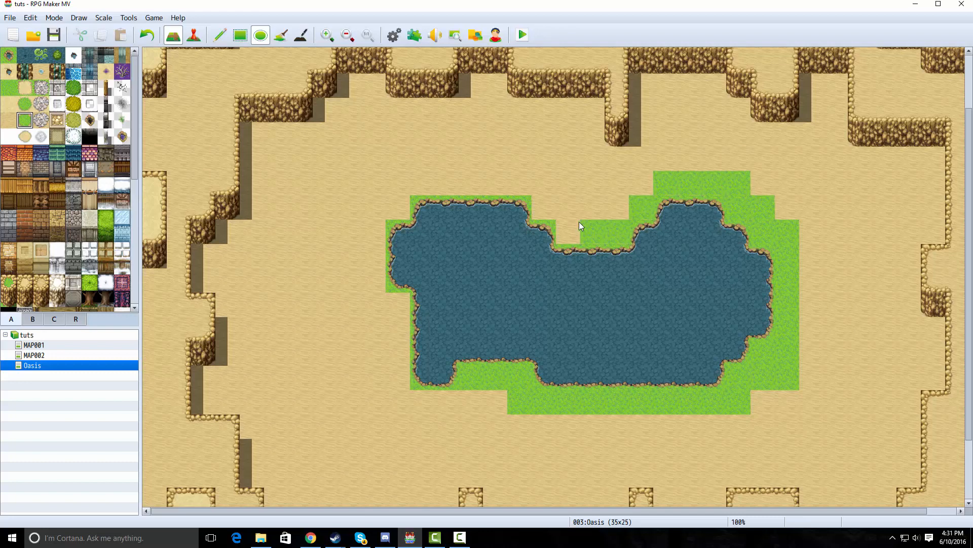
click(528, 164)
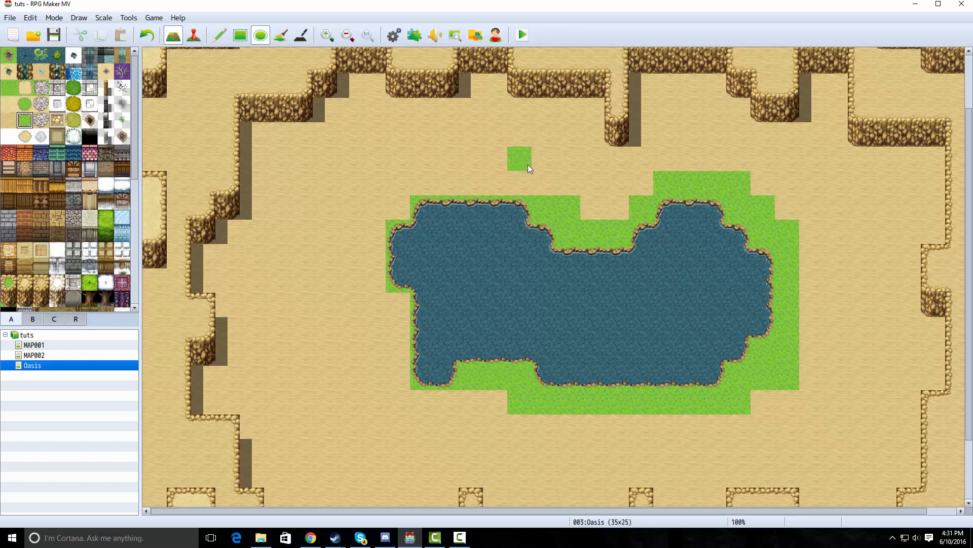
key(ctrl+z)
- Complete the grass ring along the pond's northern, western and southwestern shores and flood-fill it to blend its edges into the sand
drag(610, 212, 599, 206)
drag(545, 184, 425, 182)
click(399, 208)
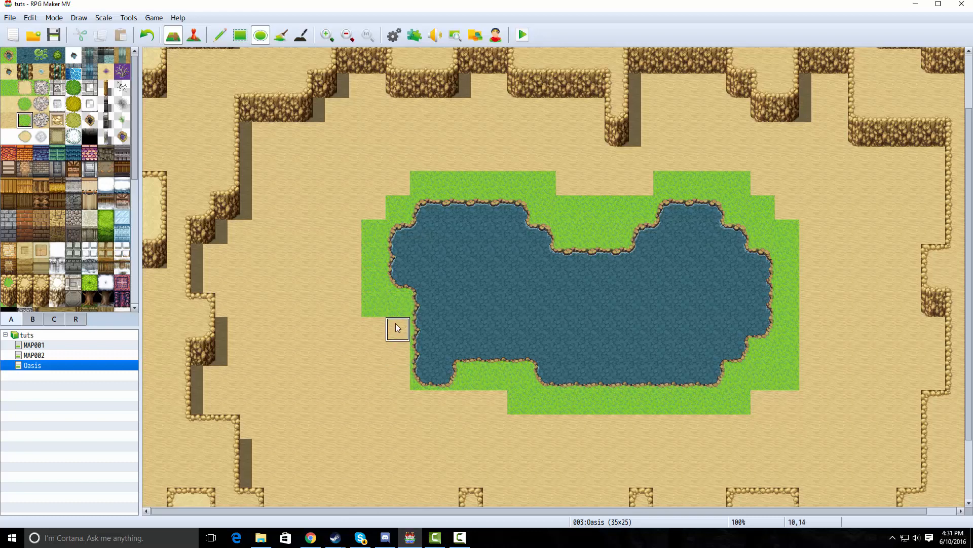
drag(423, 405, 495, 422)
click(405, 402)
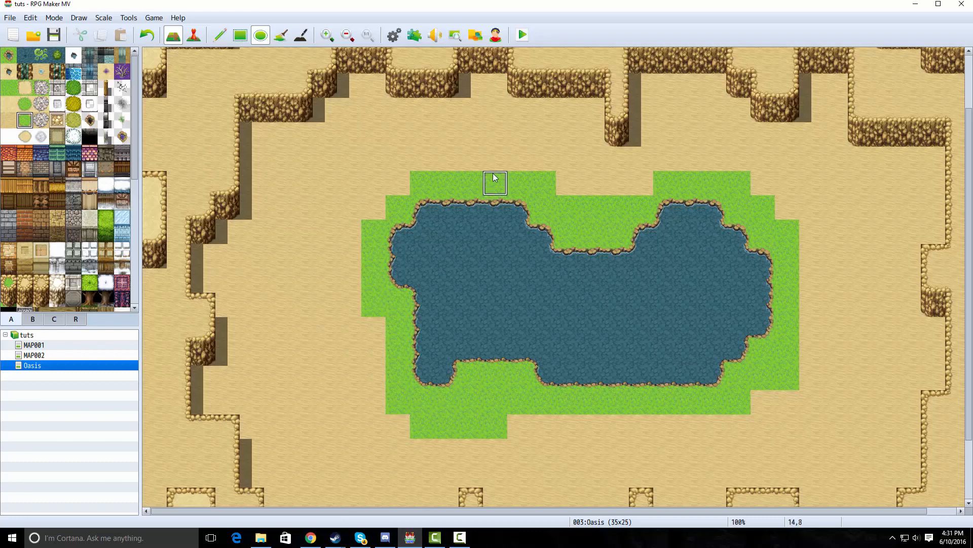
click(281, 35)
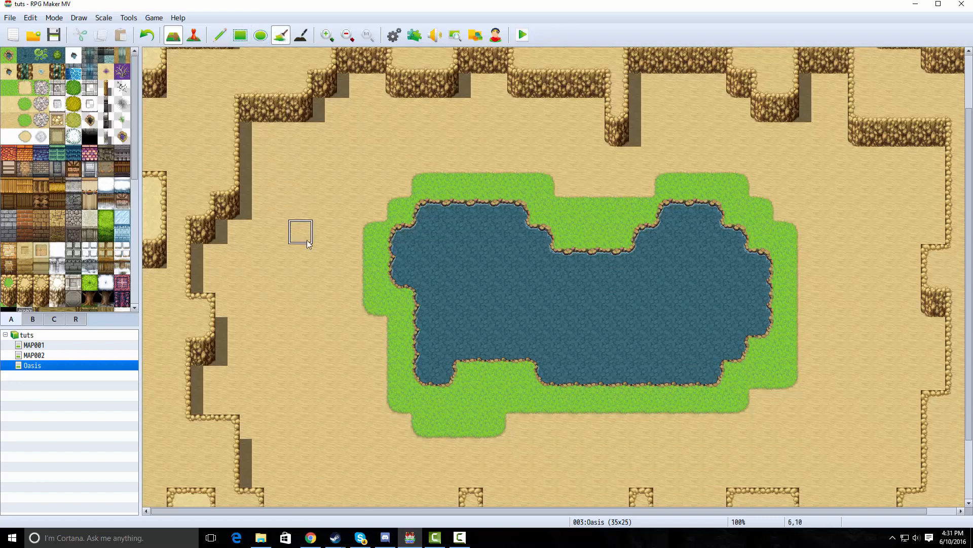
- Widen the grass south of the pond with a rectangular grass block two tiles high
click(240, 37)
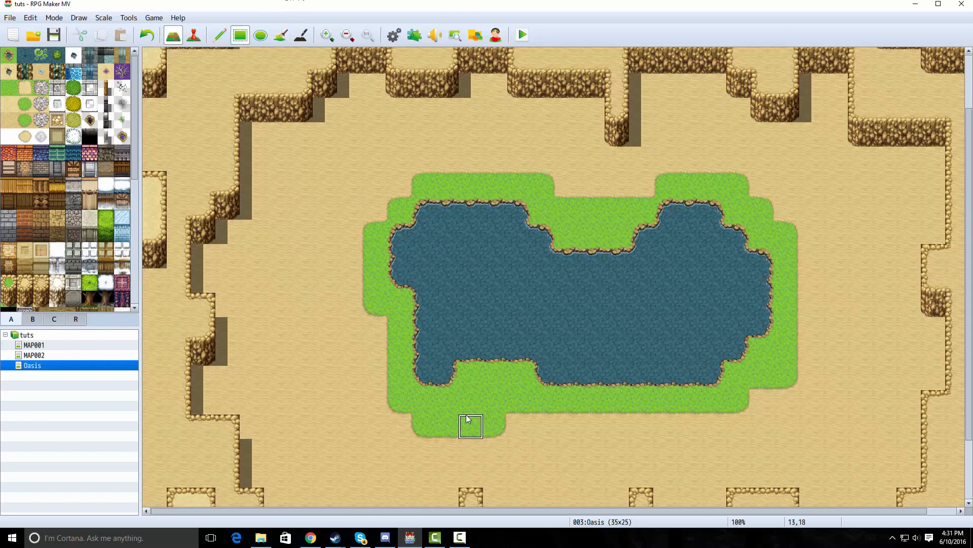
click(28, 122)
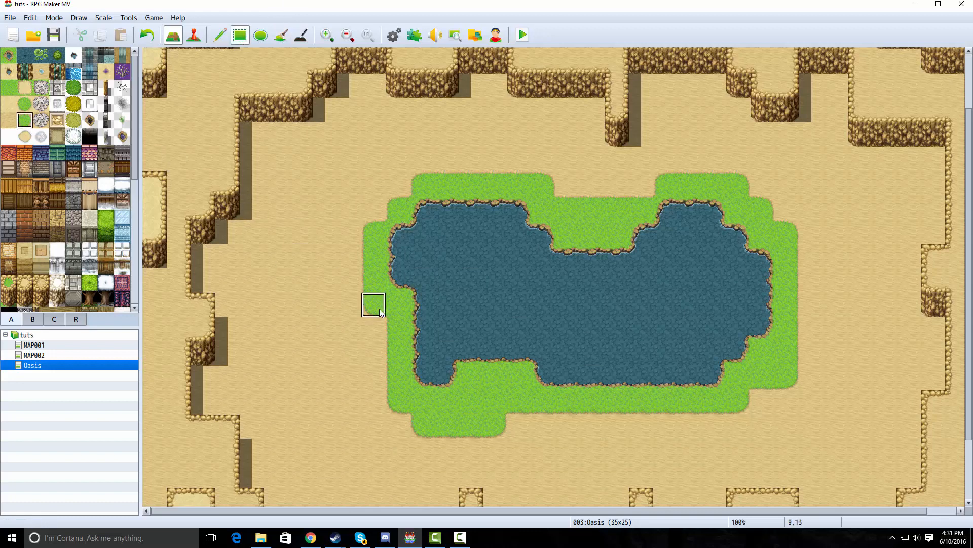
drag(520, 425, 637, 446)
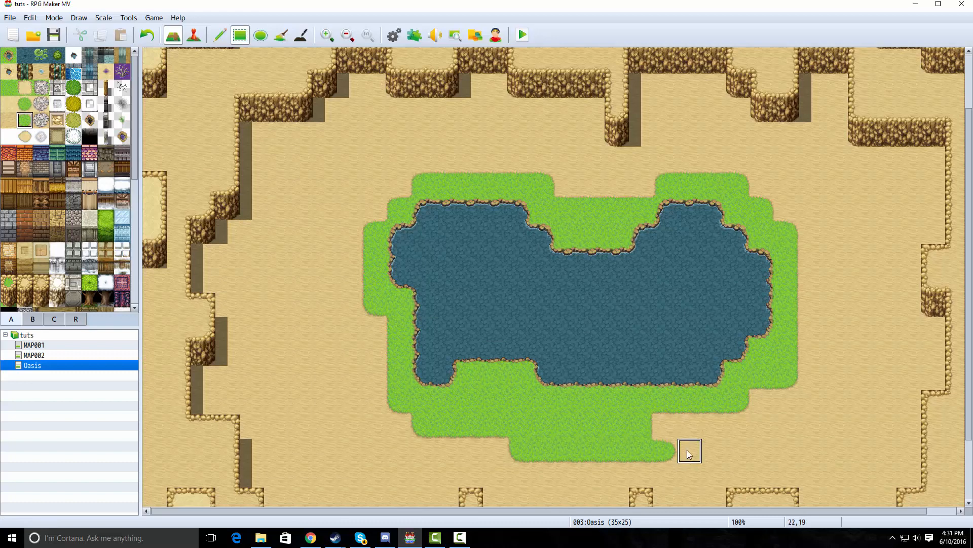
drag(710, 449, 644, 406)
key(ctrl+z)
drag(711, 449, 673, 432)
key(ctrl+z)
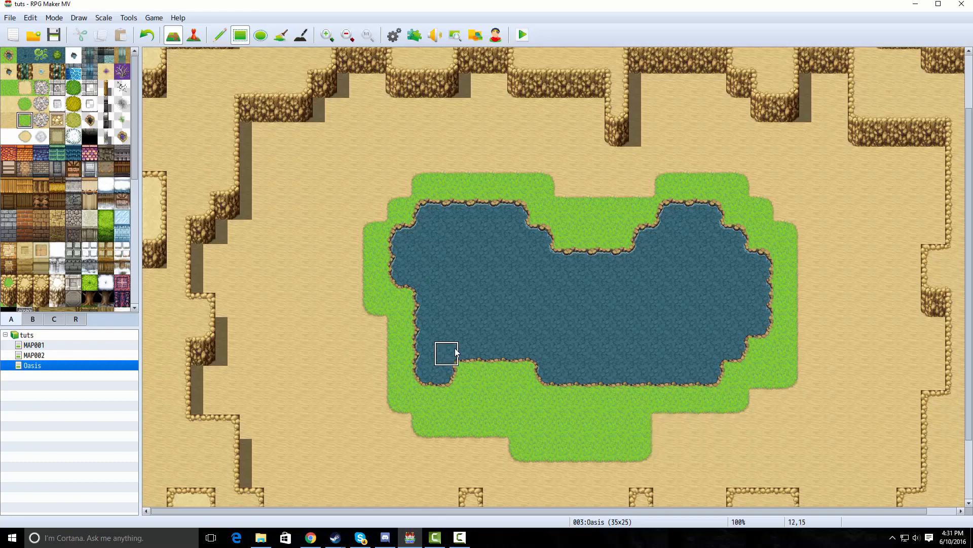
- Widen the grass ring by about one tile along the pond's western, northern and eastern sides
mouse_move(355, 328)
mouse_down()
mouse_move(366, 385)
mouse_move(352, 257)
mouse_up()
drag(372, 207, 380, 180)
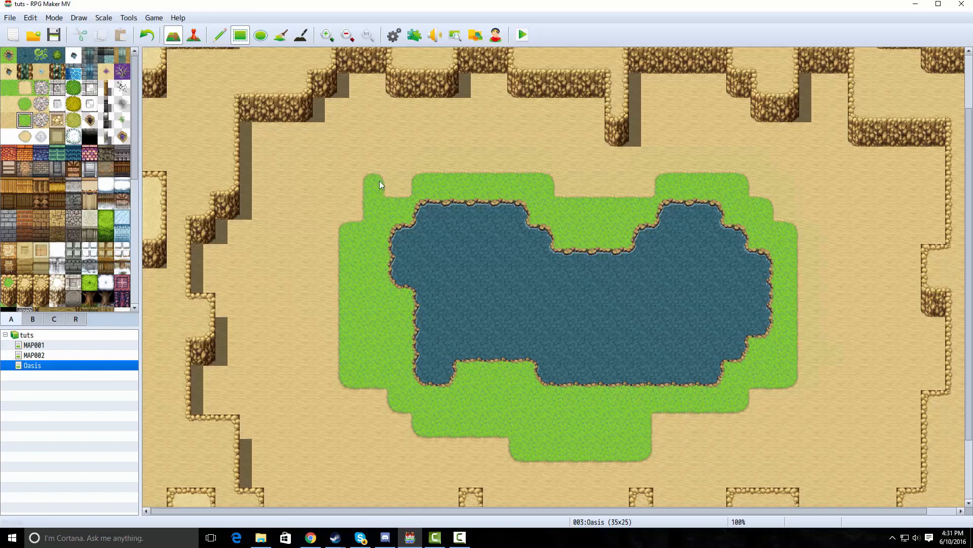
drag(379, 180, 397, 175)
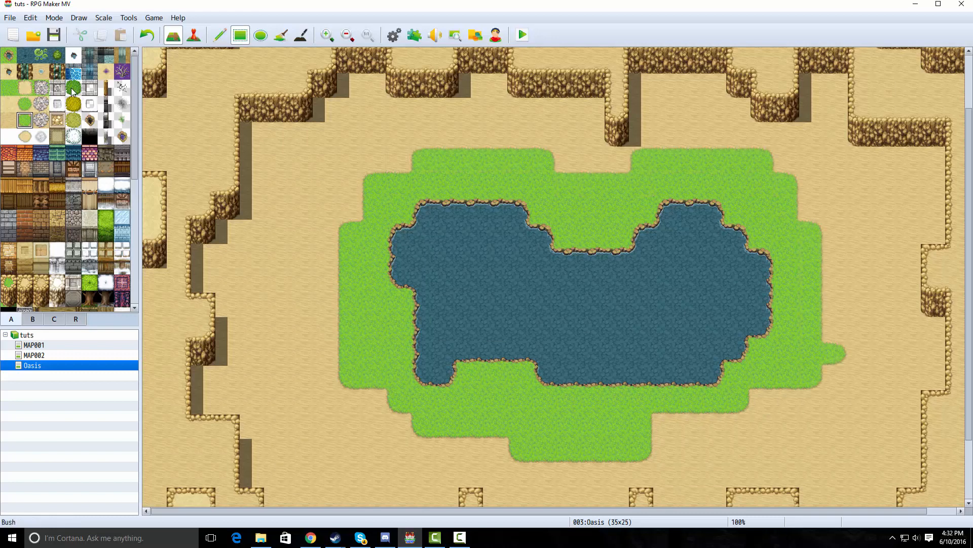
- Place a 2x3-tile Bush patch on the grass west of the pond and a small irregular one on the southern grass
click(74, 88)
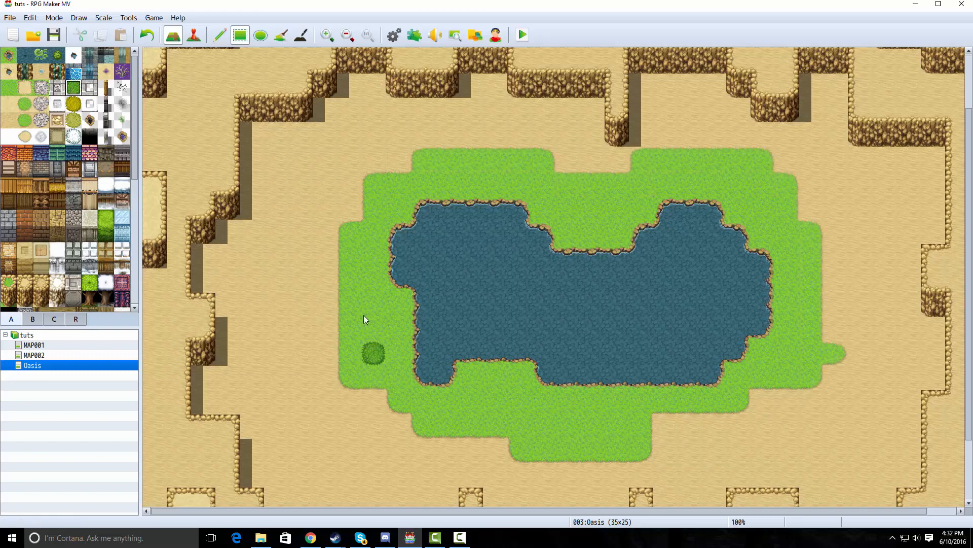
mouse_move(364, 315)
mouse_down()
mouse_move(355, 297)
mouse_move(364, 261)
mouse_up()
key(ctrl+z)
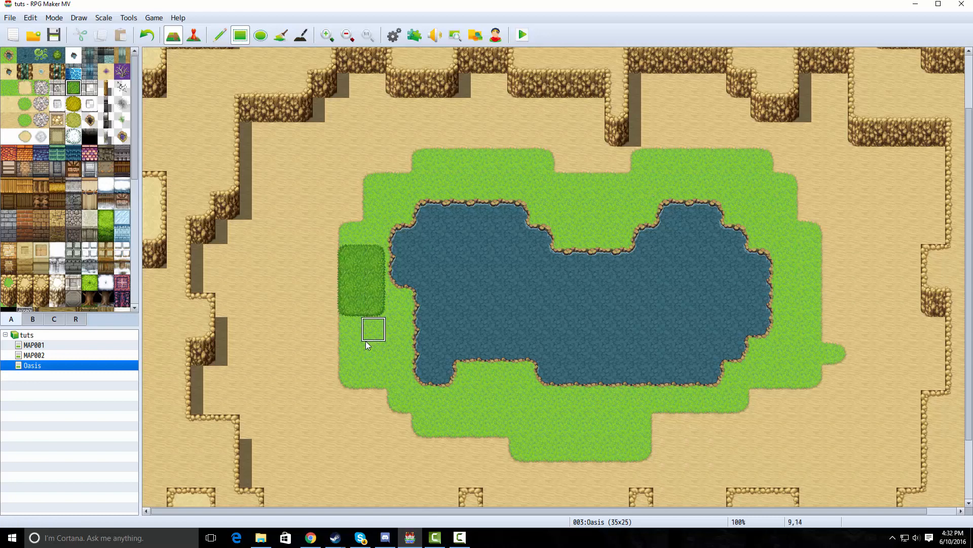
click(470, 426)
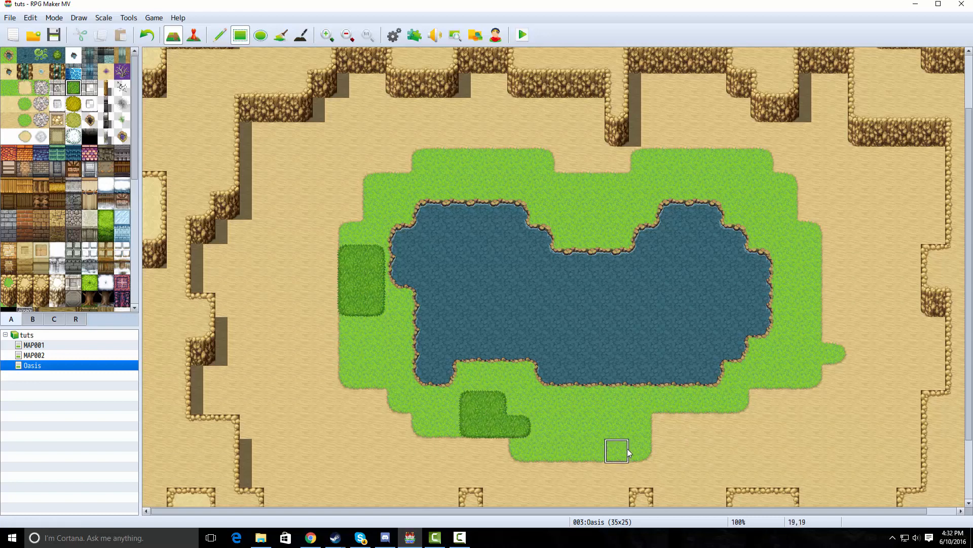
click(568, 427)
key(ctrl+z)
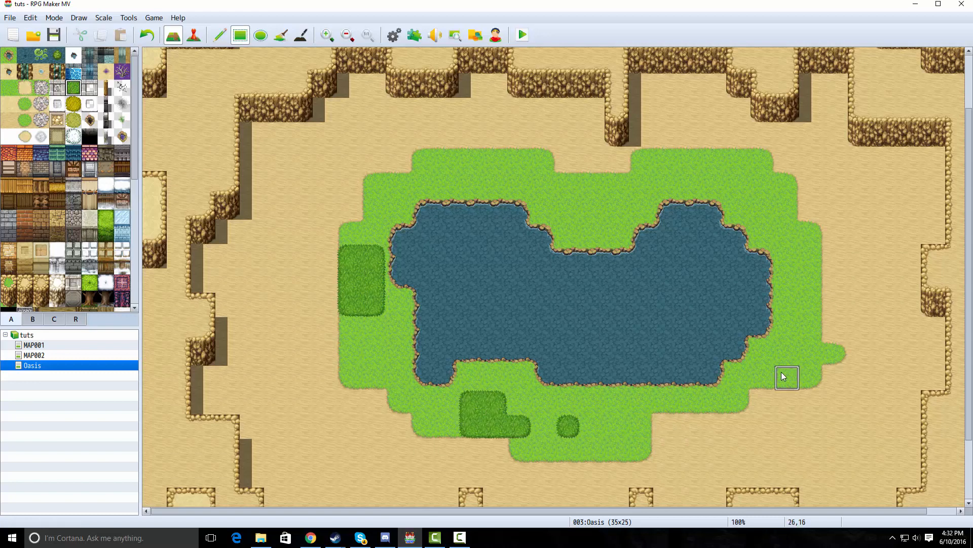
key(ctrl+z)
drag(782, 373, 795, 348)
key(ctrl+z)
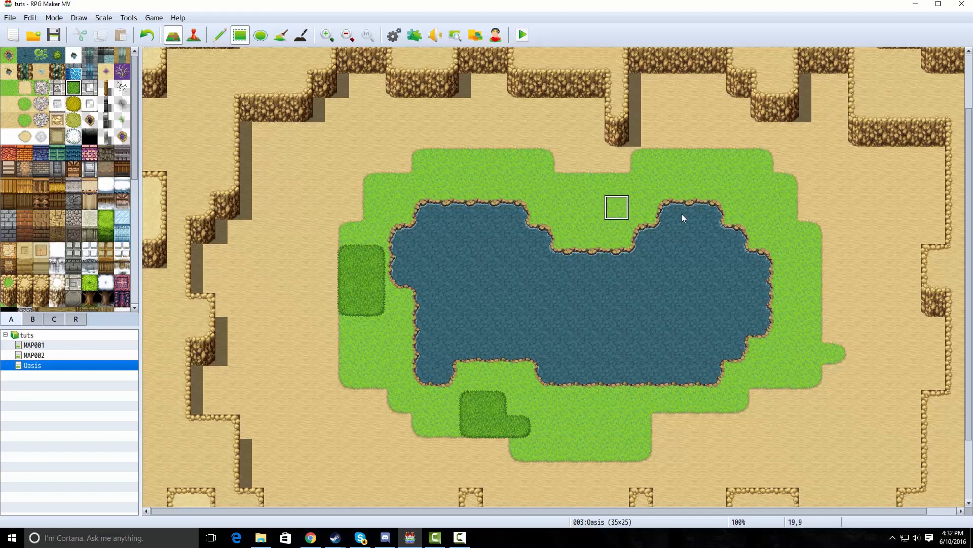
- Place a small L-shaped Bush patch on the grass southeast of the pond
click(792, 357)
click(812, 329)
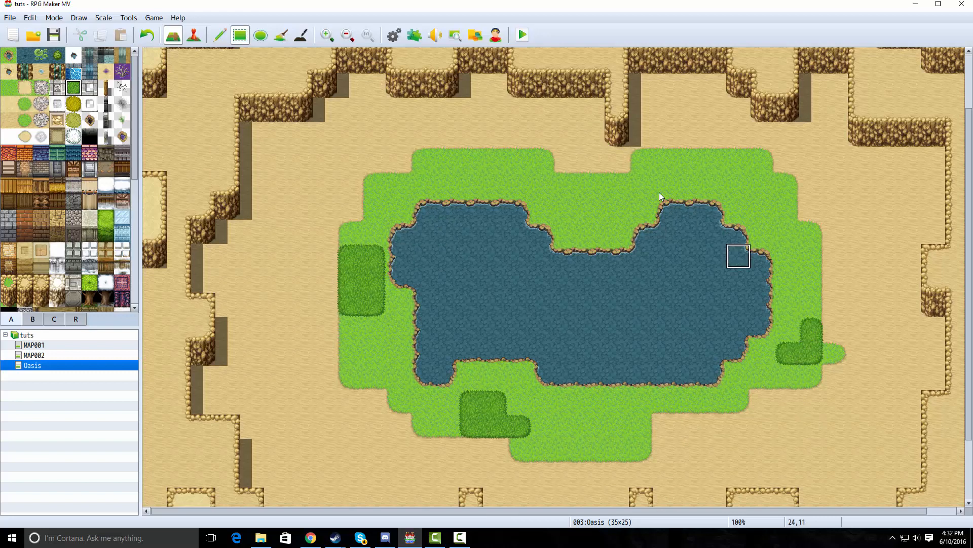
mouse_move(593, 182)
mouse_down()
mouse_move(591, 204)
mouse_move(534, 176)
mouse_up()
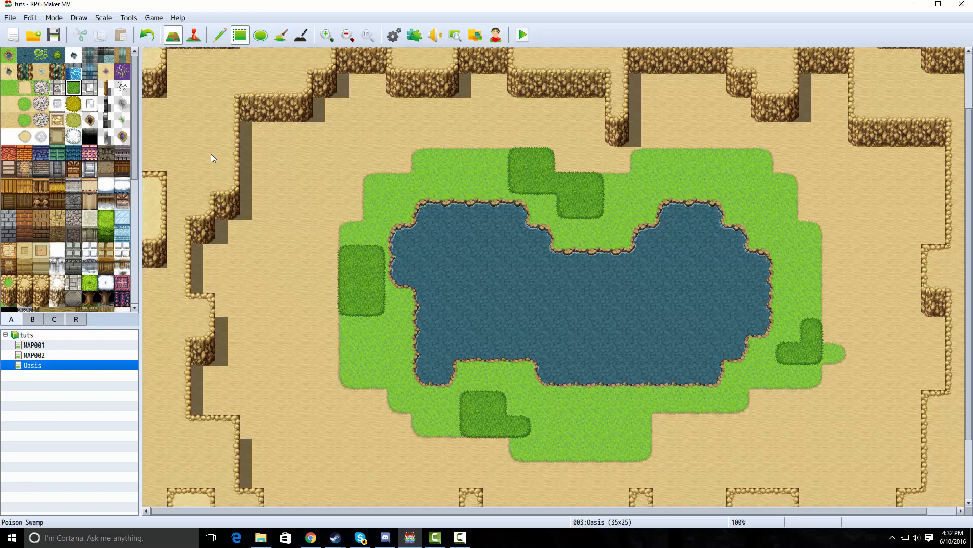
click(147, 35)
key(ctrl+z)
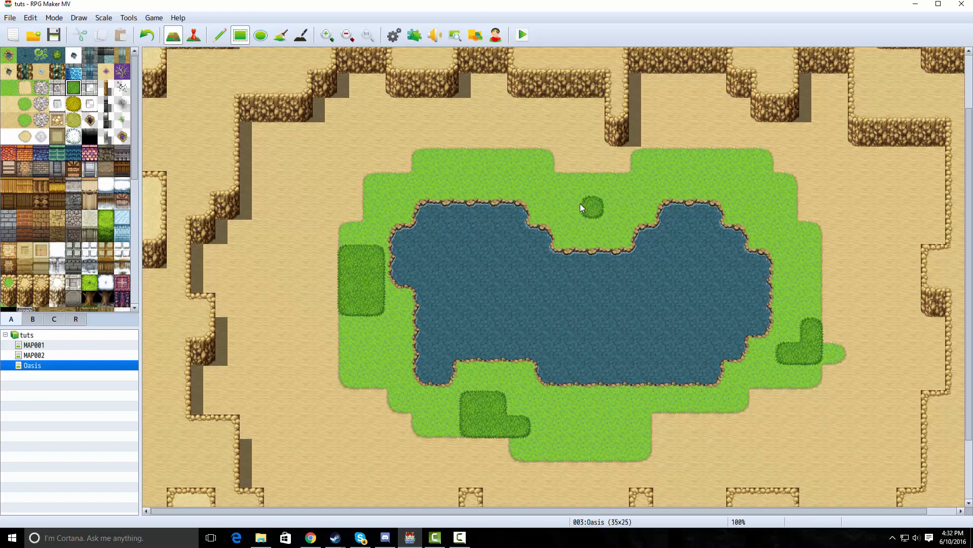
- Place a 2x1-tile Bush patch on the grass north of the pond and widen the grass by one tile around the western bush patch
click(580, 205)
drag(323, 328, 332, 248)
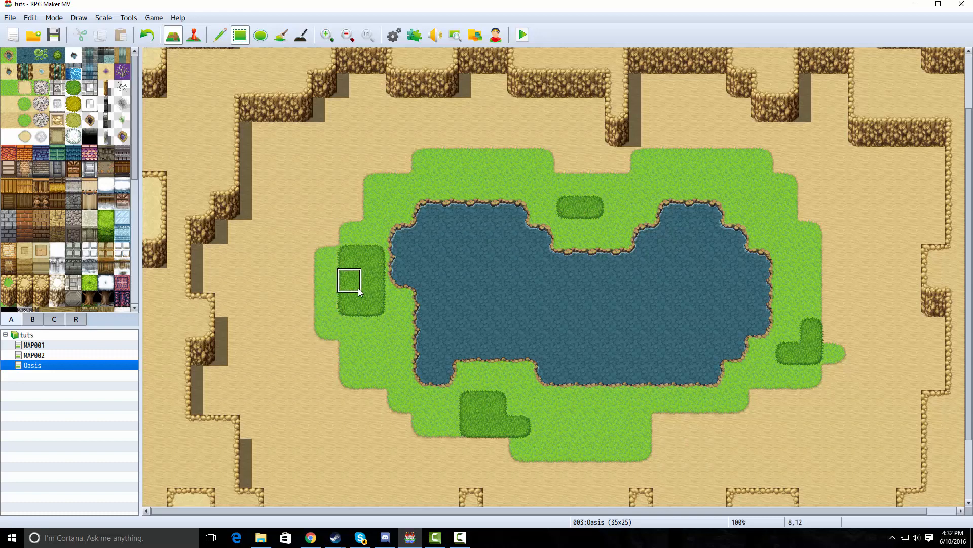
click(330, 226)
click(350, 210)
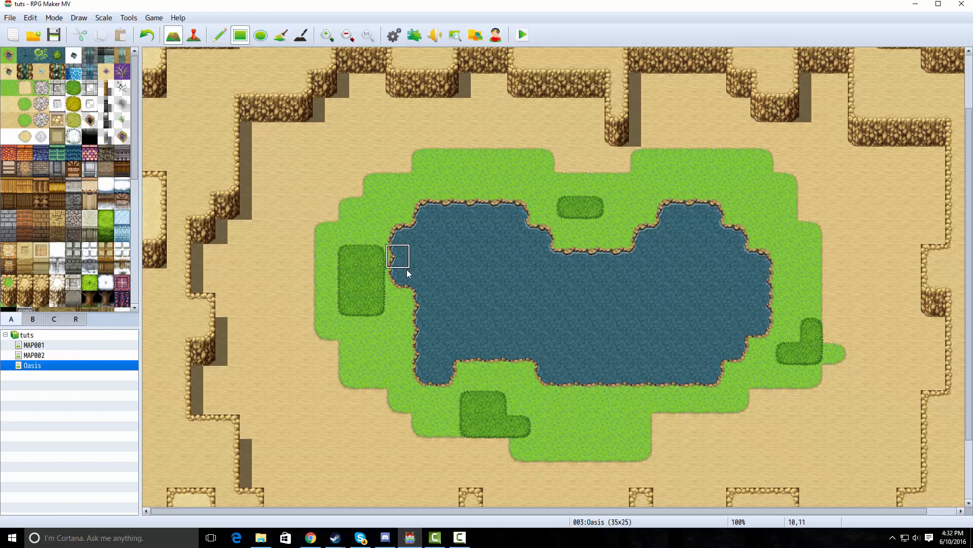
- Extend the grass ring's outer edge with grass along the pond's southwestern, eastern and southeastern sides
drag(501, 458, 445, 450)
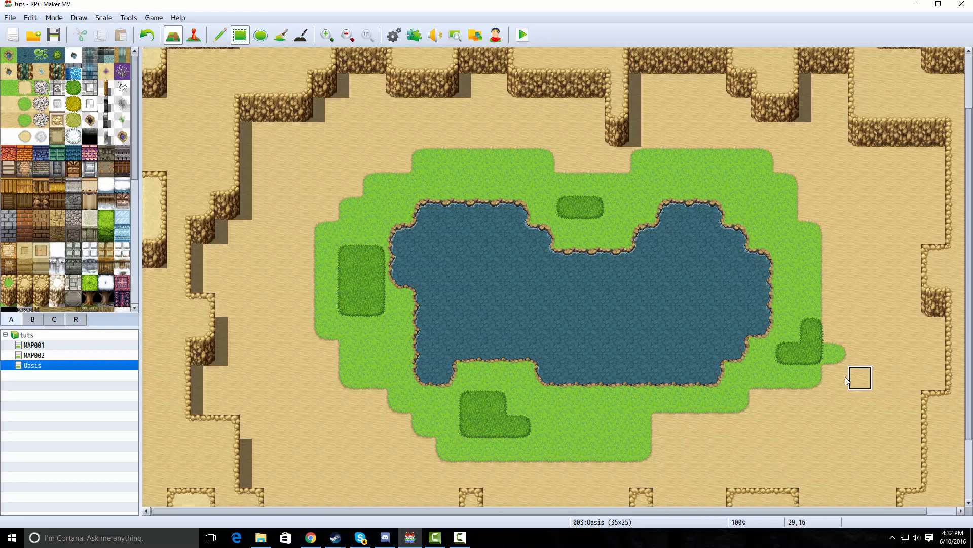
drag(834, 377, 838, 339)
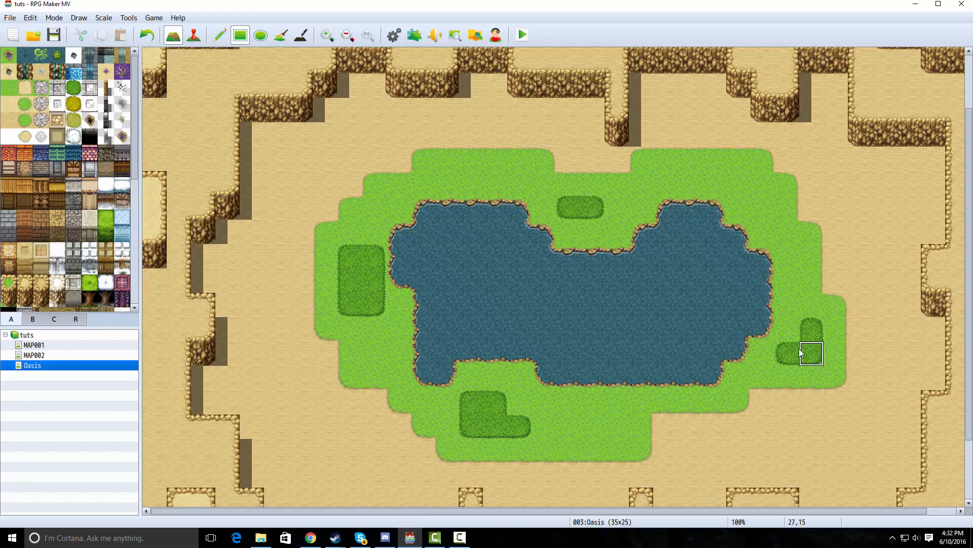
mouse_move(668, 431)
mouse_down()
mouse_move(745, 431)
mouse_move(765, 402)
mouse_up()
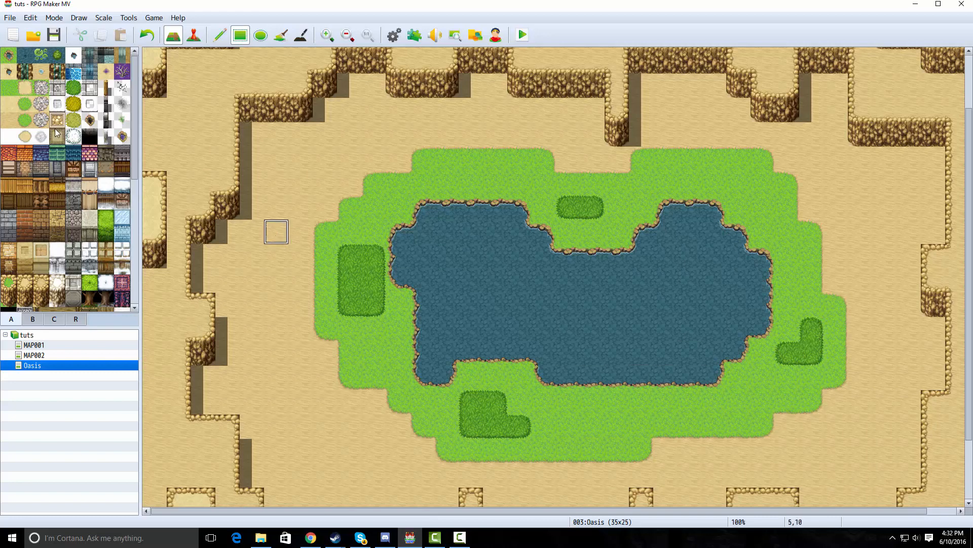
- Place dry-grass patches on the sand: a 2x2-tile block west of the pond and irregular ones to the northwest and north
click(74, 120)
drag(301, 322, 255, 275)
key(ctrl+z)
drag(294, 182, 285, 161)
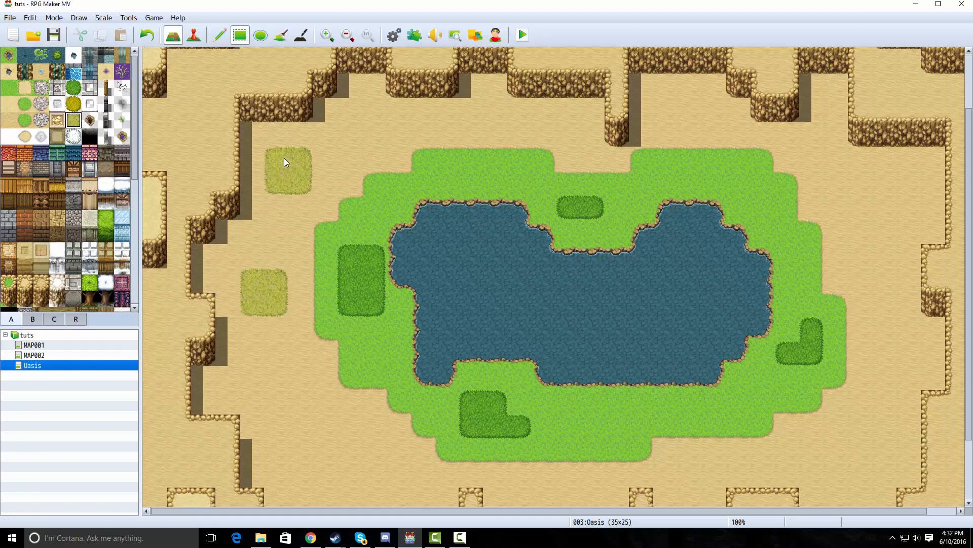
drag(455, 126, 550, 115)
click(575, 106)
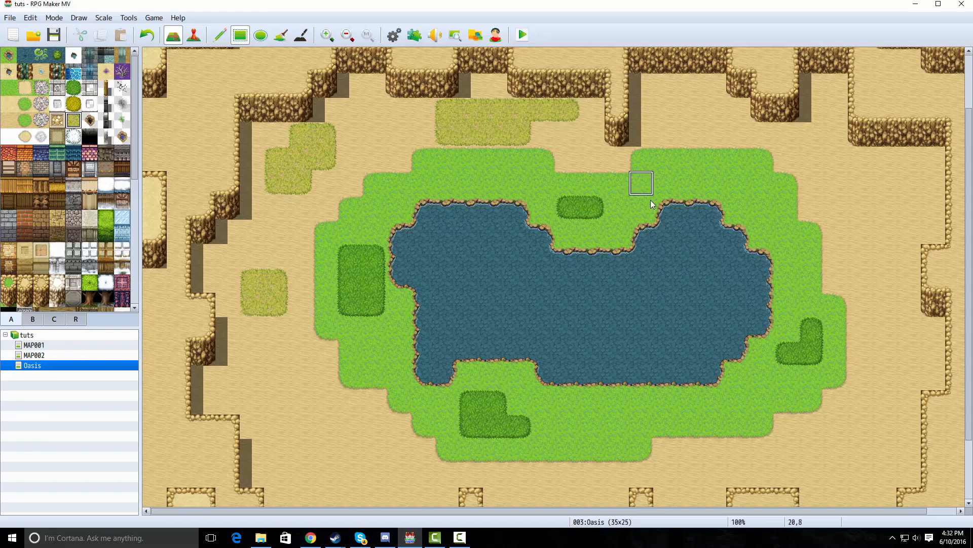
- Add dry-grass patches on the sand: a stepped one east, a 2x3-tile one southeast and a 3x2-tile one southwest of the pond
click(860, 207)
drag(887, 236, 904, 238)
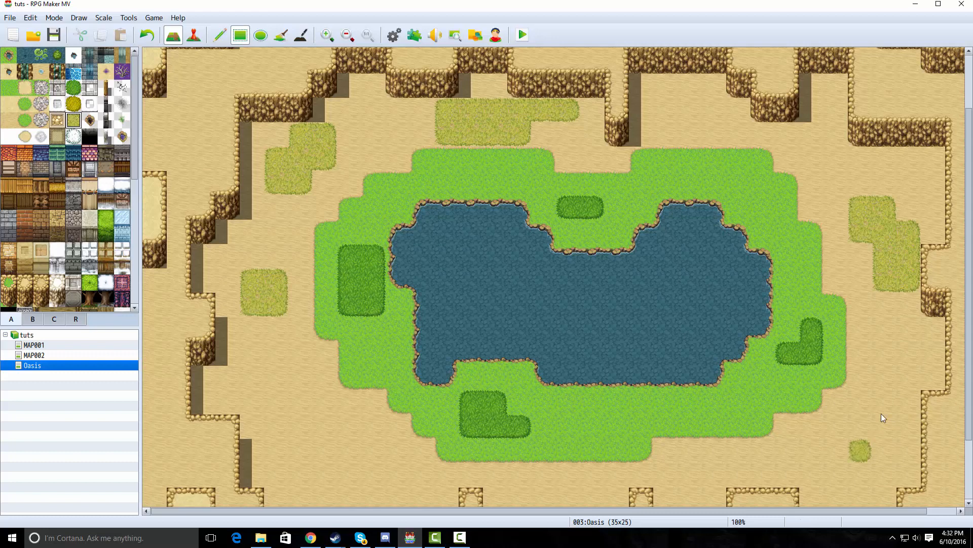
drag(883, 418, 871, 458)
scroll(871, 458, down, 2)
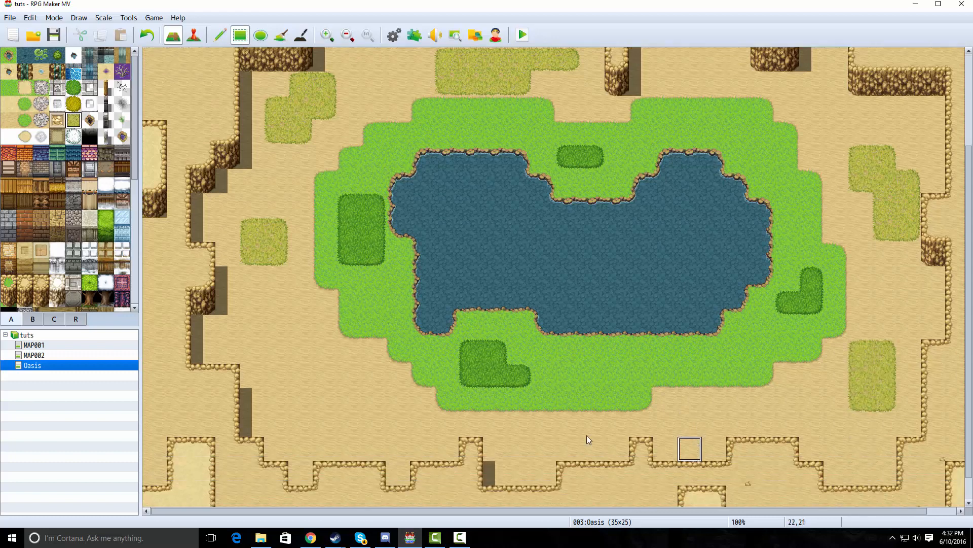
drag(400, 438, 351, 426)
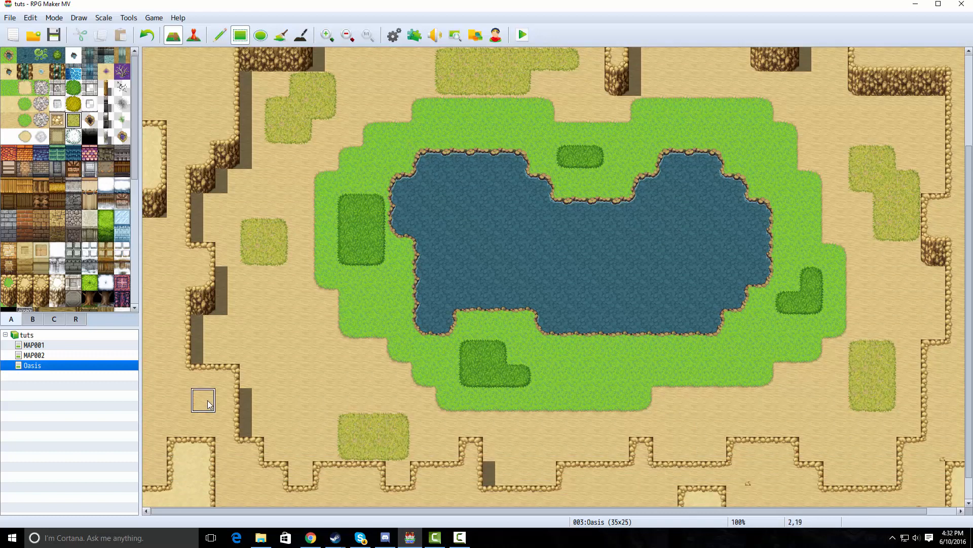
- Place irregular dry-grass patches on the sand above the northern cliff walls, including a single tile toward the northeast
scroll(151, 333, up, 3)
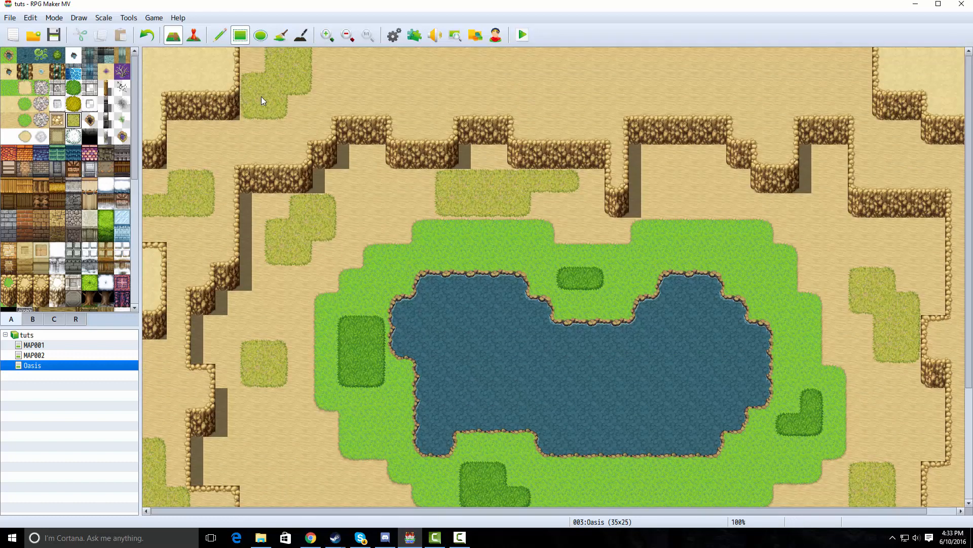
scroll(473, 90, right, 1)
drag(517, 82, 491, 81)
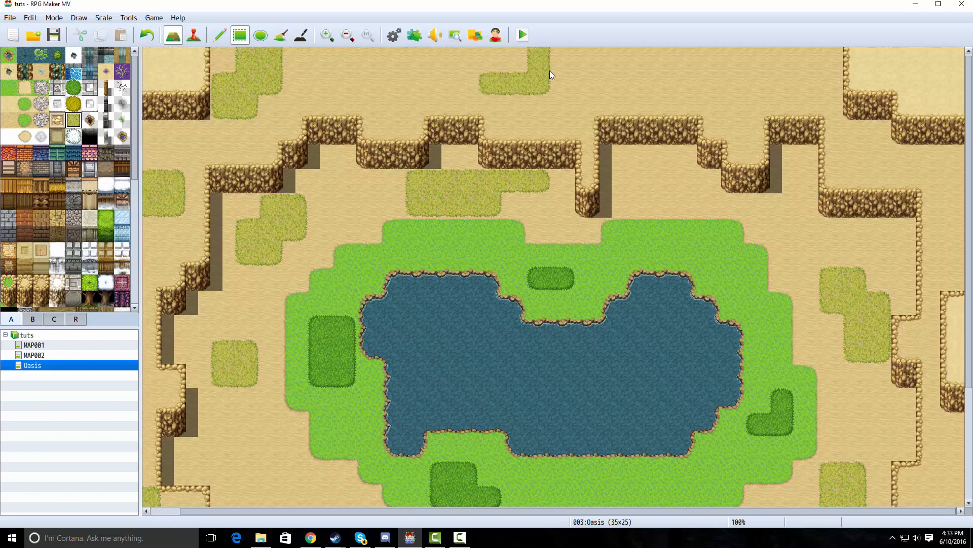
drag(573, 80, 543, 62)
click(636, 83)
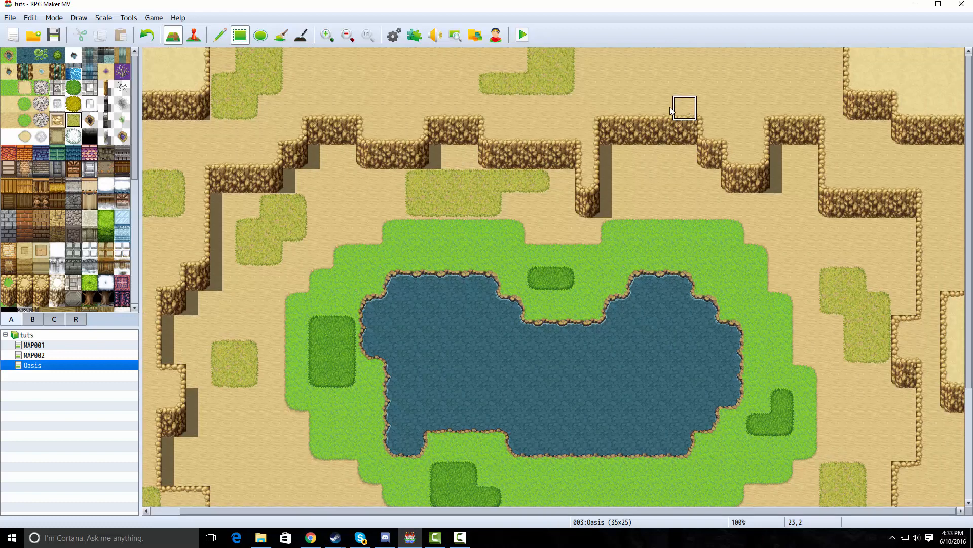
key(ctrl+z)
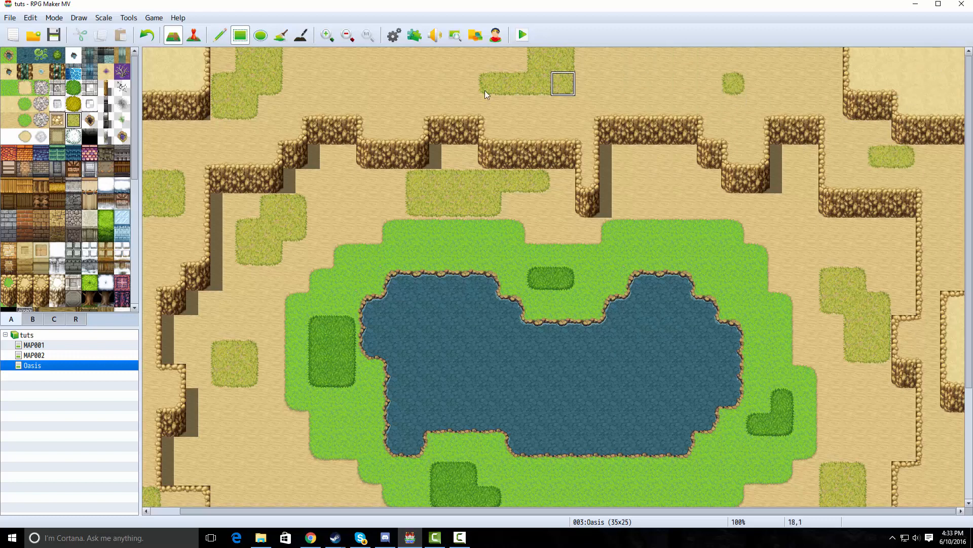
- Place yellow bush patches along the map's eastern edge: two tiles wide in the northeast, three tiles tall below it, two tiles tall in the southeast
click(74, 103)
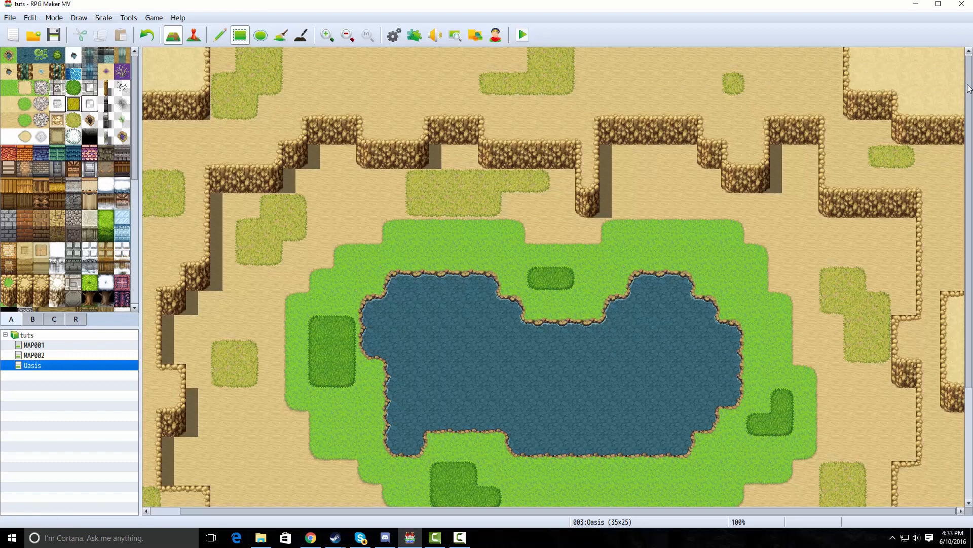
drag(958, 60, 920, 57)
mouse_move(932, 206)
mouse_down()
mouse_move(949, 229)
mouse_move(953, 190)
mouse_up()
key(ctrl+z)
scroll(953, 238, down, 2)
scroll(953, 254, down, 2)
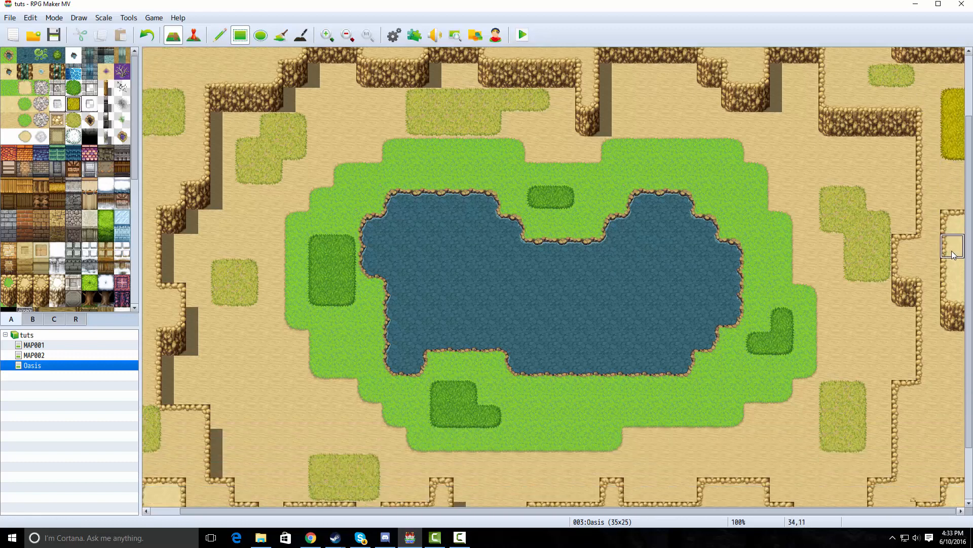
scroll(953, 369, down, 2)
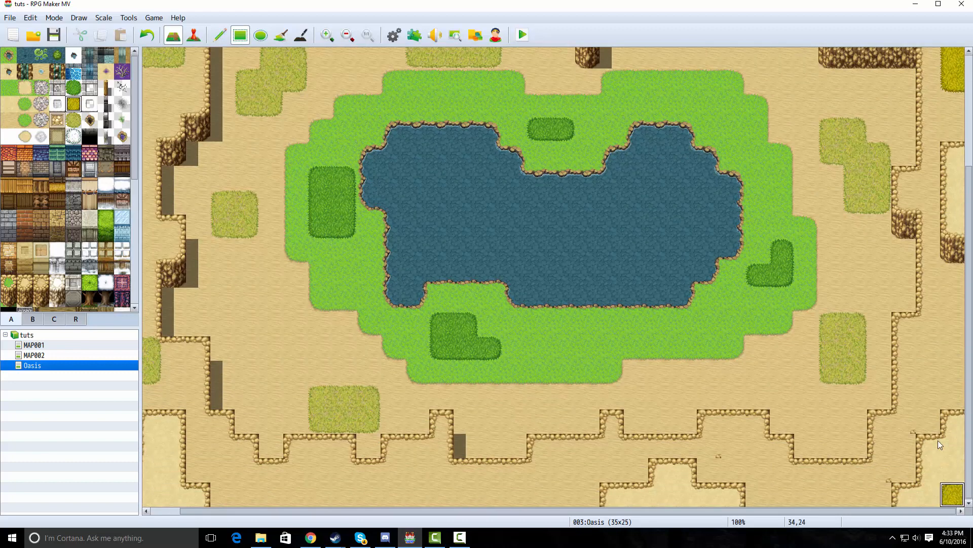
drag(929, 373, 934, 341)
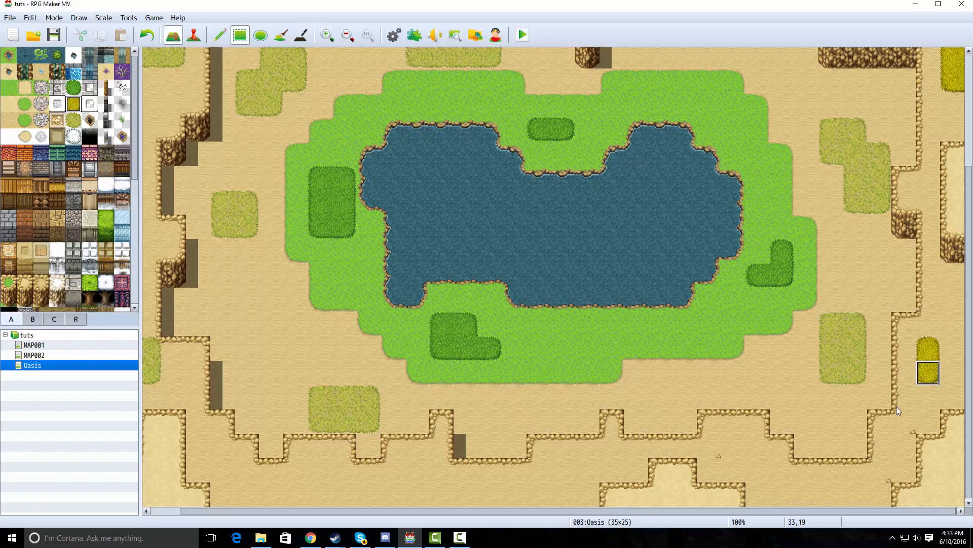
scroll(897, 406, left, 1)
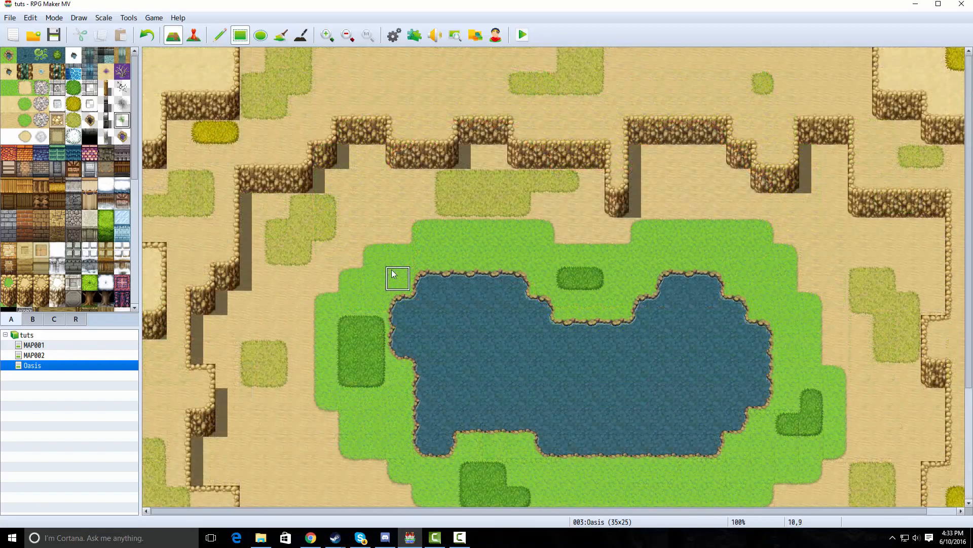
- Paint dark grass shading on the grass ring: small L-shapes northwest and northeast, a rectangular block north, and a strip east of the pond
scroll(392, 269, right, 1)
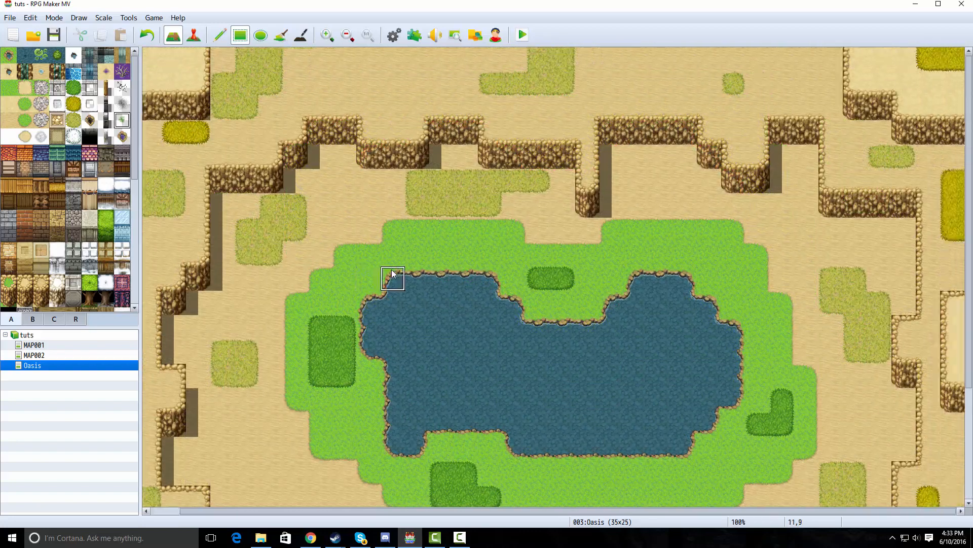
scroll(392, 270, down, 3)
scroll(392, 270, up, 3)
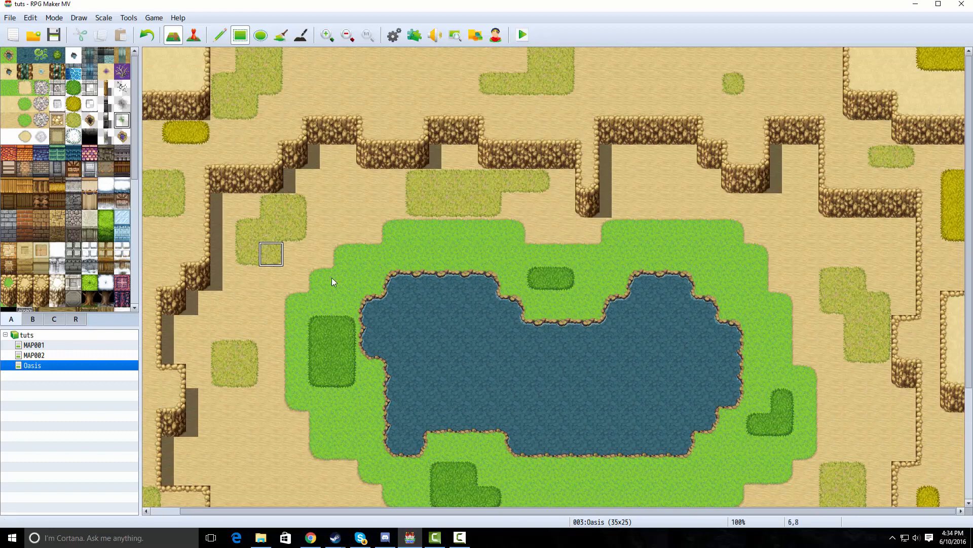
click(363, 284)
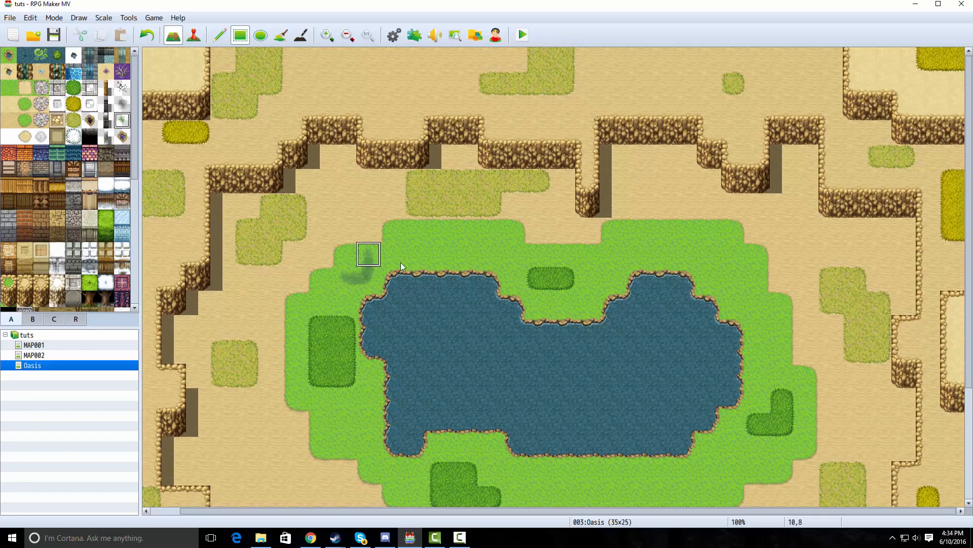
mouse_move(492, 253)
mouse_down()
mouse_move(434, 228)
mouse_move(412, 254)
mouse_up()
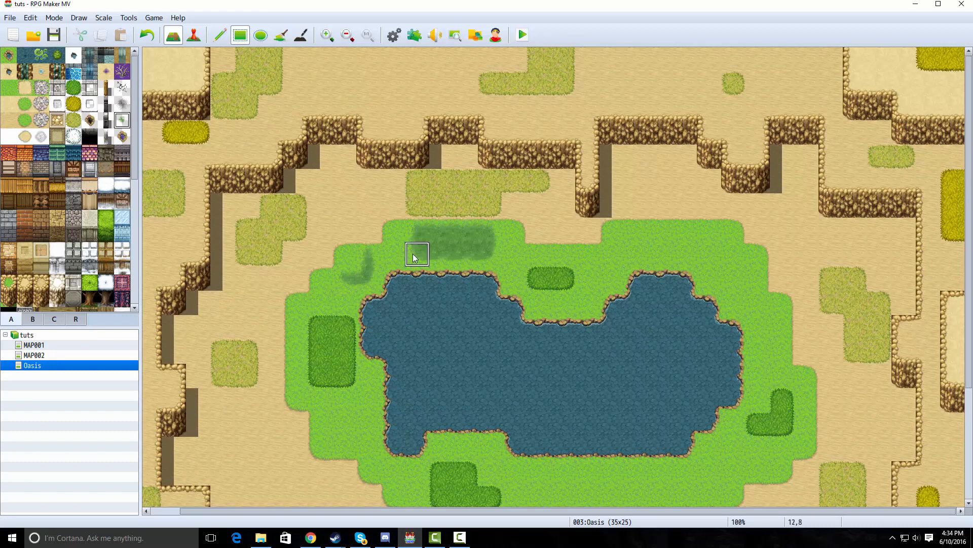
click(612, 278)
click(741, 298)
drag(763, 313, 775, 340)
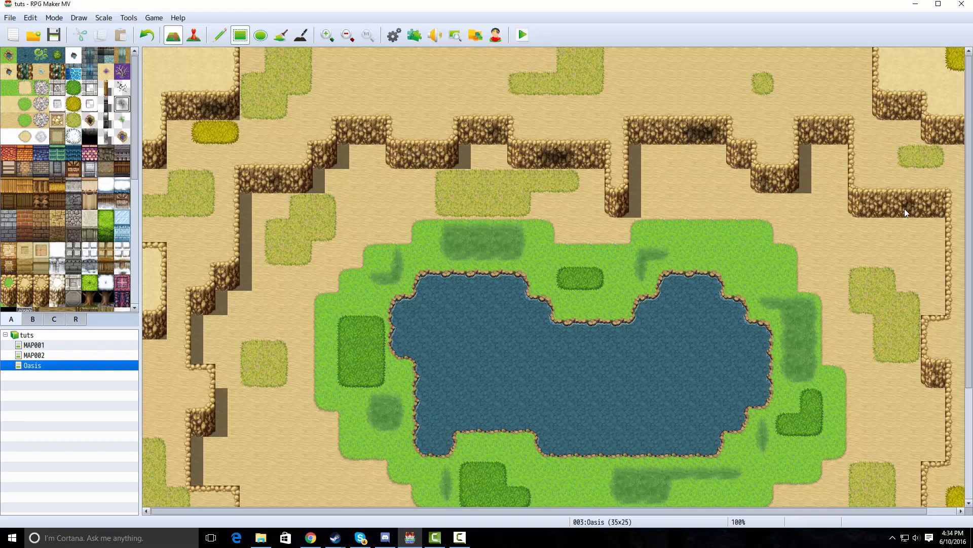
- Paint a two-tile-wide dark patch on the cliff wall northeast of the pond
drag(904, 208, 885, 206)
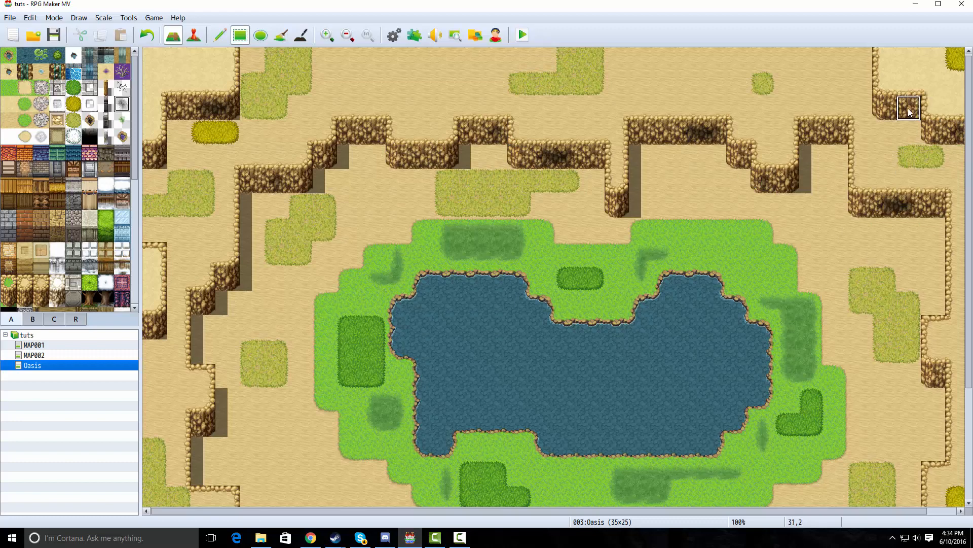
scroll(909, 111, down, 1)
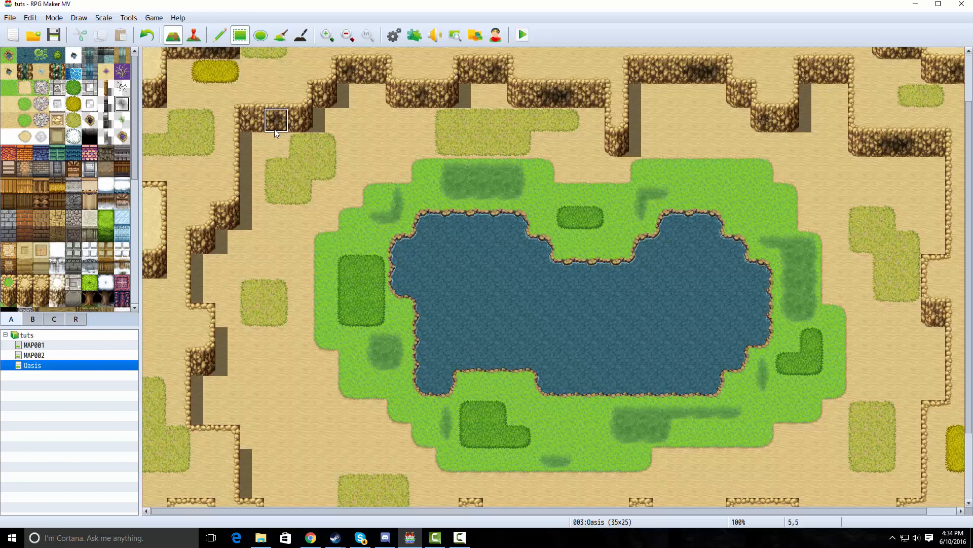
scroll(272, 341, down, 2)
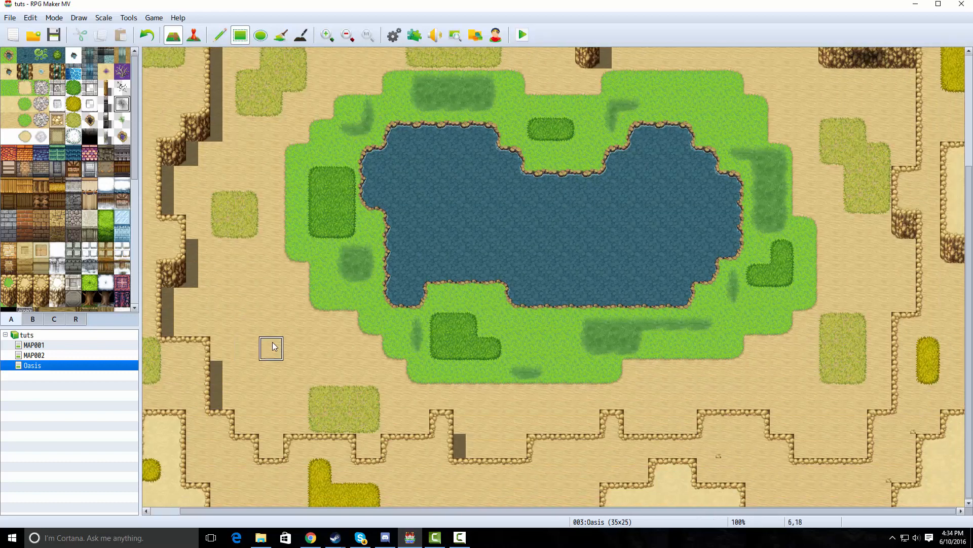
drag(468, 497, 598, 479)
key(ctrl+z)
scroll(634, 479, up, 3)
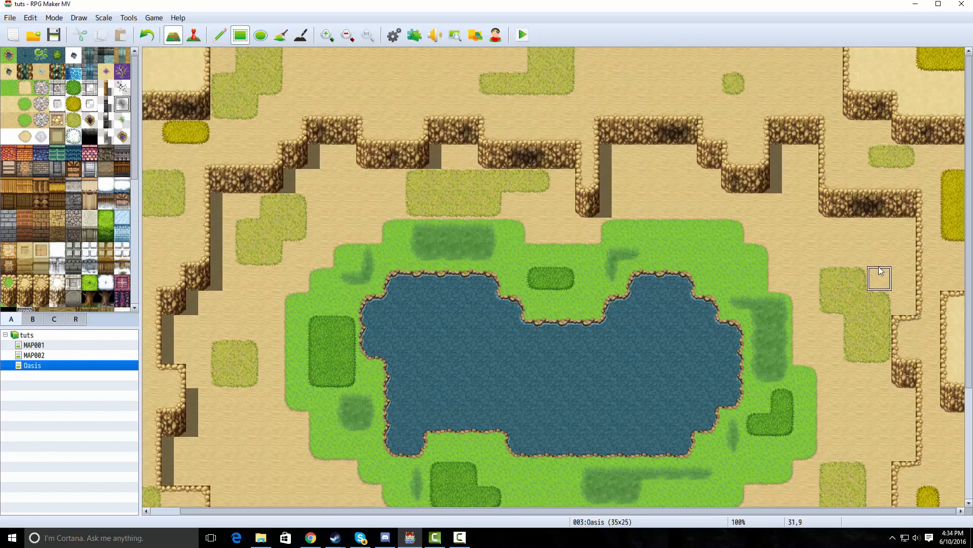
scroll(881, 271, left, 1)
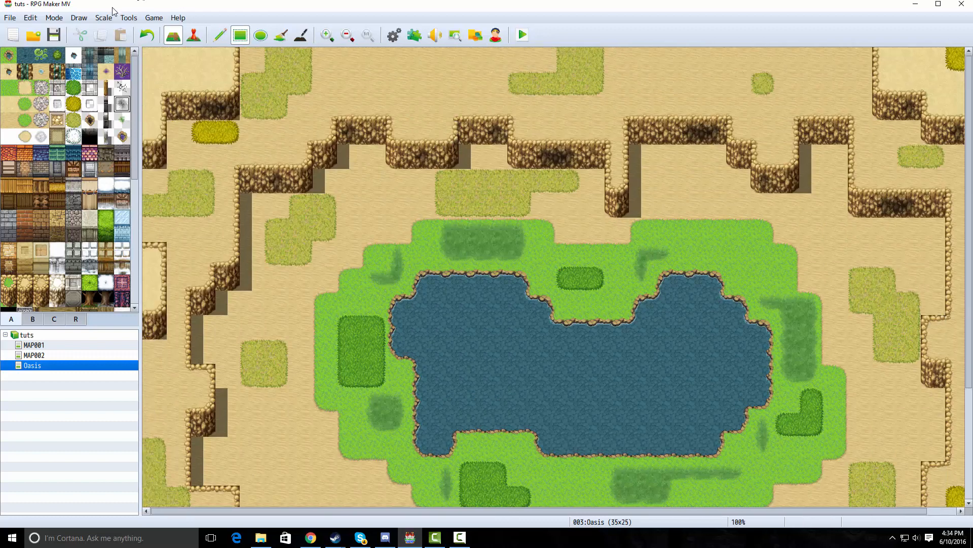
- Paint deep-water patches in the pond: a diagonal one in the western half, a smaller one in the east and a 2x2-tile one near the southern shore
click(25, 54)
click(26, 55)
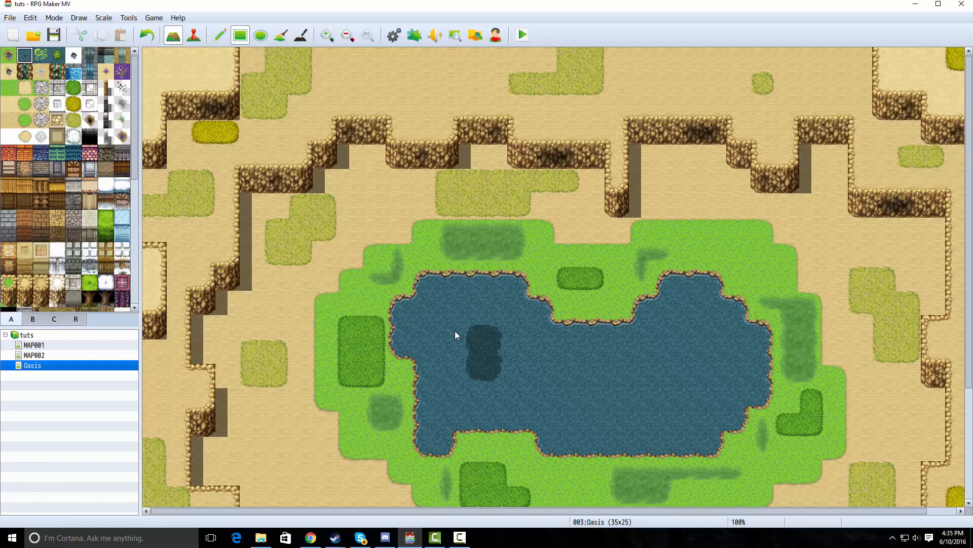
drag(455, 331, 451, 320)
drag(544, 398, 516, 363)
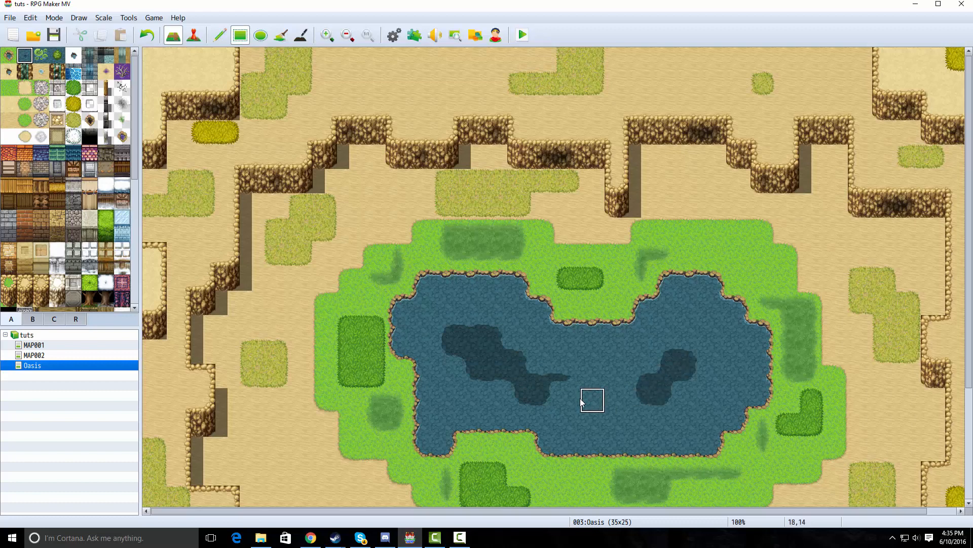
scroll(688, 383, down, 1)
scroll(687, 379, down, 10)
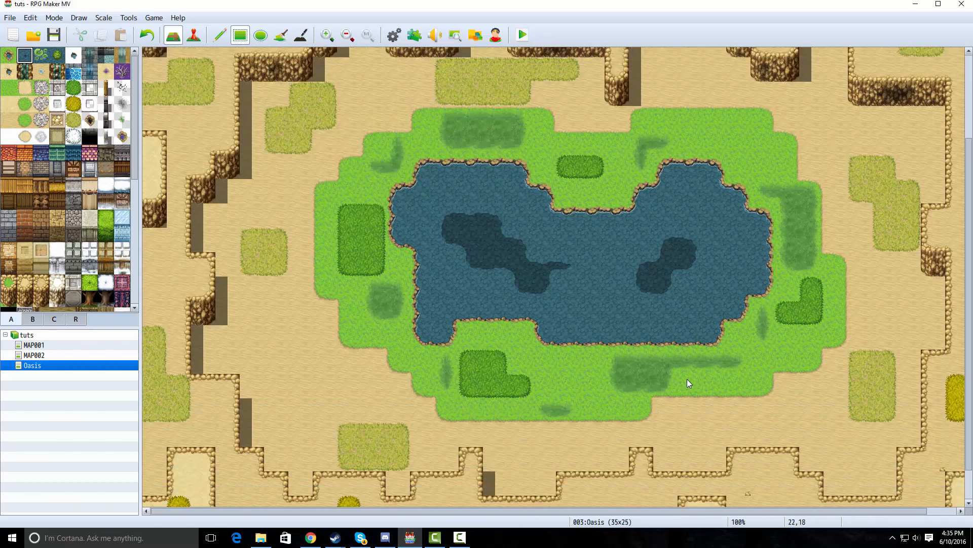
scroll(687, 380, up, 4)
drag(595, 347, 595, 334)
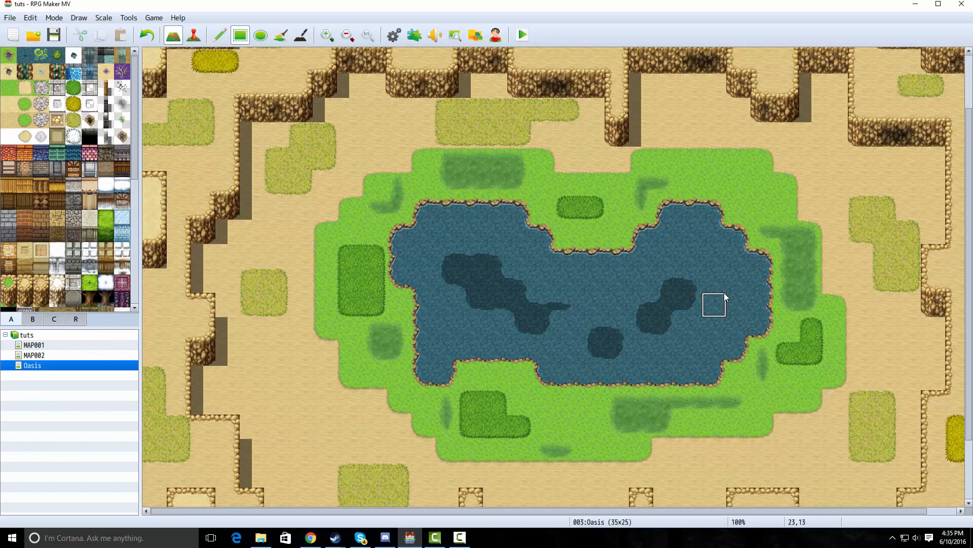
- Place two-tile-tall green conifers with the pencil on the grass west of the pond: one southwest and one at the western bush patch
click(24, 104)
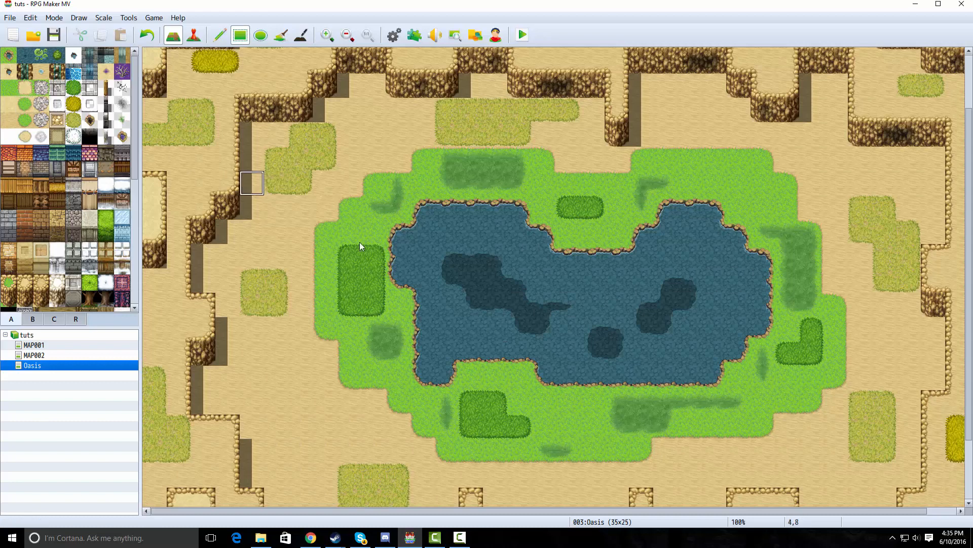
scroll(360, 242, up, 3)
scroll(316, 321, down, 5)
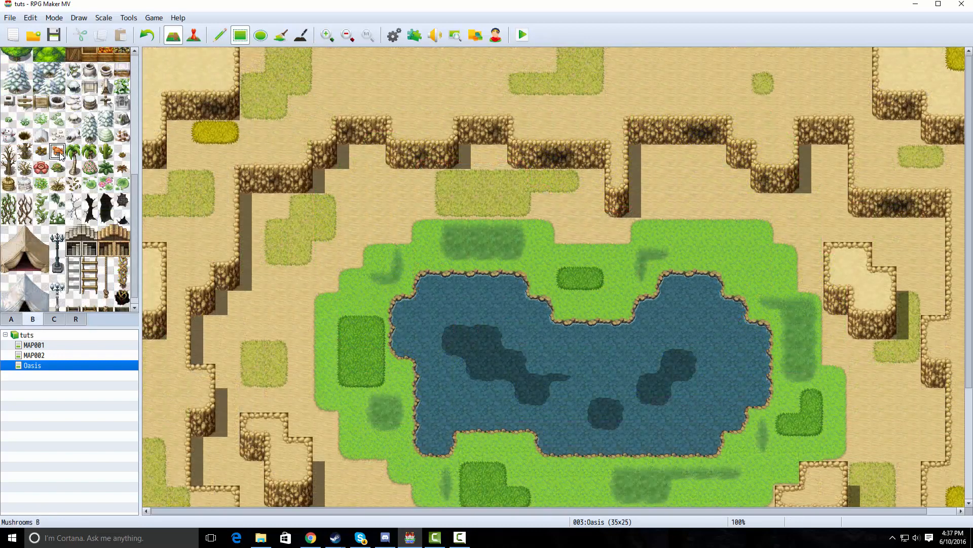
scroll(96, 250, up, 5)
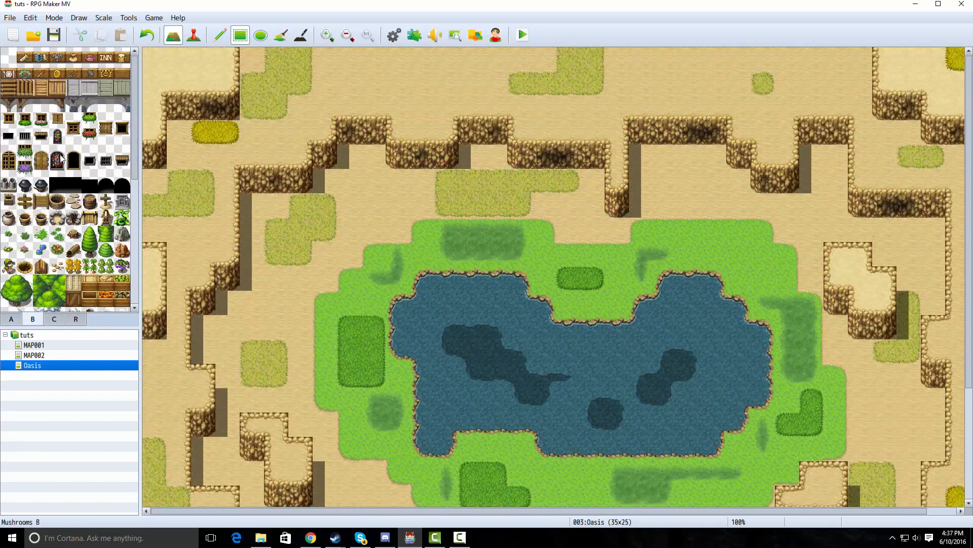
drag(97, 249, 94, 235)
click(375, 403)
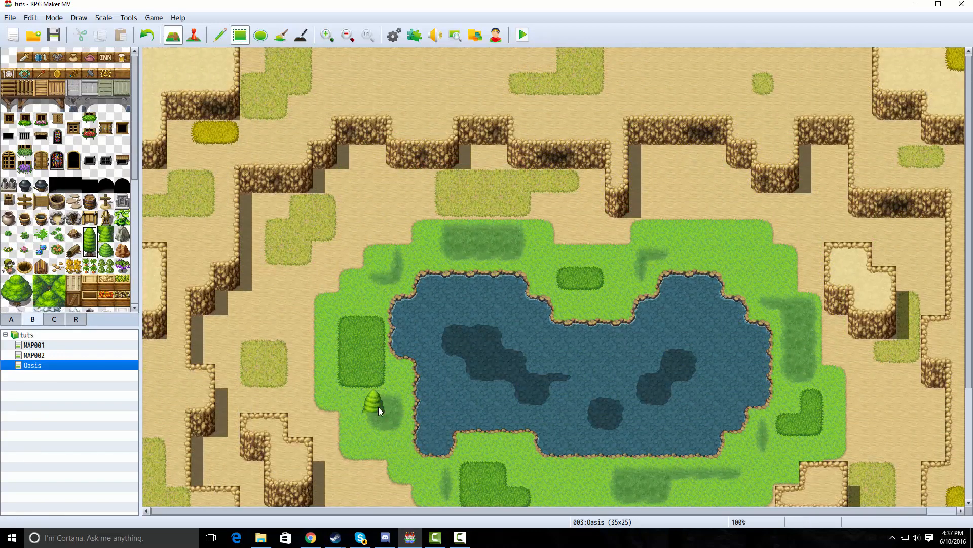
key(ctrl+z)
click(220, 35)
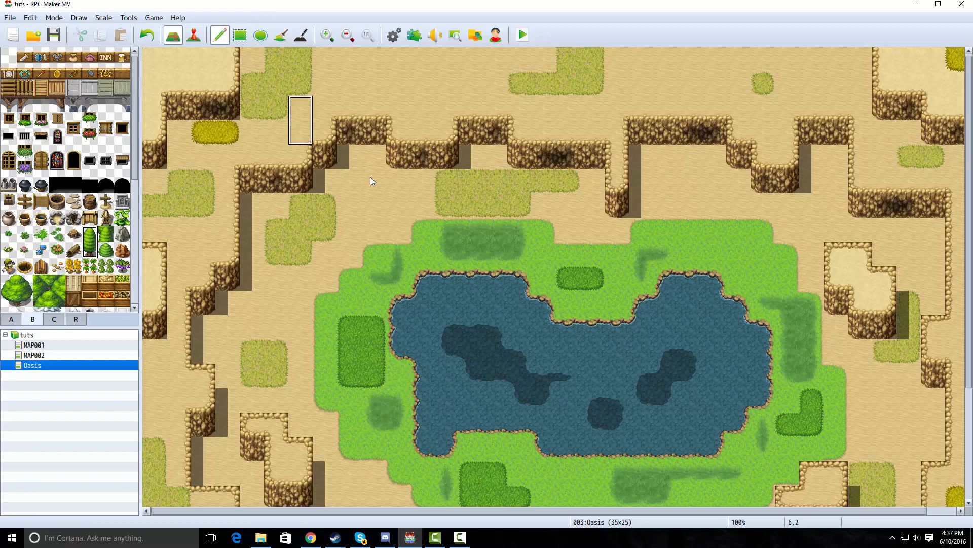
drag(417, 443, 399, 423)
key(ctrl+z)
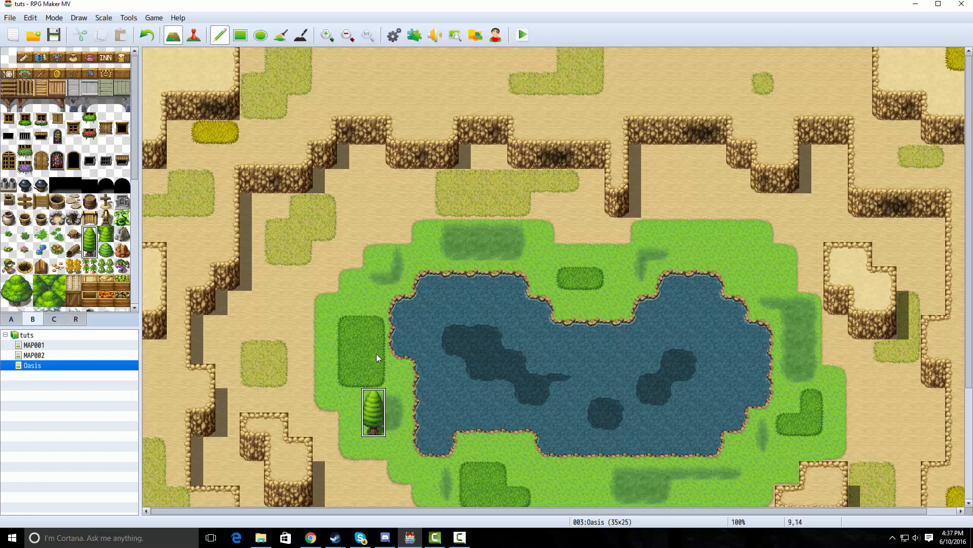
click(358, 305)
- Place three more conifers north of the pond: at the grass ring's northwest corner, by the small northern bush patch and in the northeast
click(422, 253)
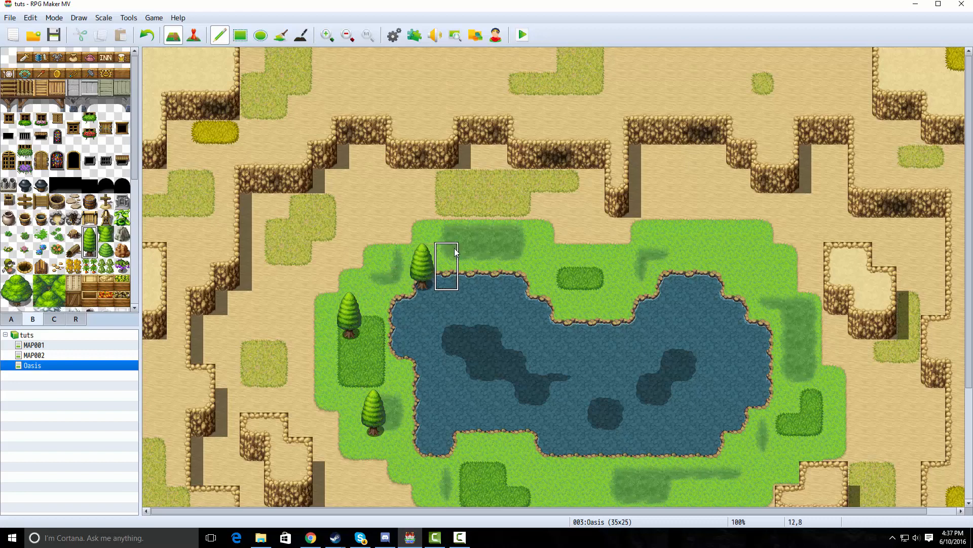
key(ctrl+z)
click(432, 225)
click(593, 279)
click(674, 236)
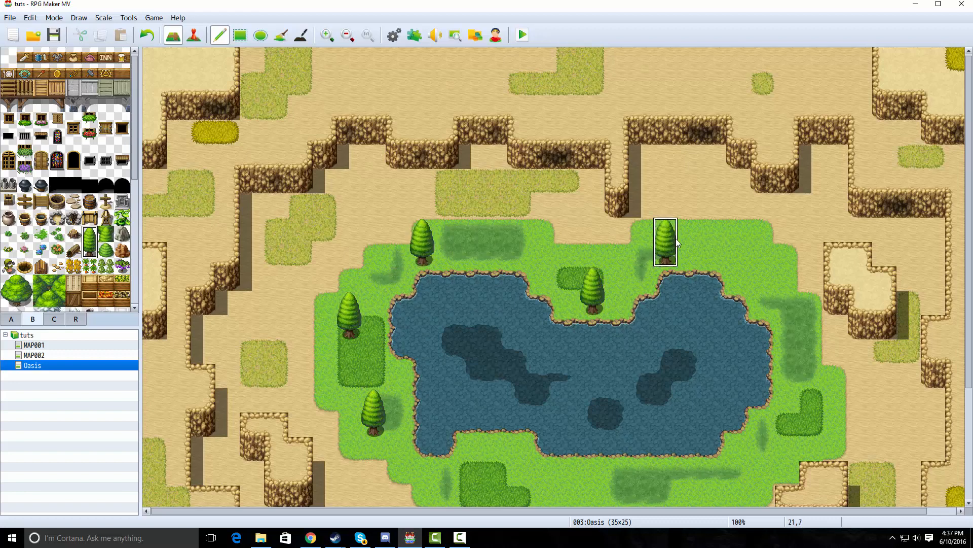
- Place conifers east and south of the pond: on the eastern bush patch, the southeast shore, the southern grass edge and the southern bush patch
click(789, 400)
scroll(784, 400, down, 1)
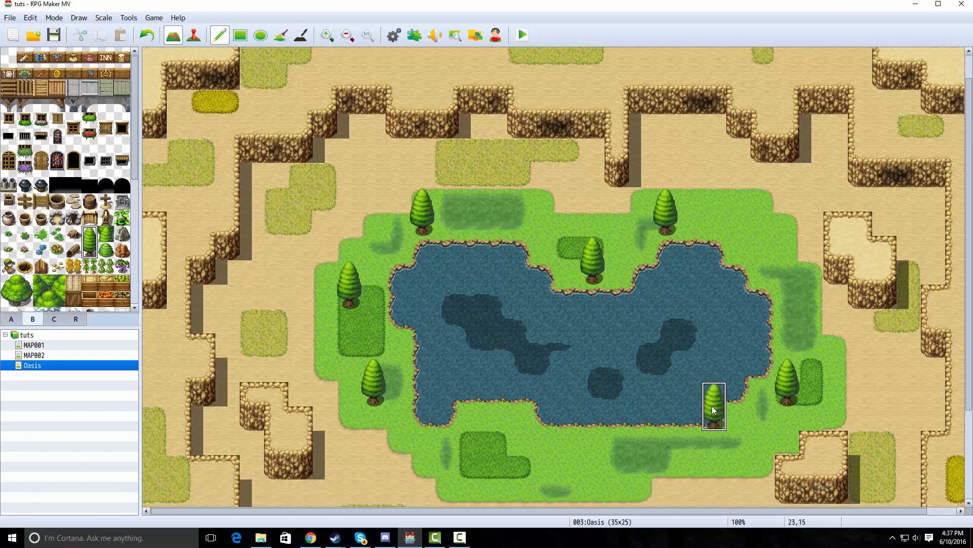
click(709, 421)
click(575, 460)
click(488, 418)
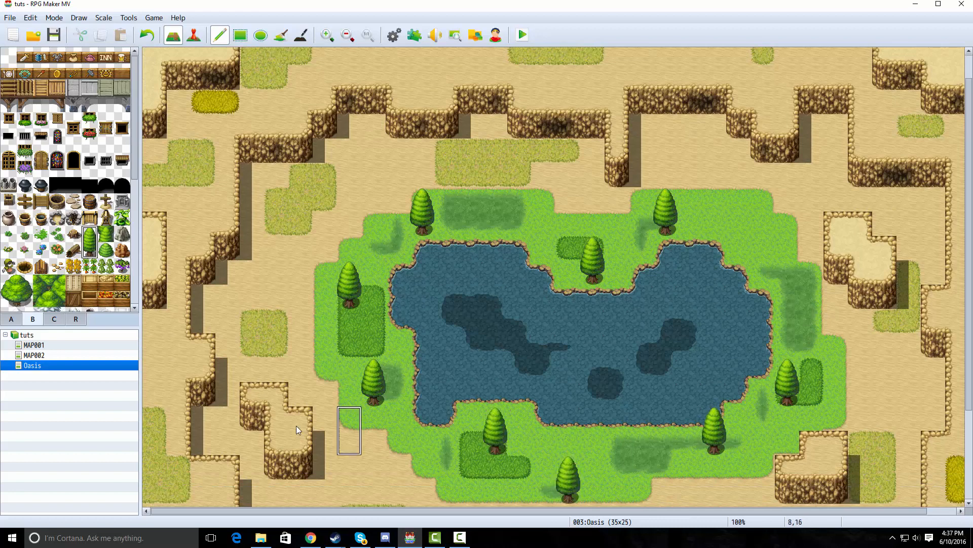
- Place single brown rocks on the sand northwest, southwest and northeast of the grass ring
click(122, 249)
click(276, 248)
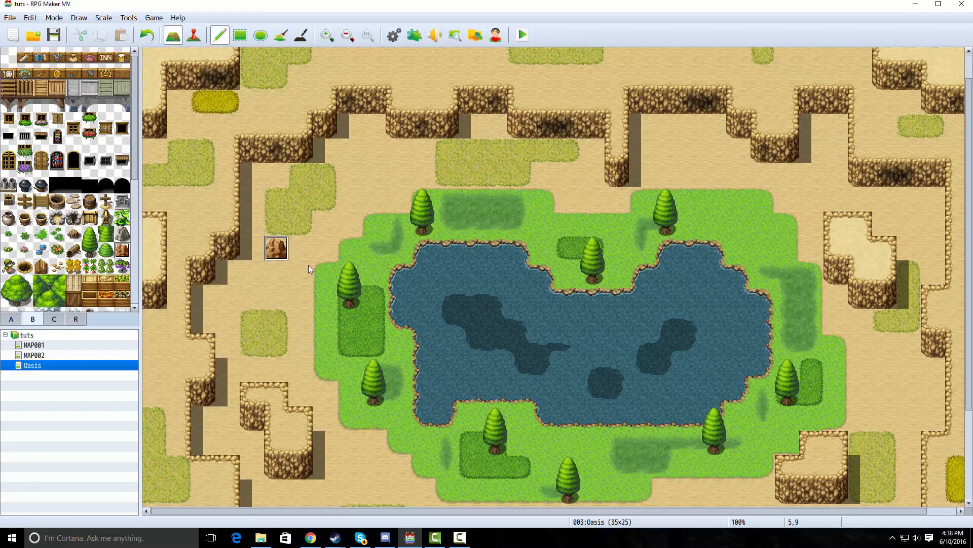
click(374, 465)
click(811, 198)
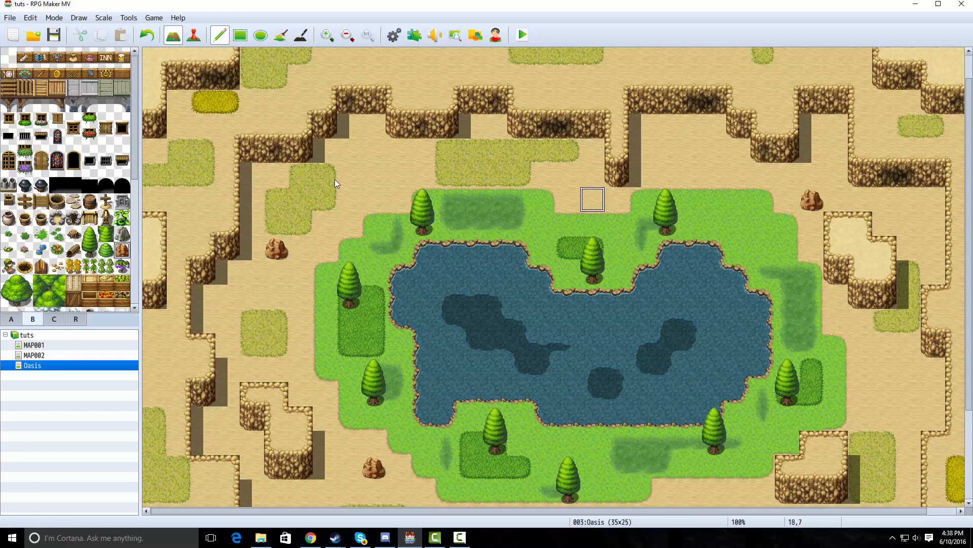
- Scatter brown rocks over the outer desert: on the northern plateau, along the western and eastern edges, and on the southern sand
scroll(308, 72, up, 1)
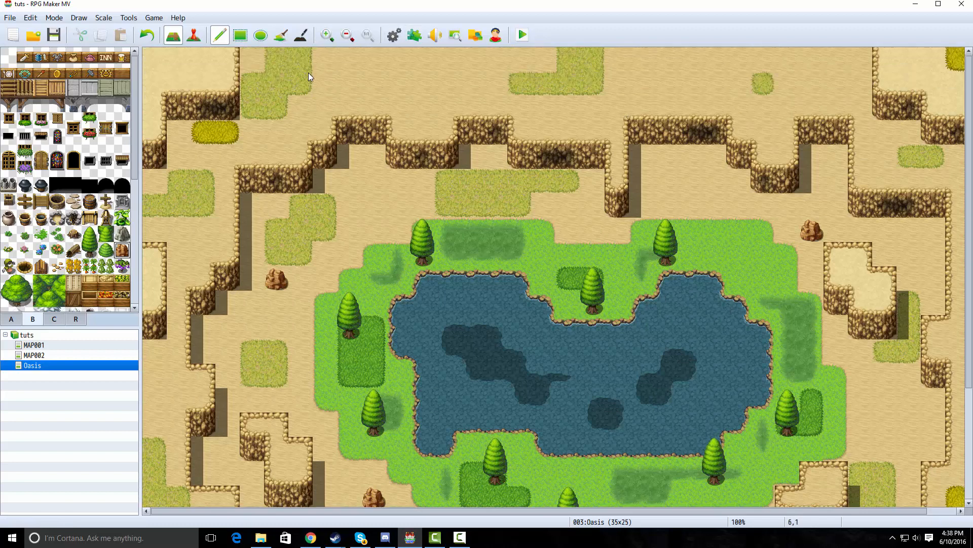
click(426, 81)
scroll(235, 203, down, 3)
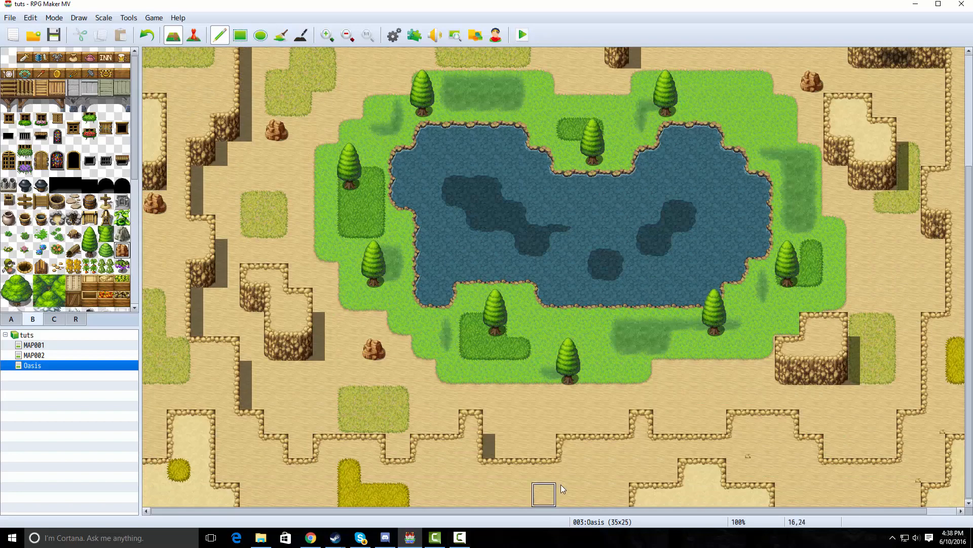
scroll(829, 504, right, 1)
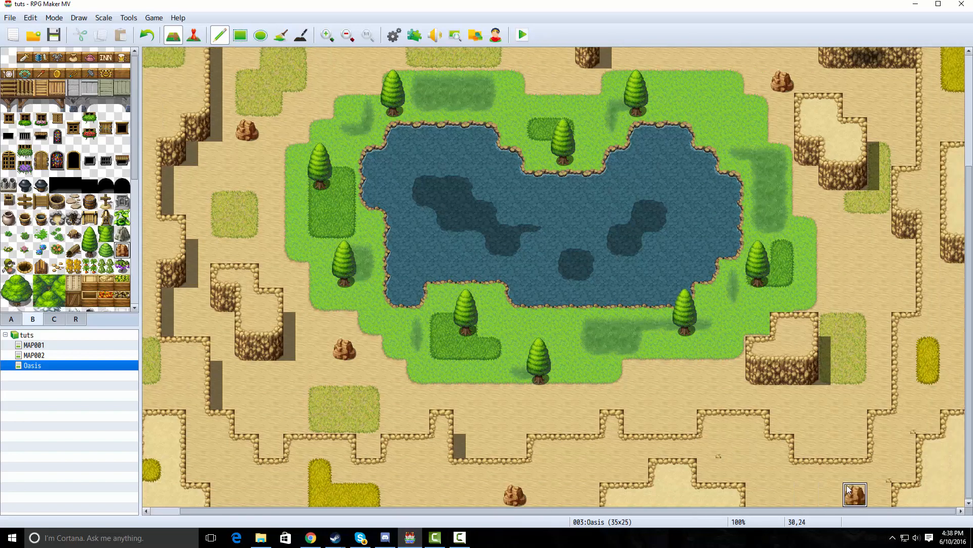
scroll(847, 494, up, 2)
scroll(970, 274, up, 4)
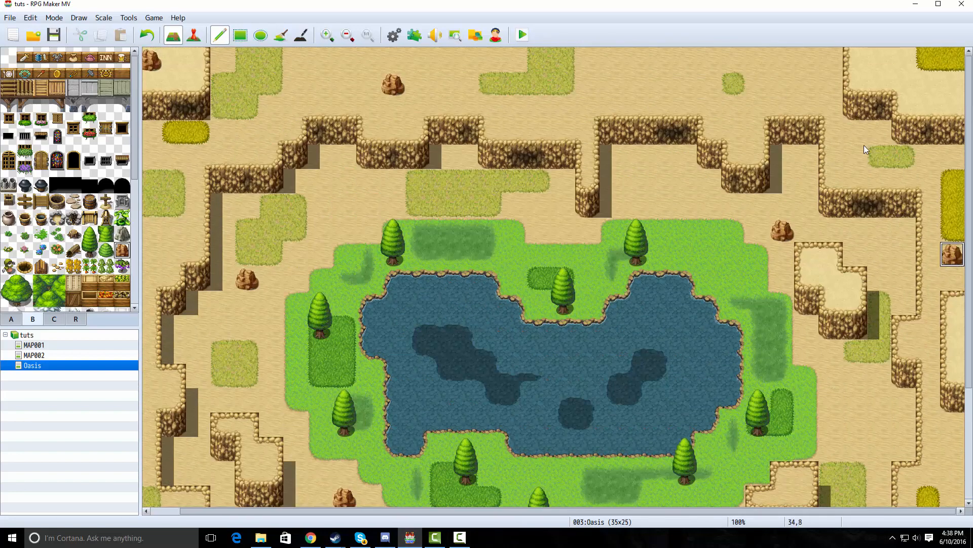
- Scatter the smallest green grass tuft around the grass ring: west shore, north, northeast, southeast, south and southwest of the pond
click(89, 234)
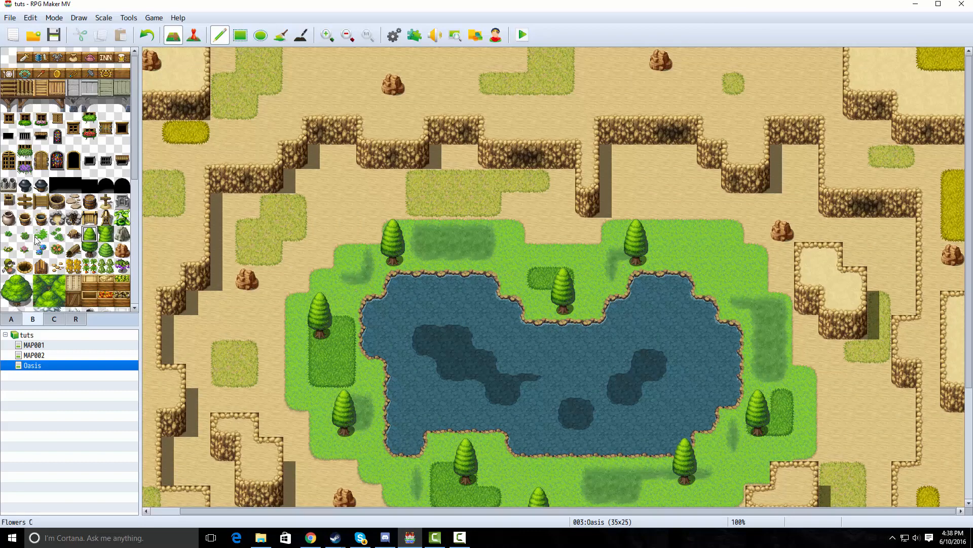
click(13, 235)
click(392, 375)
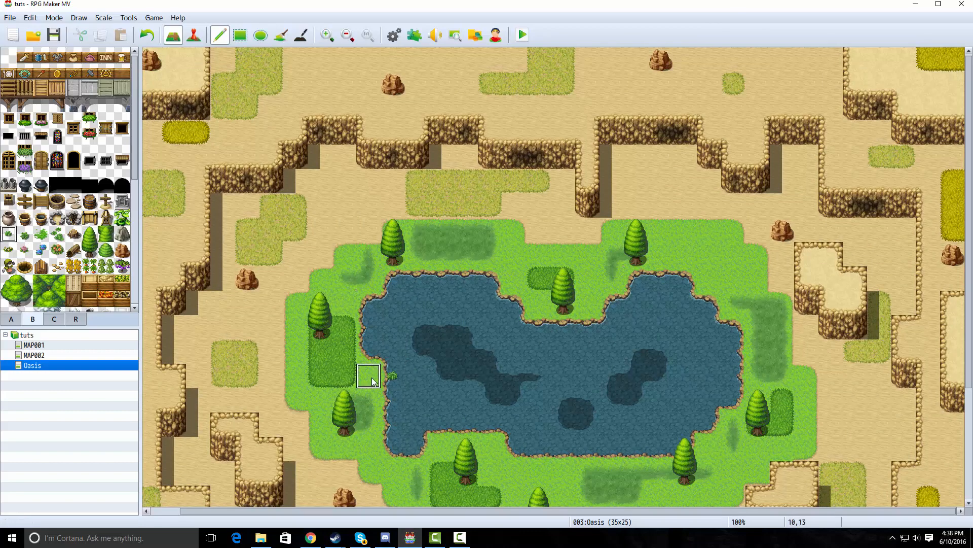
click(733, 253)
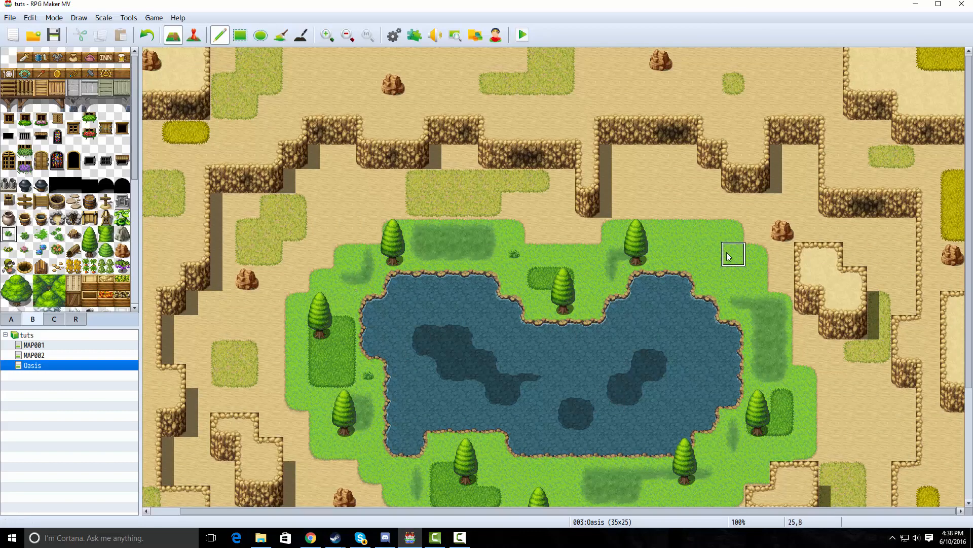
scroll(720, 473, down, 4)
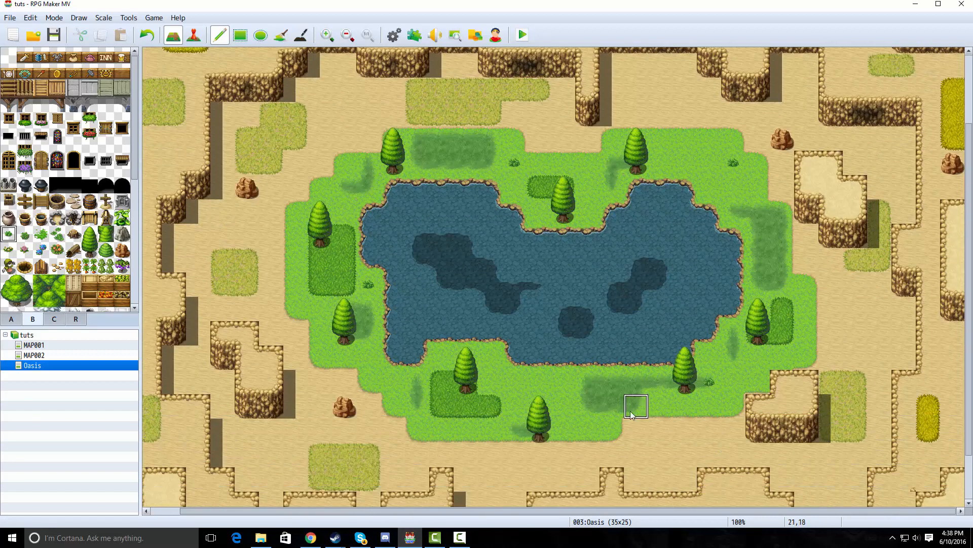
click(499, 385)
click(368, 357)
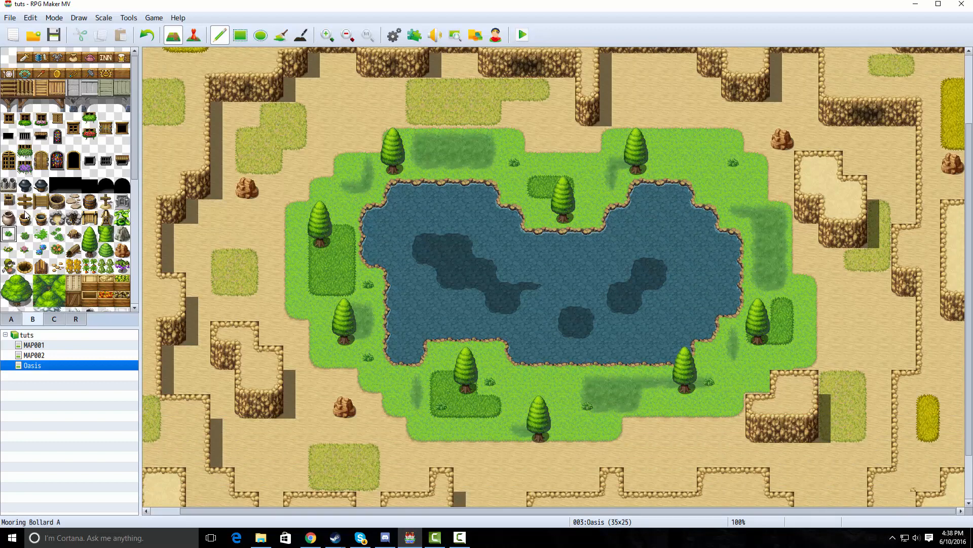
- Scatter the three larger grass variants, including Grass D, around the grass ring among the conifers and bush patches
click(24, 240)
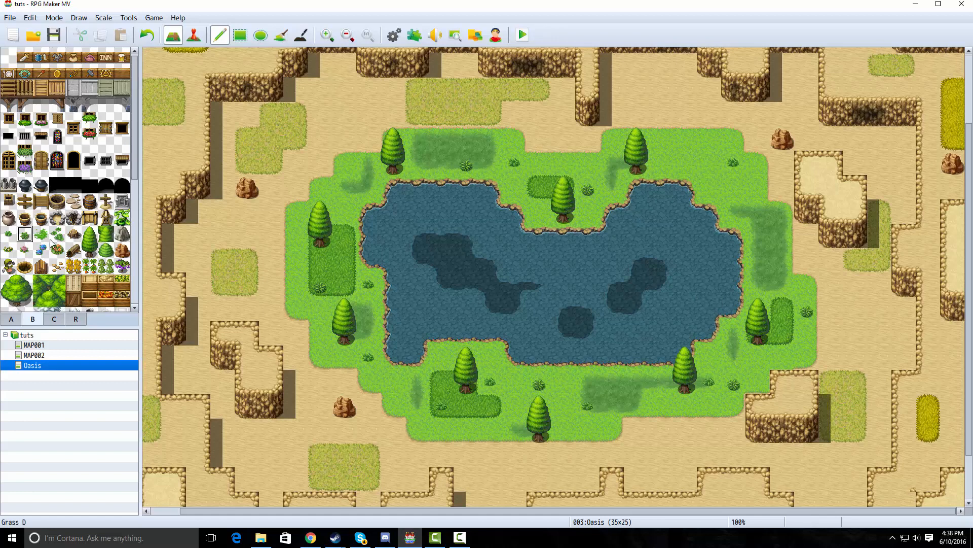
click(43, 236)
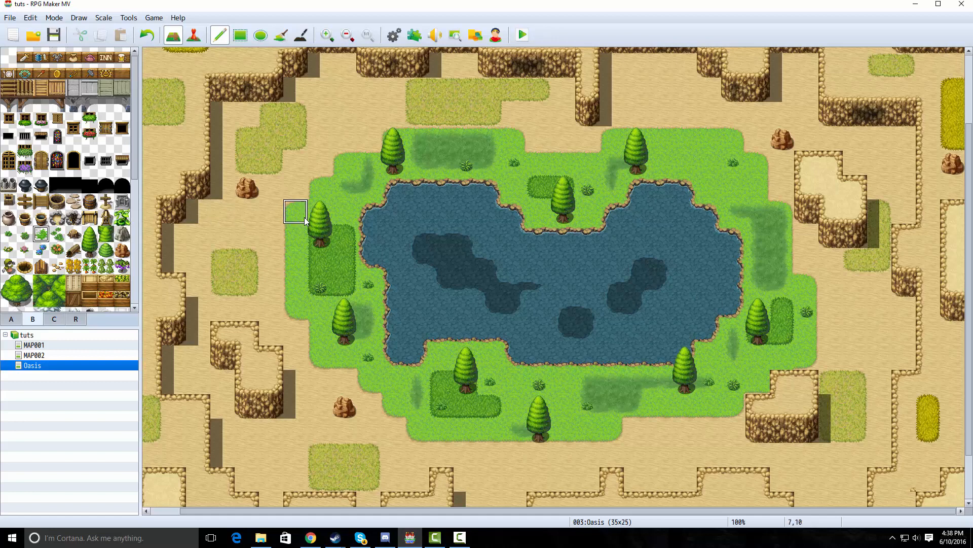
click(296, 260)
click(562, 163)
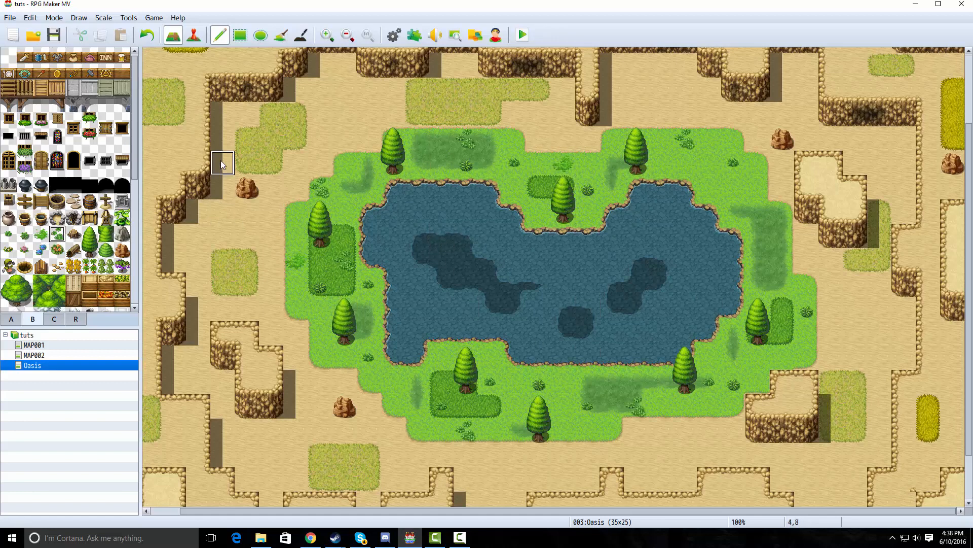
- Place Palm Tree tiles along the outer edge of the grass ring: west, southwest, southeast, and several across the northwest, north and northeast
scroll(424, 244, left, 2)
scroll(422, 243, down, 3)
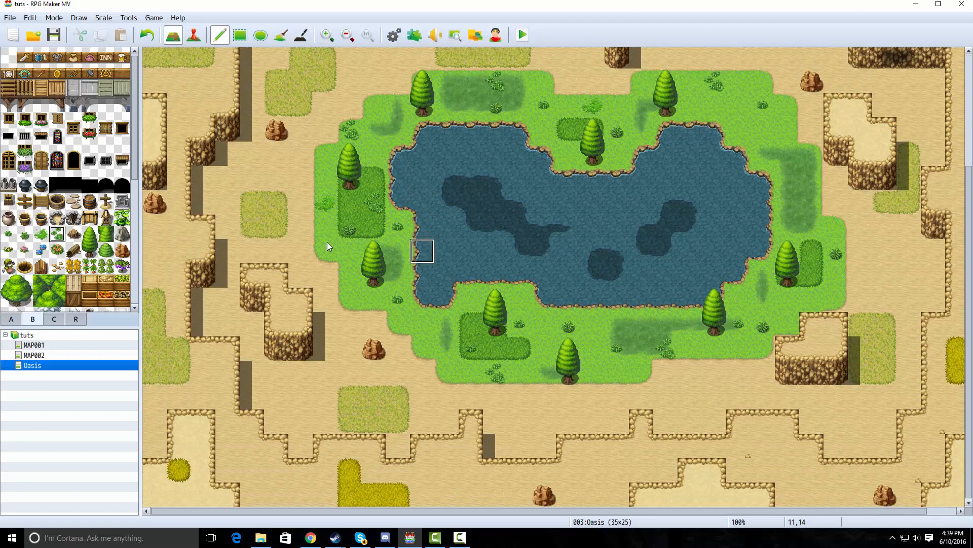
scroll(65, 235, down, 1)
scroll(64, 234, down, 6)
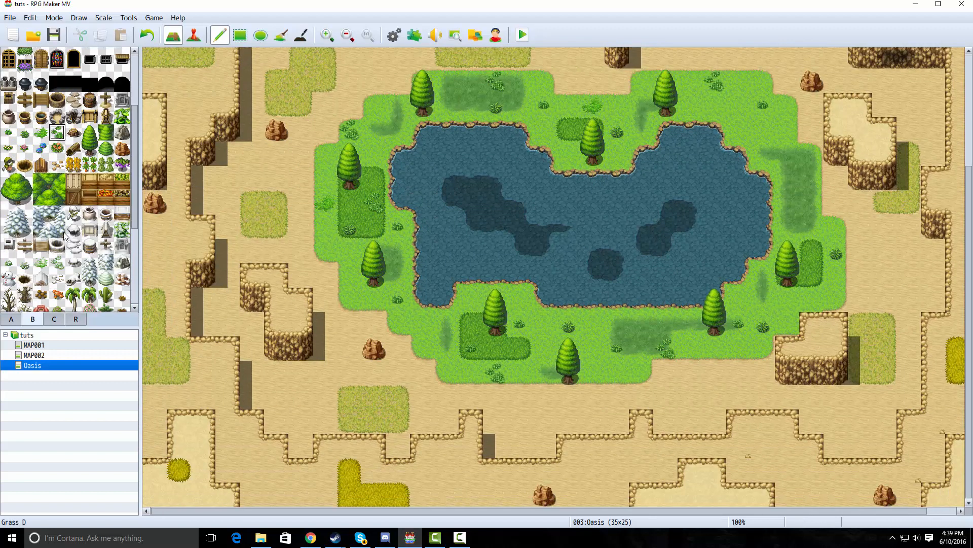
scroll(65, 234, up, 1)
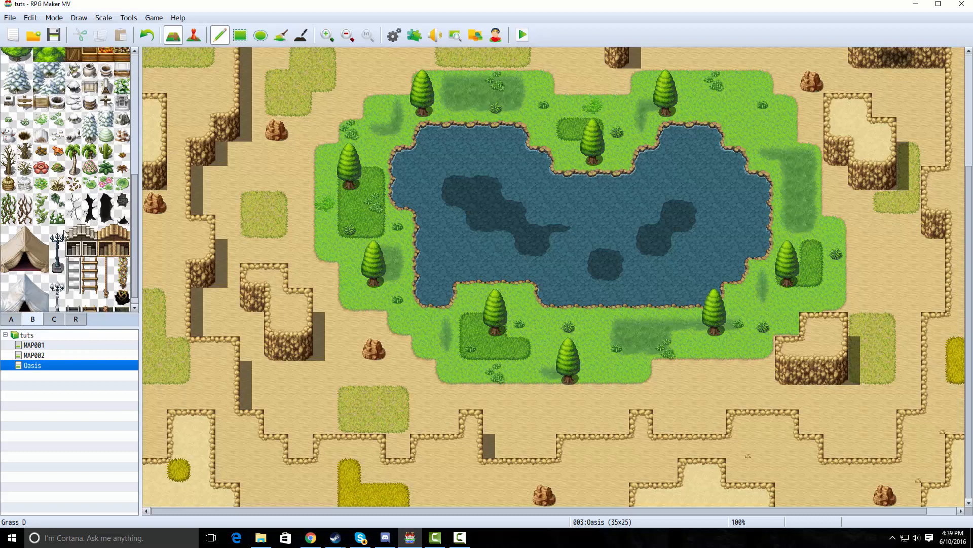
drag(74, 168, 74, 152)
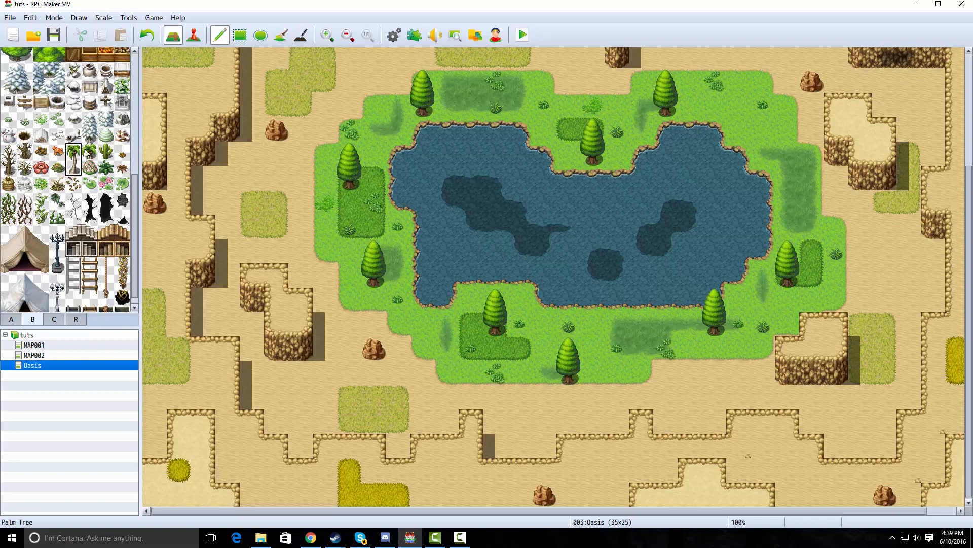
click(325, 249)
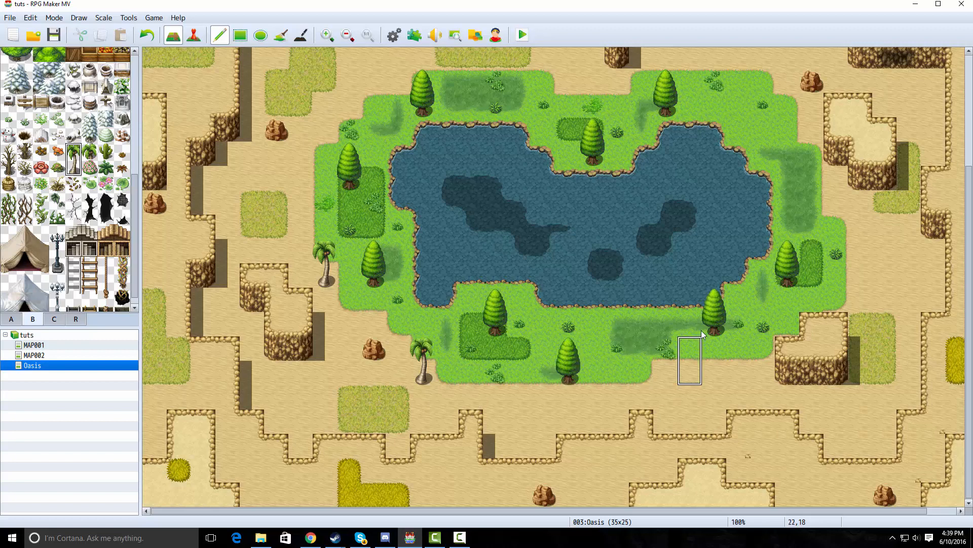
click(688, 322)
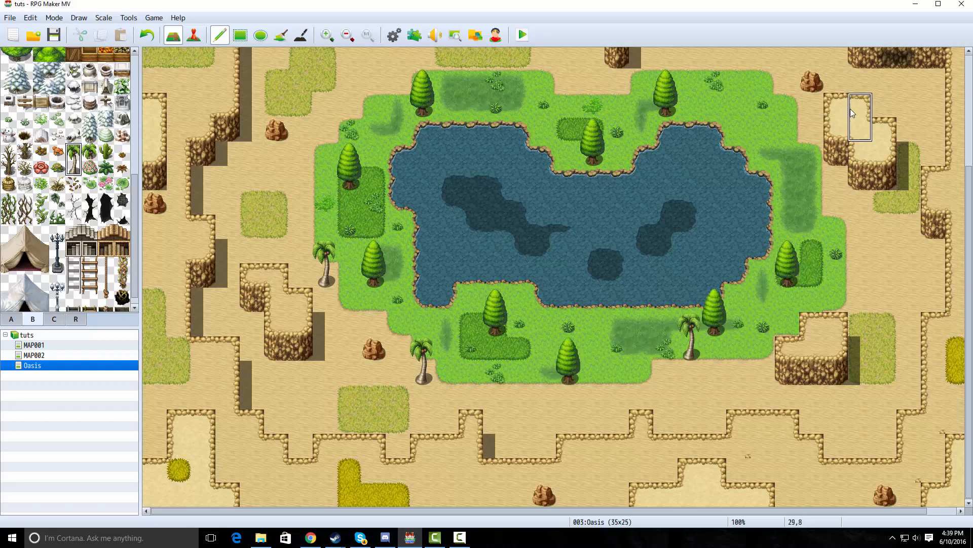
scroll(852, 112, up, 3)
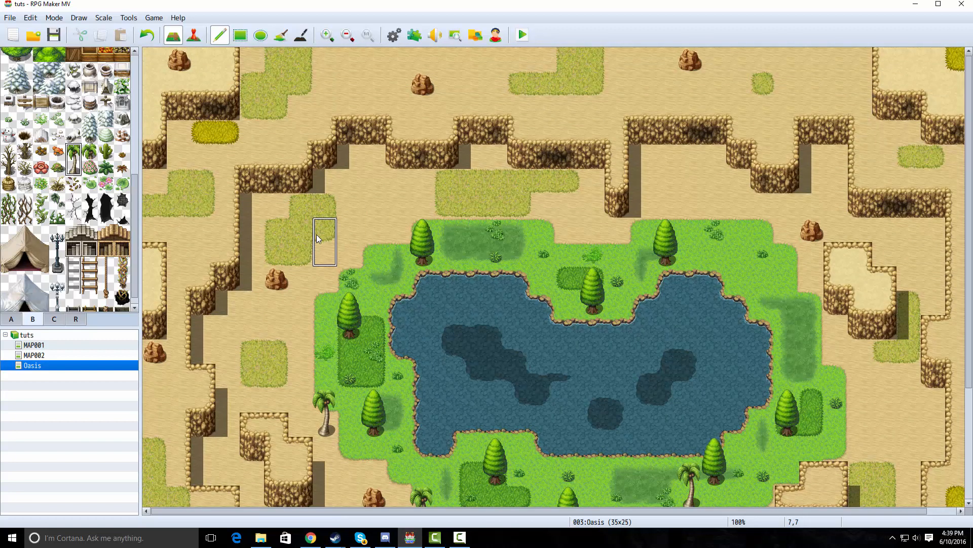
click(318, 253)
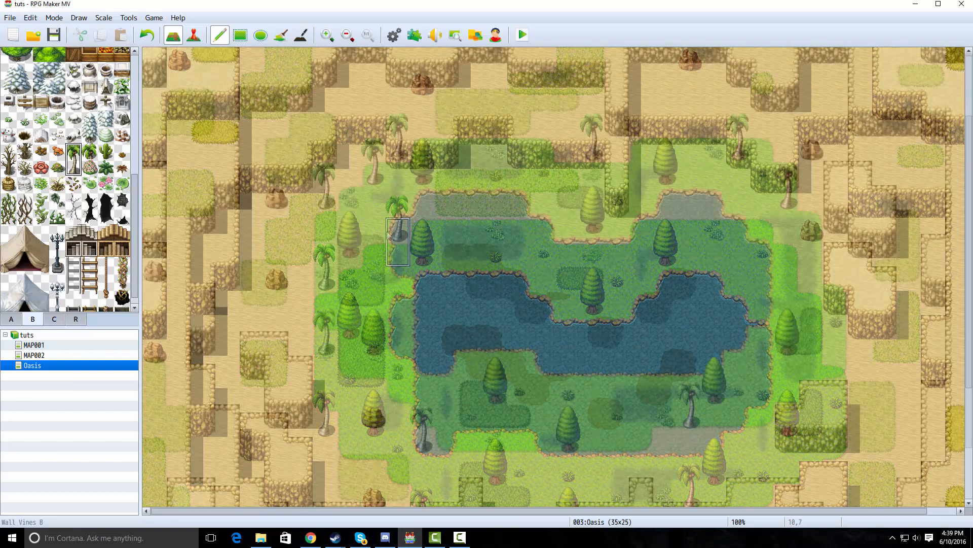
- Place the Crops A tile on the grass ring west, north and south of the pond
scroll(54, 219, up, 5)
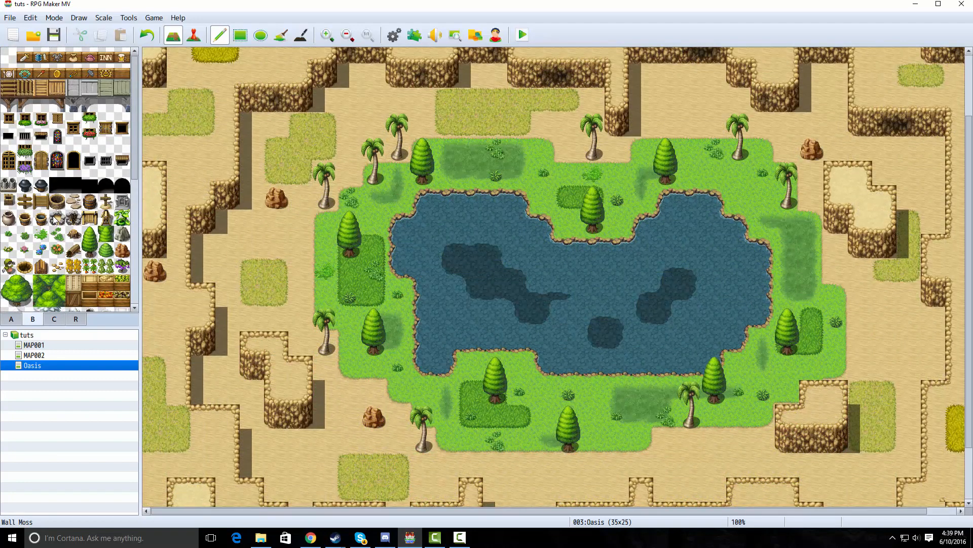
scroll(54, 220, down, 5)
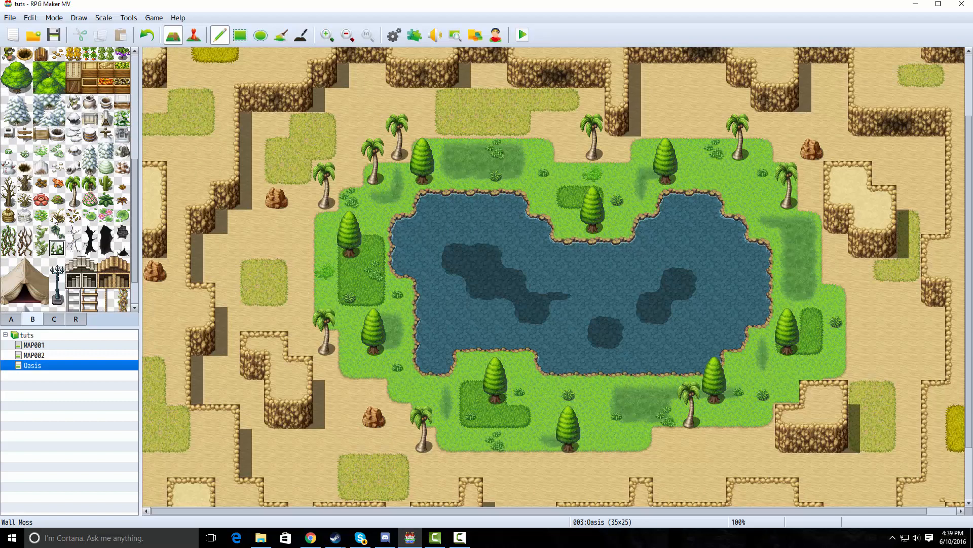
scroll(55, 219, up, 3)
click(58, 141)
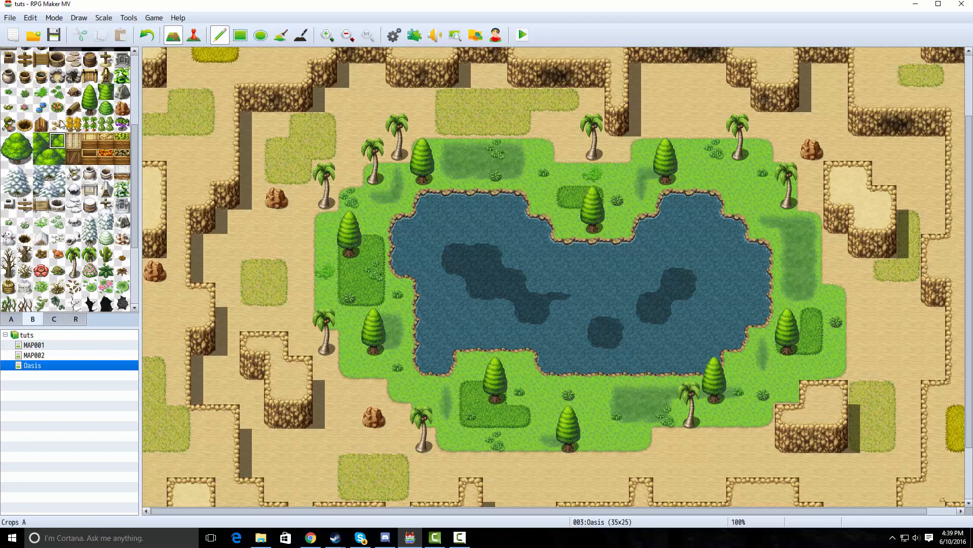
click(59, 124)
click(380, 300)
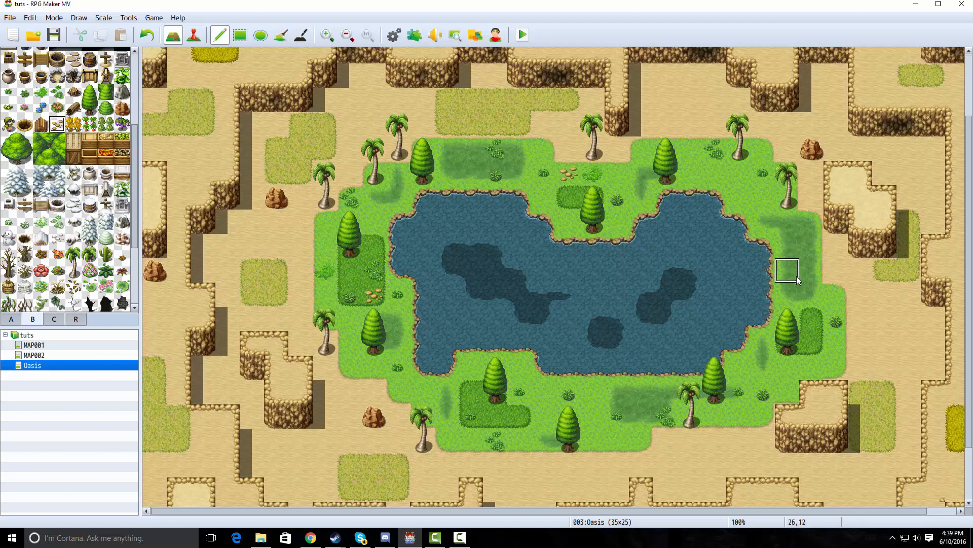
click(612, 446)
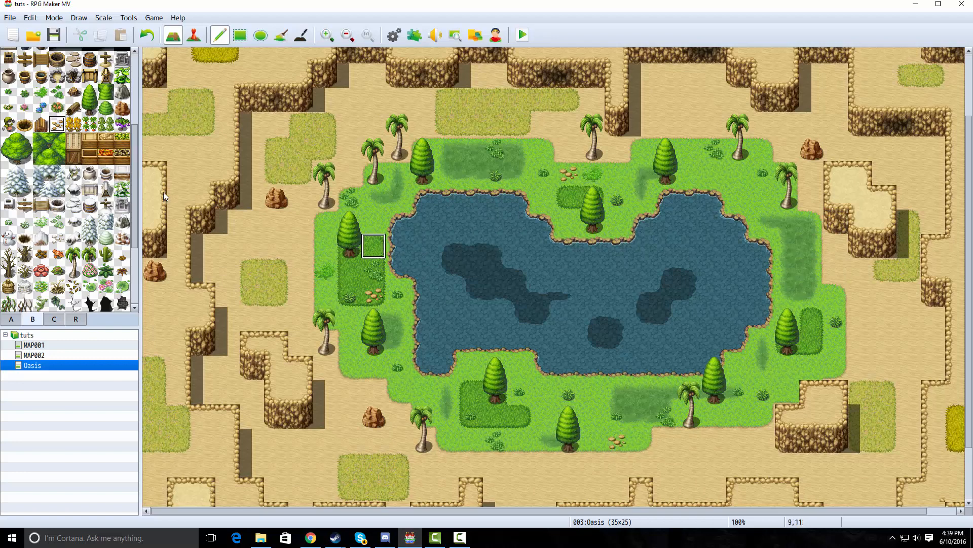
- Decorate the cliff faces with wall foliage: one vine tile on the northern spur and a second variant on the southeast cliff block
click(41, 237)
scroll(42, 234, down, 4)
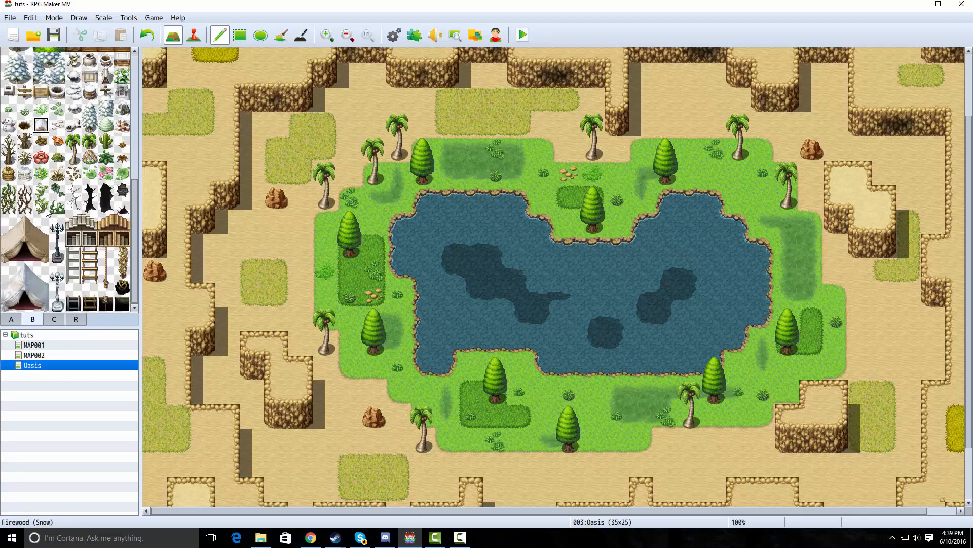
click(57, 189)
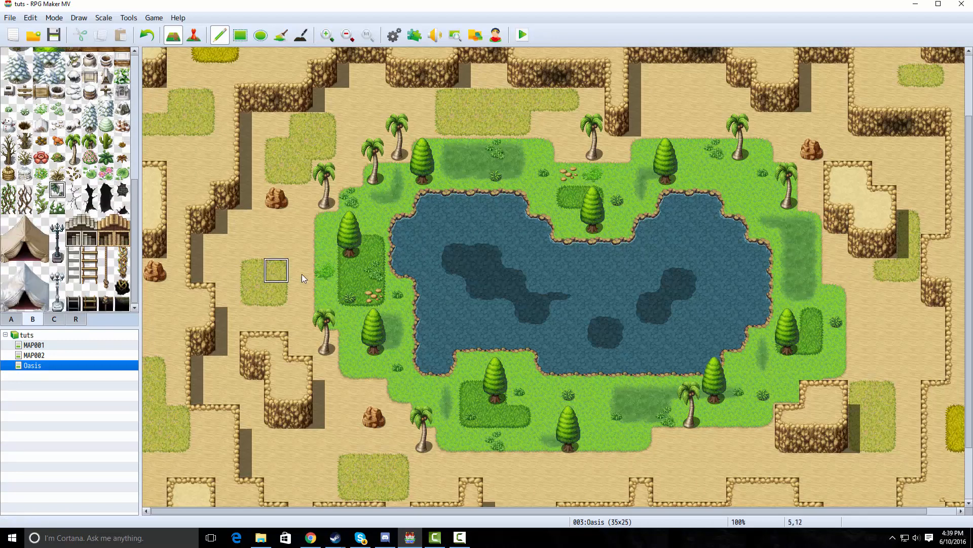
click(620, 121)
scroll(637, 195, up, 3)
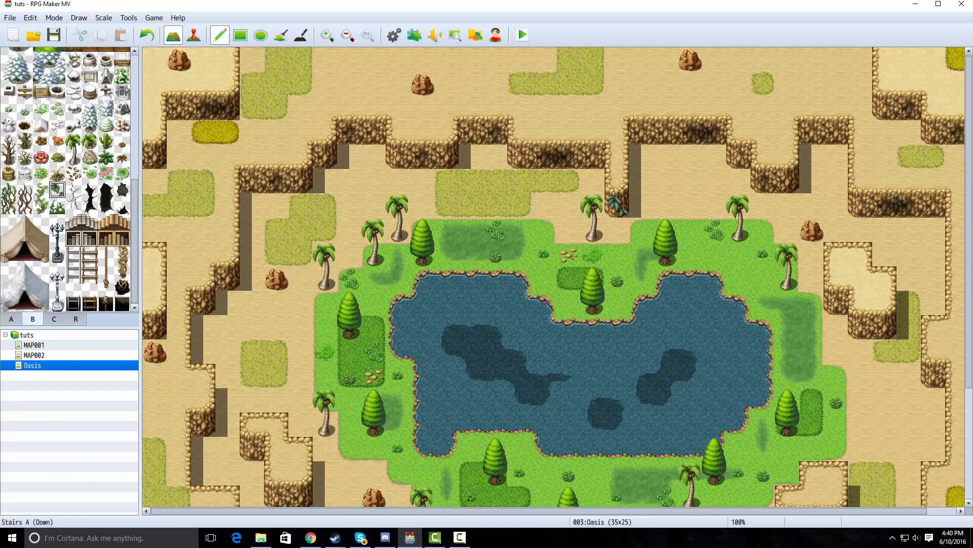
click(58, 208)
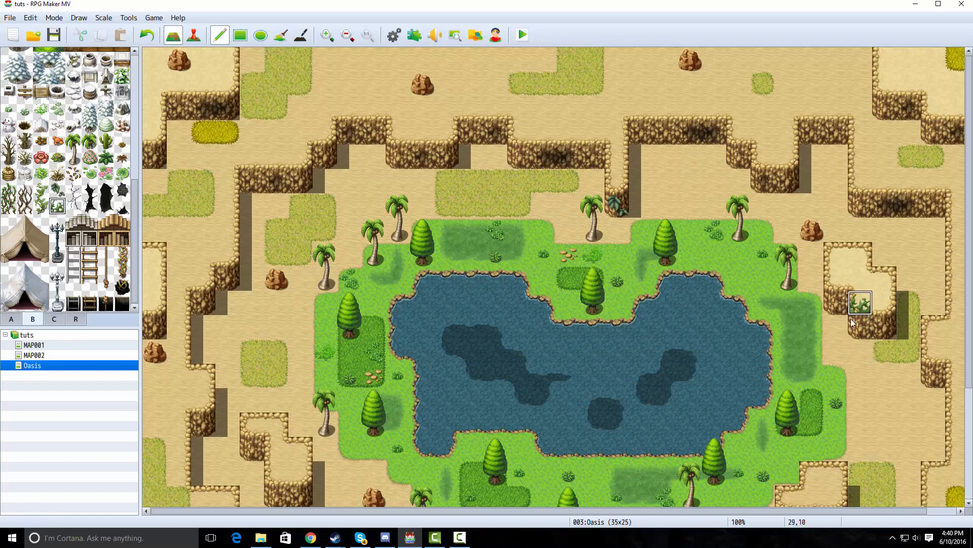
key(ctrl+z)
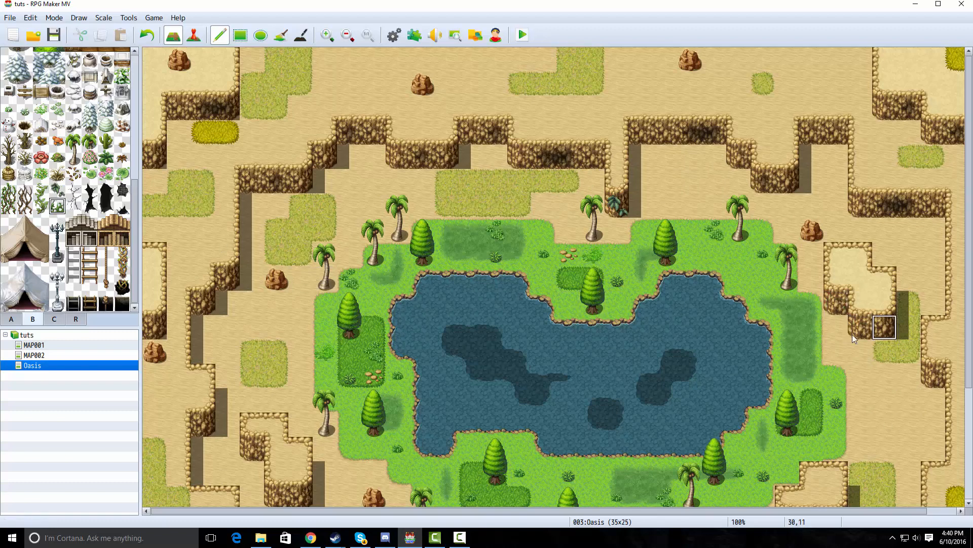
scroll(507, 228, down, 3)
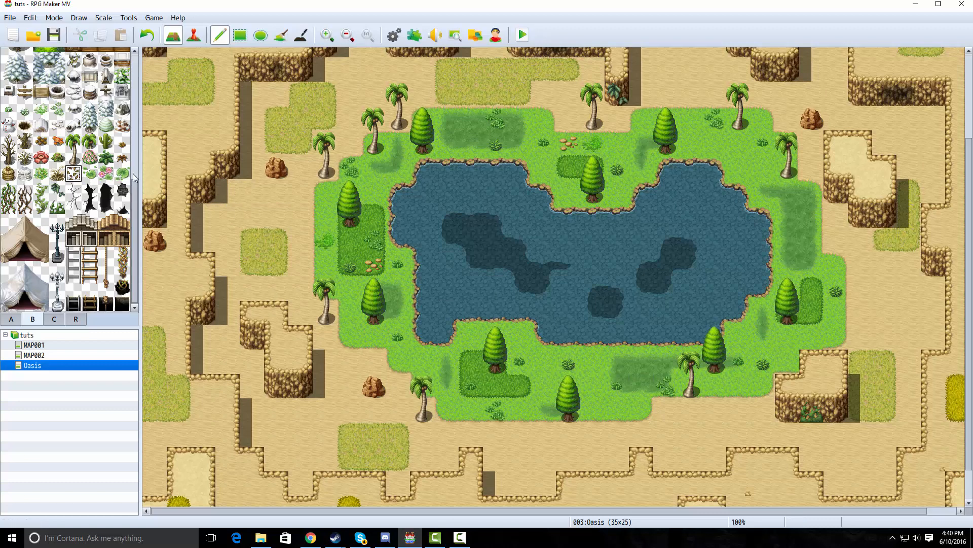
- Add three water plants to the pond: lily pads in the southwest and southeast, and pink water lilies near the north-centre
click(90, 174)
click(470, 288)
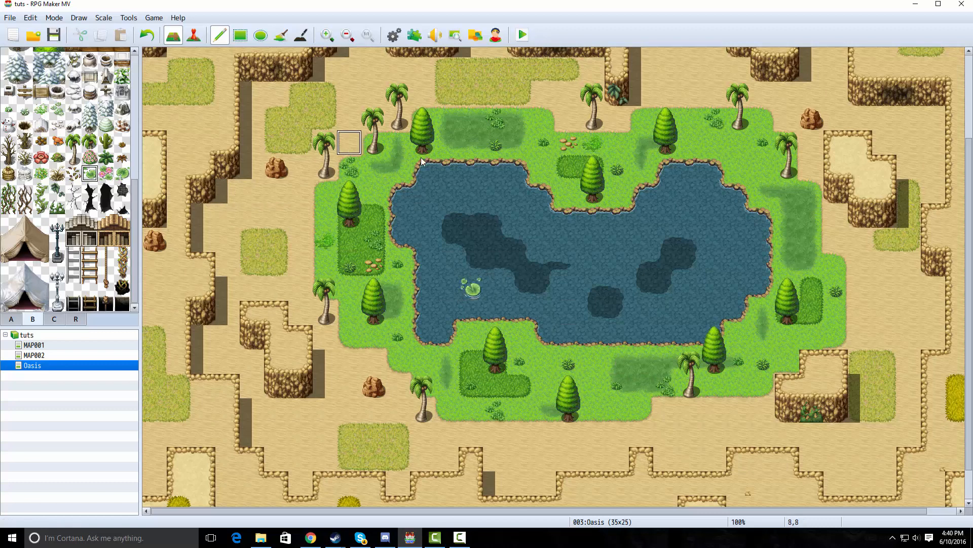
click(106, 173)
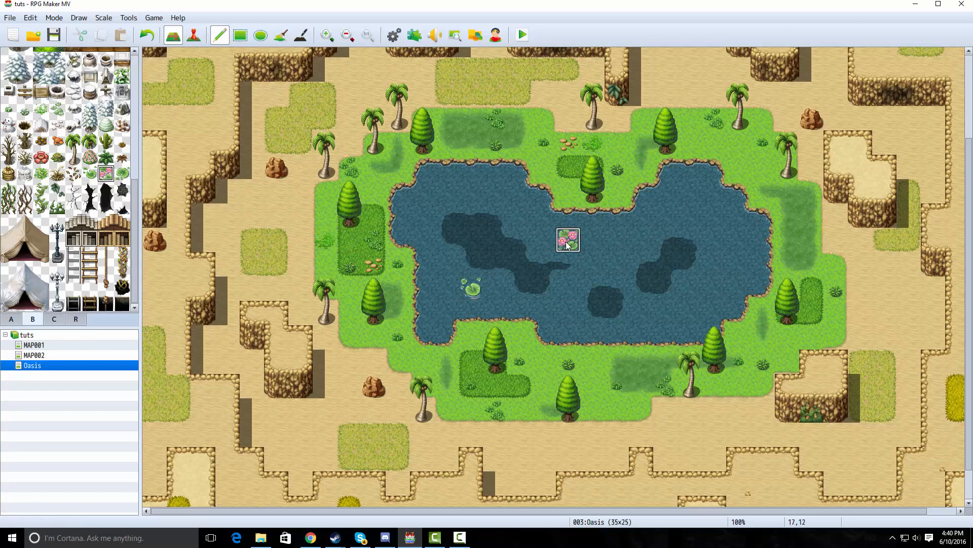
click(122, 174)
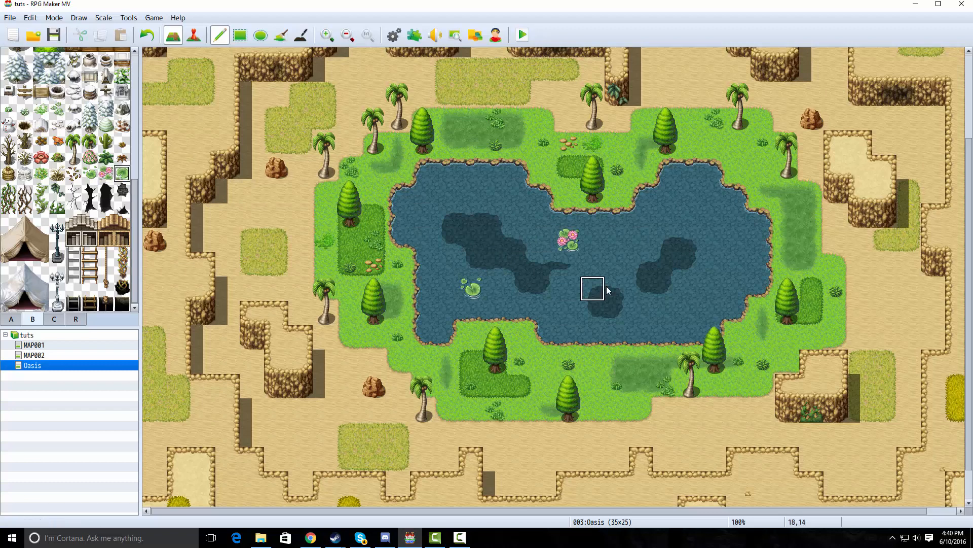
click(716, 289)
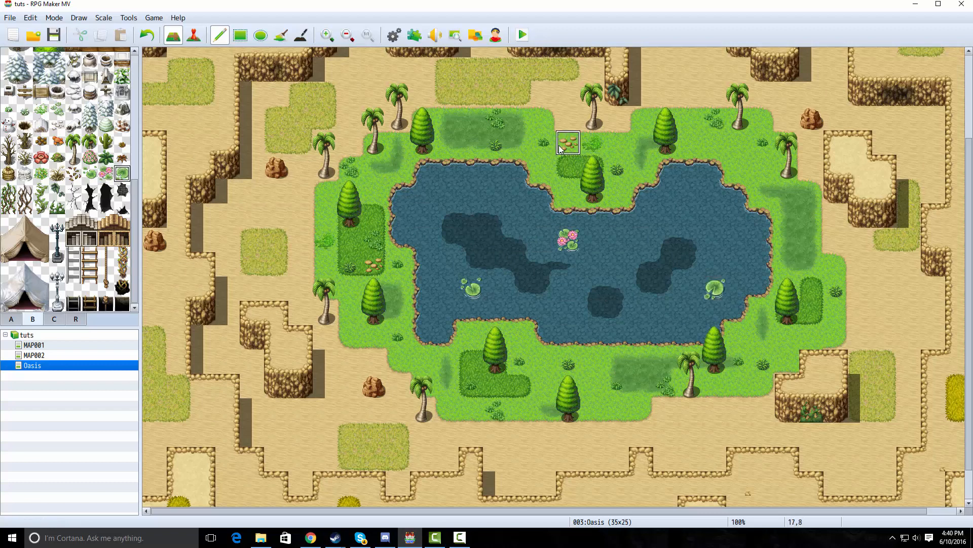
- Scatter withered brown plants and small dry tufts over the outer desert, including the northern plateau, the sides and the southern sand
click(122, 158)
scroll(383, 295, up, 2)
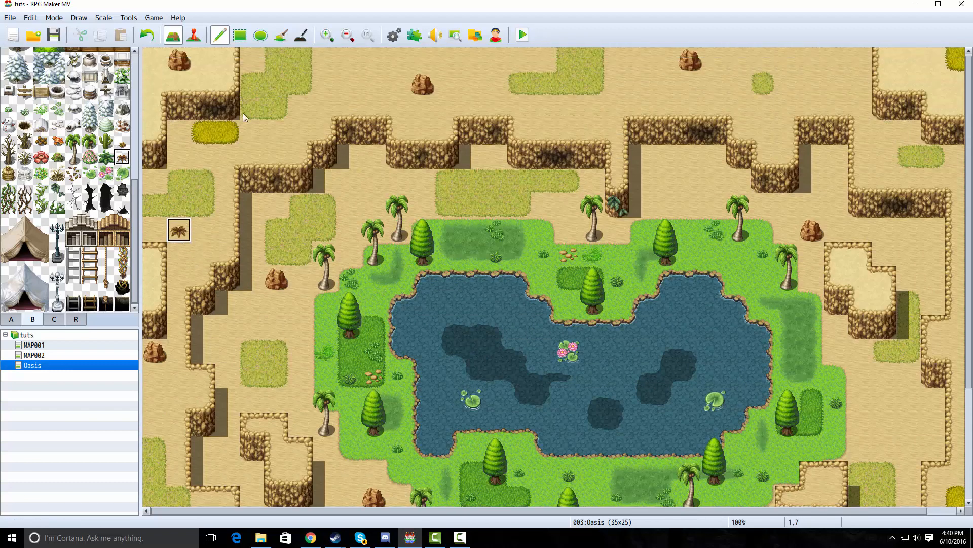
click(762, 133)
click(122, 142)
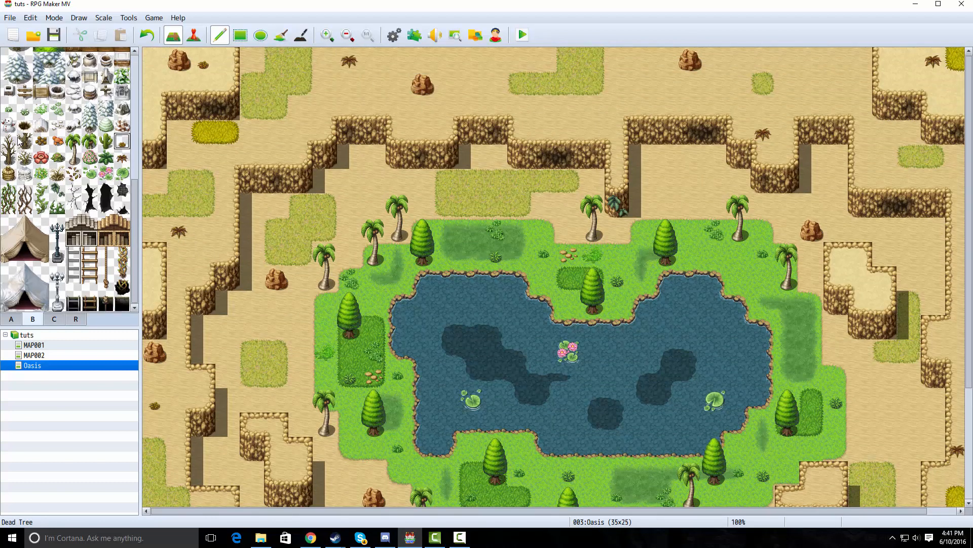
- Scatter two-tile-high Dead Tree tiles and tall dry grass clumps over the desert and plateaus around the oasis
drag(9, 159, 9, 141)
click(183, 120)
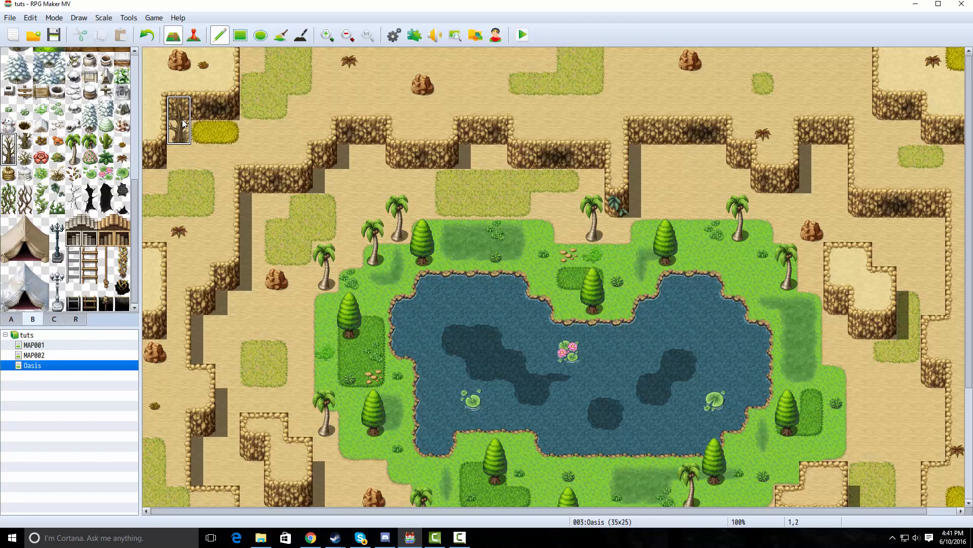
click(155, 264)
scroll(267, 376, down, 3)
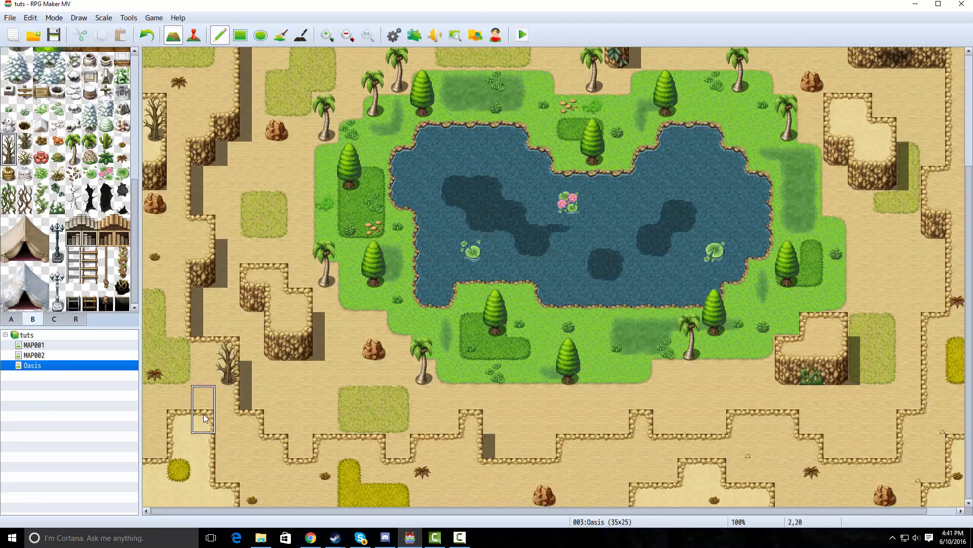
click(154, 459)
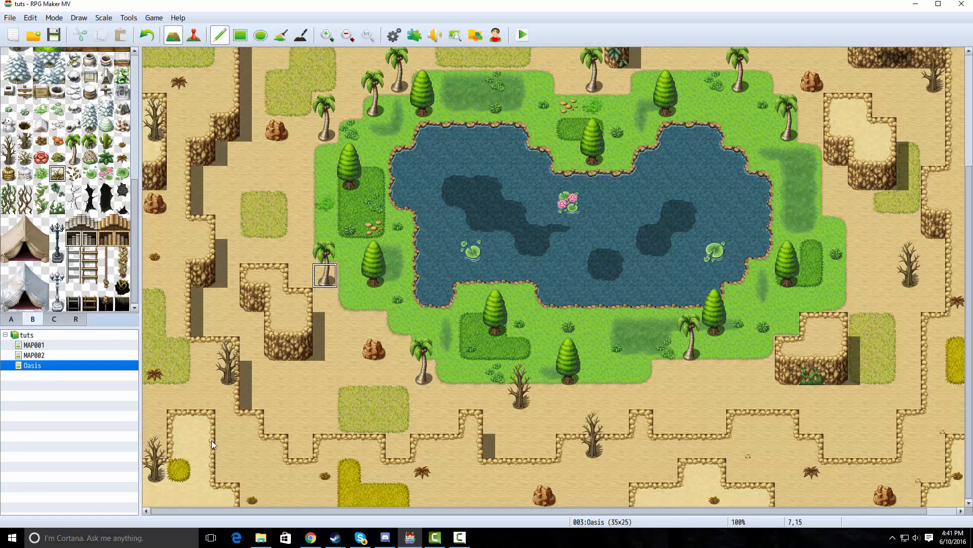
click(179, 495)
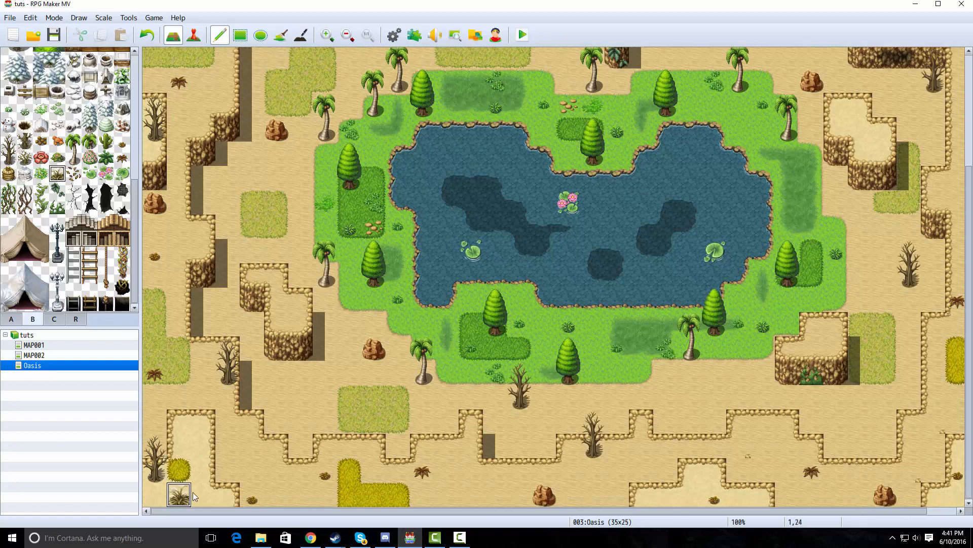
scroll(729, 502, up, 3)
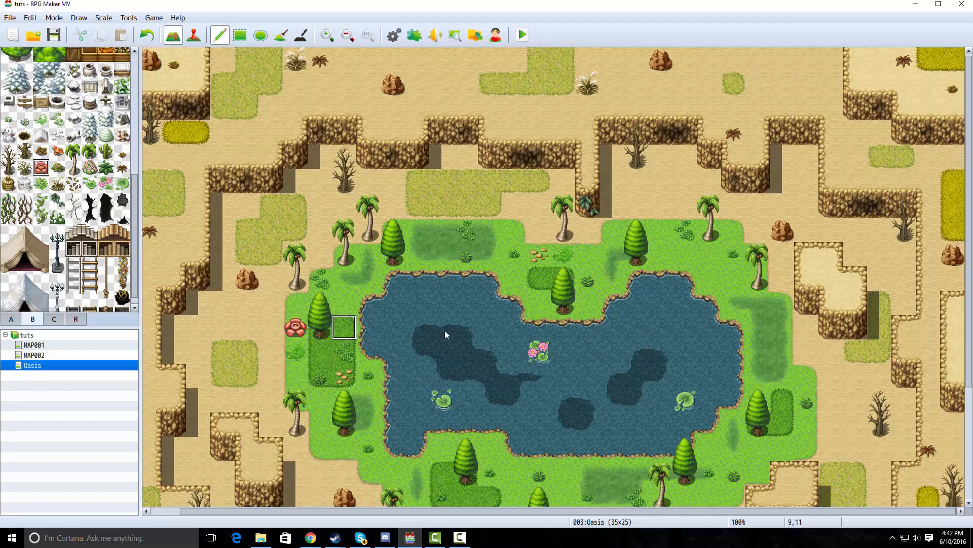
- Place large red flowers on the west and south grass, and dark green ferns north, northeast and southeast of the pond
scroll(609, 398, down, 3)
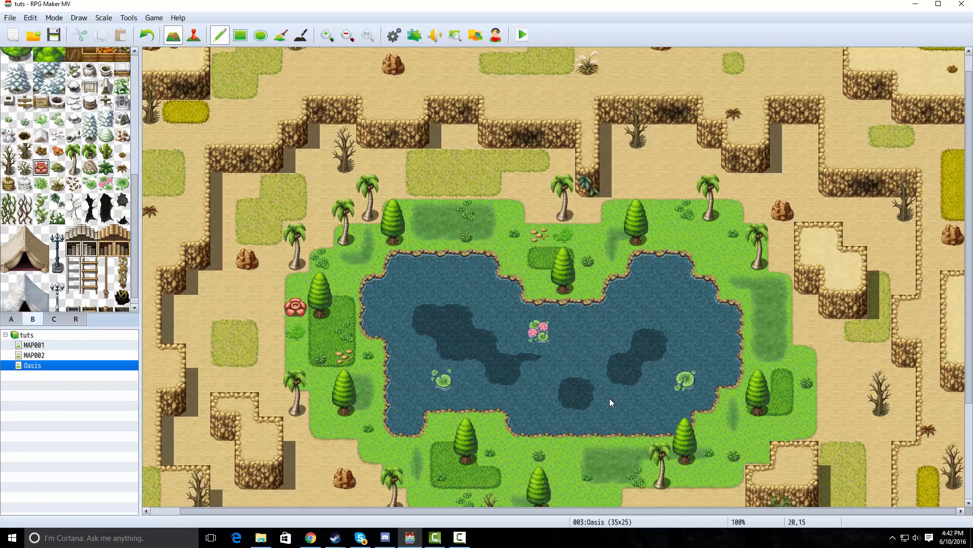
click(562, 392)
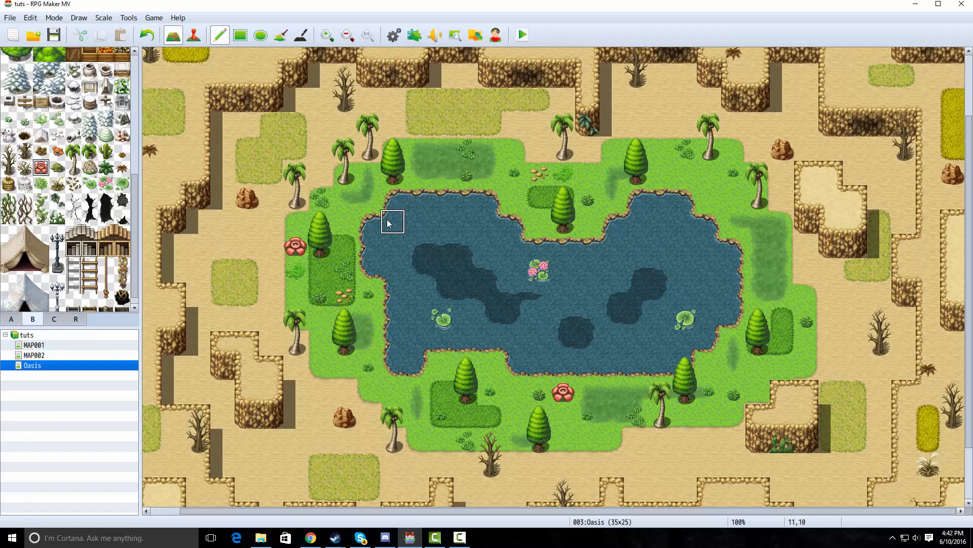
scroll(387, 219, up, 3)
scroll(387, 219, left, 1)
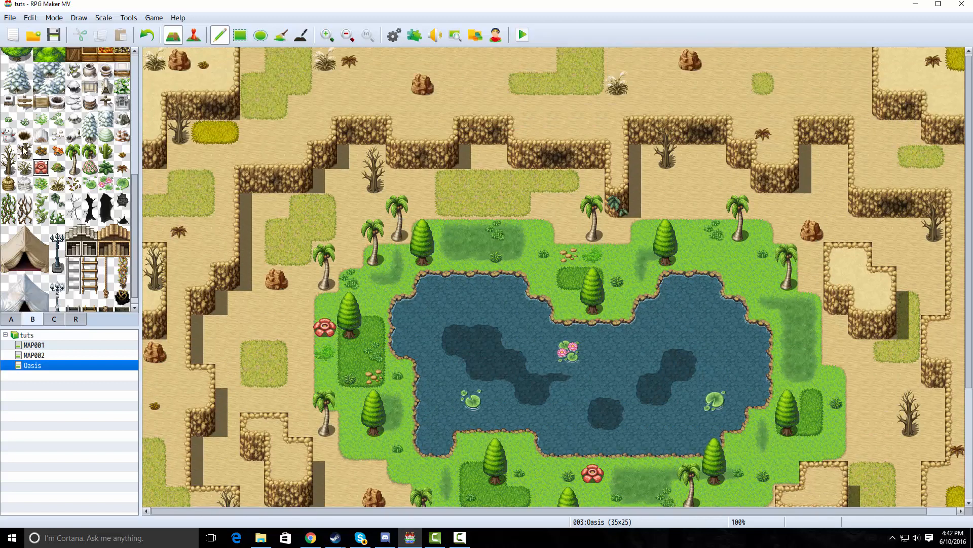
click(106, 167)
click(544, 279)
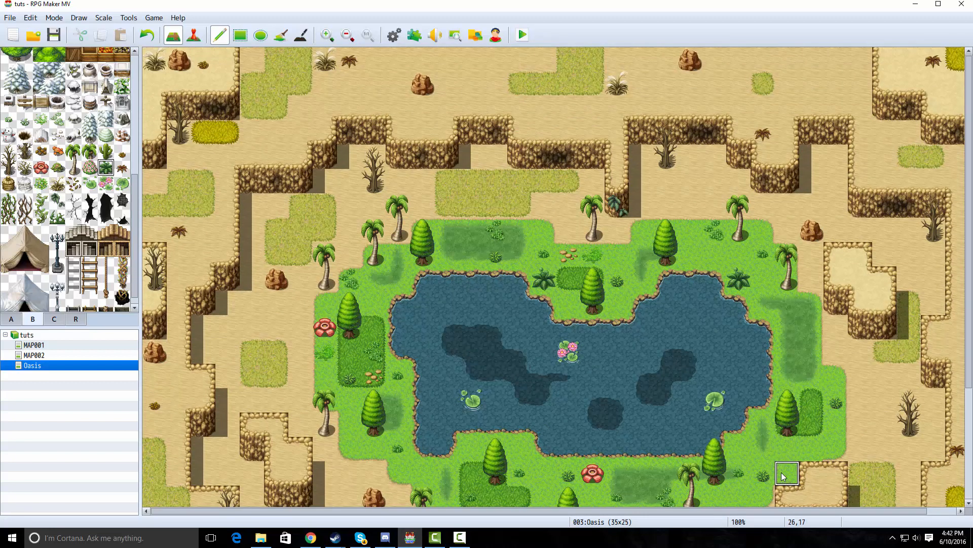
scroll(603, 325, down, 3)
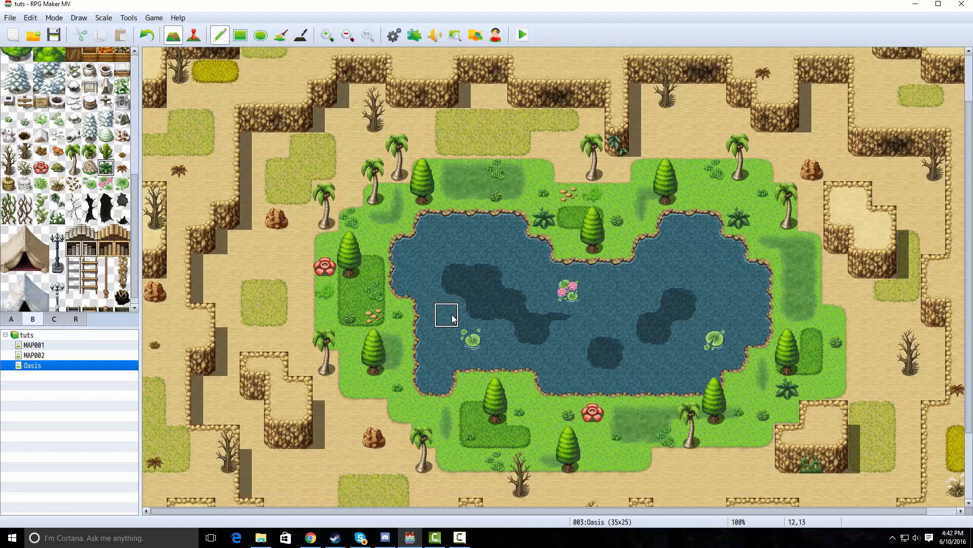
scroll(434, 436, down, 3)
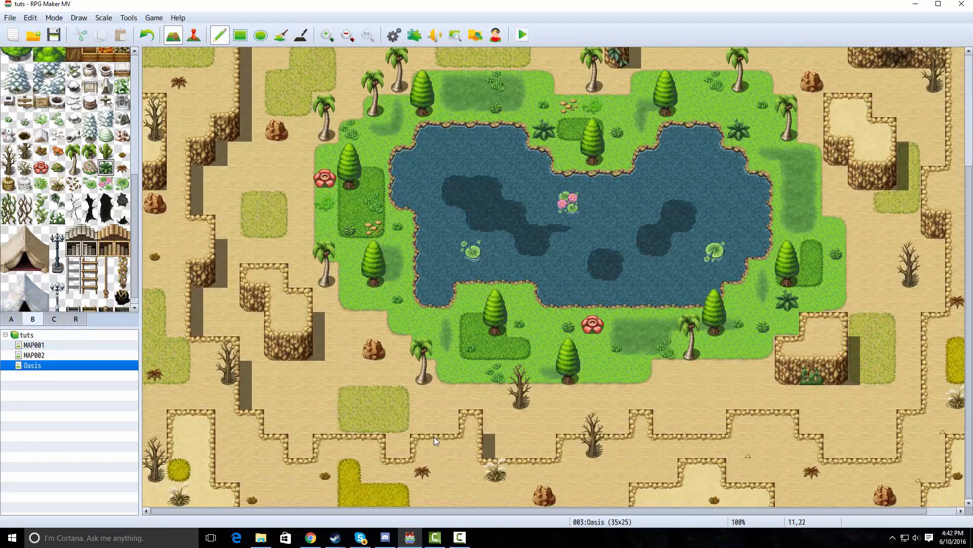
- Draw a straight cliff wall six tiles long along the map's northern edge, using a cliff tile sampled from the map
scroll(434, 436, up, 5)
right_click(425, 428)
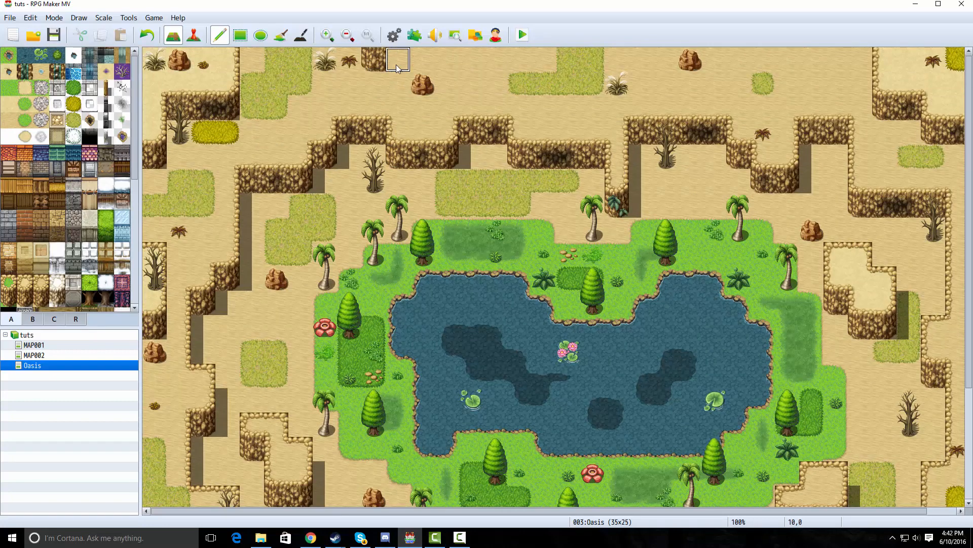
drag(396, 65, 459, 62)
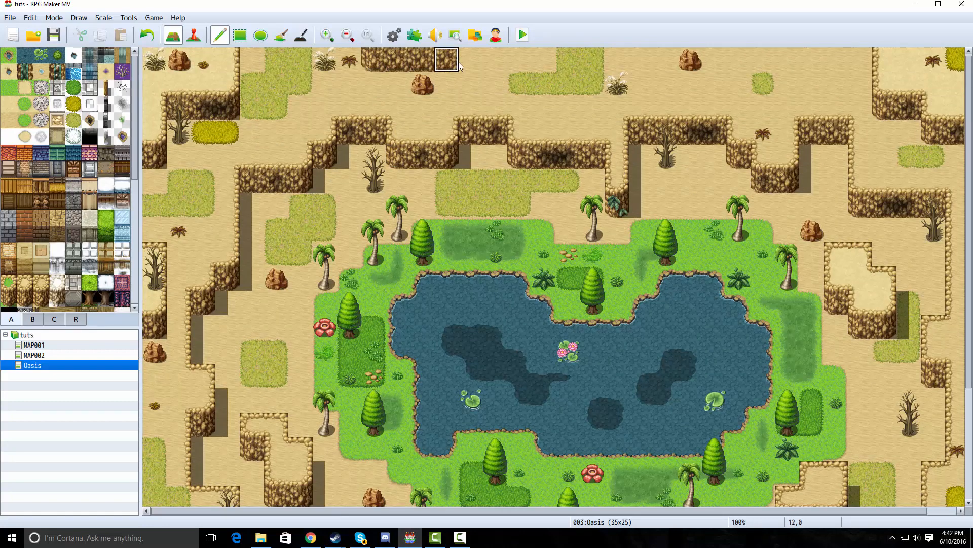
click(497, 59)
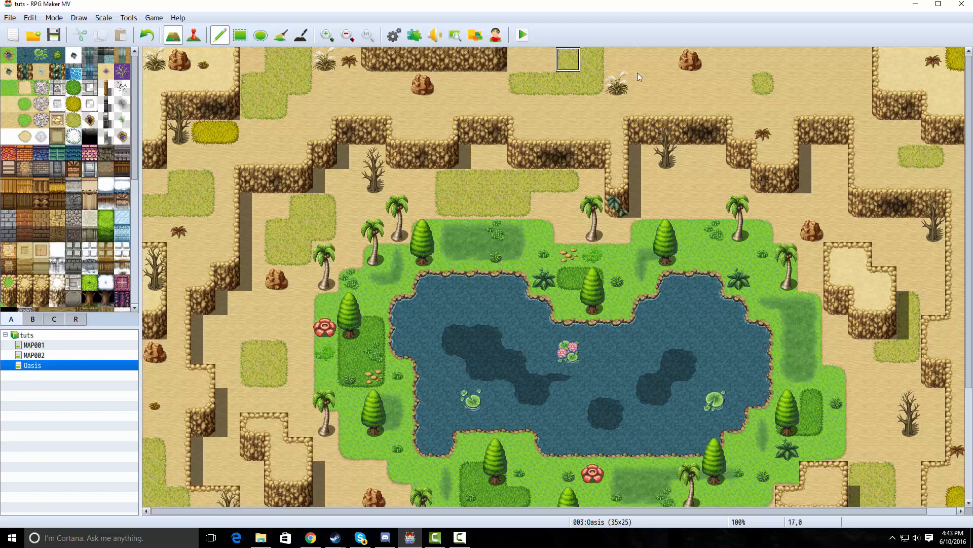
- Add a stepped cliff beside the northern plateau's central rock and a separate cliff block farther east on the northern edge
drag(650, 63, 659, 79)
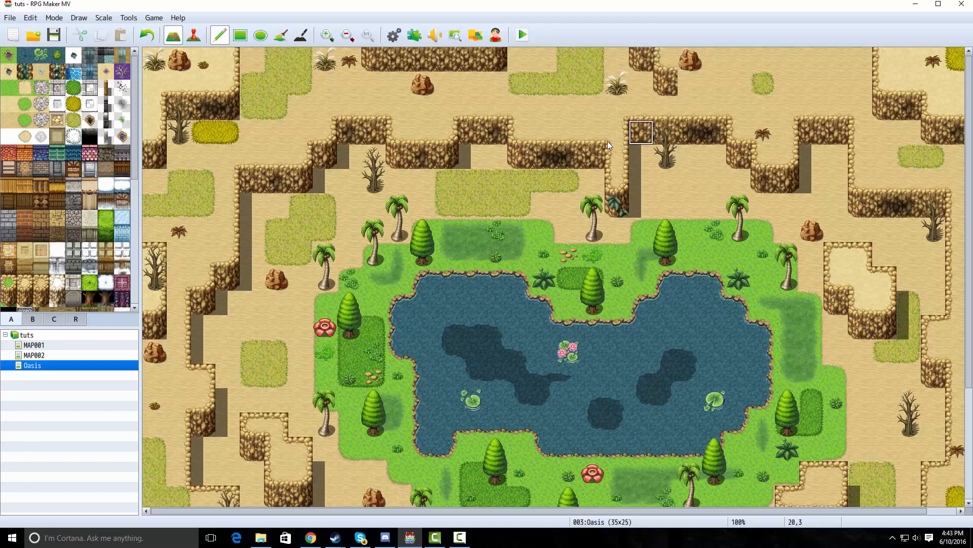
click(672, 94)
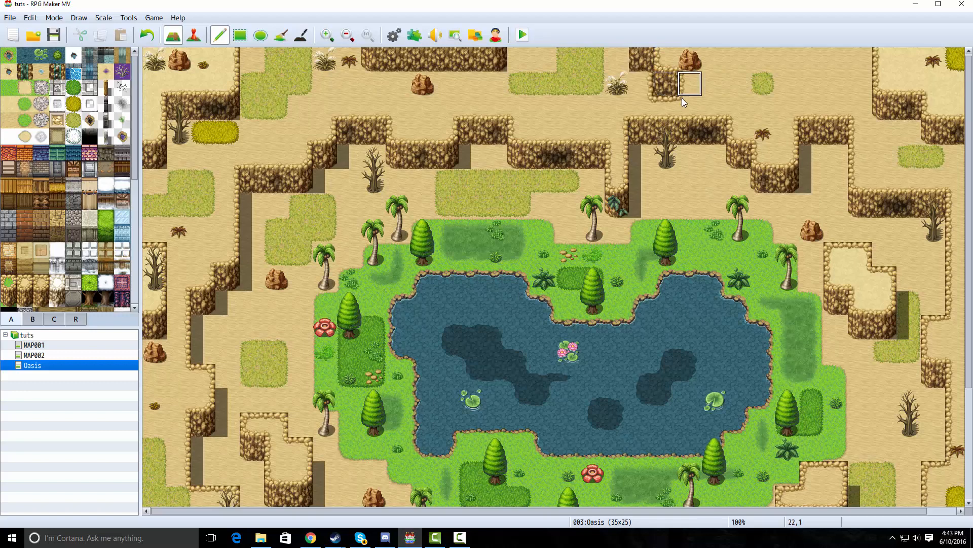
click(619, 189)
scroll(602, 114, right, 1)
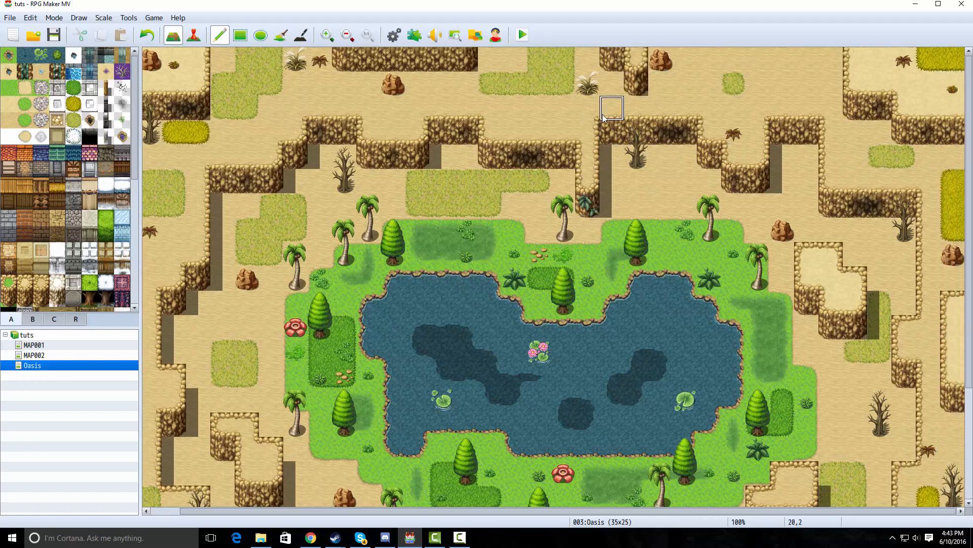
scroll(602, 114, left, 1)
scroll(604, 118, right, 1)
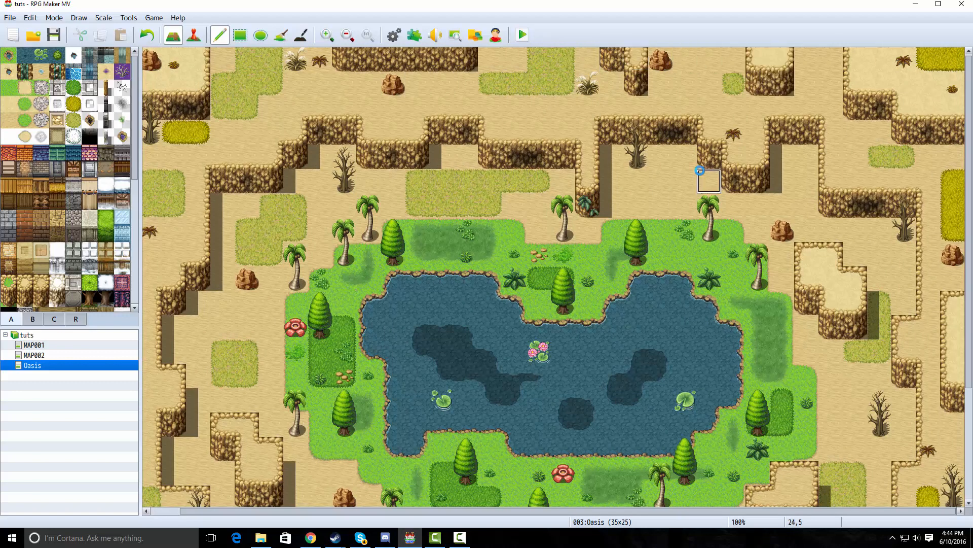
- Place green cactus tiles beside the dead tree northwest of the pond, on the northwestern grass patch, and near the southwestern cliff edge
scroll(700, 171, down, 3)
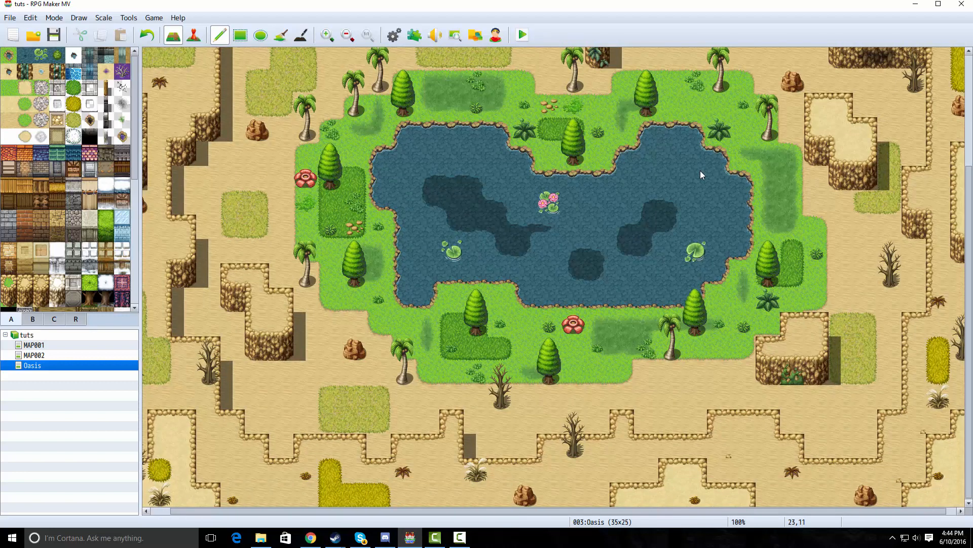
scroll(700, 171, left, 1)
scroll(701, 170, up, 4)
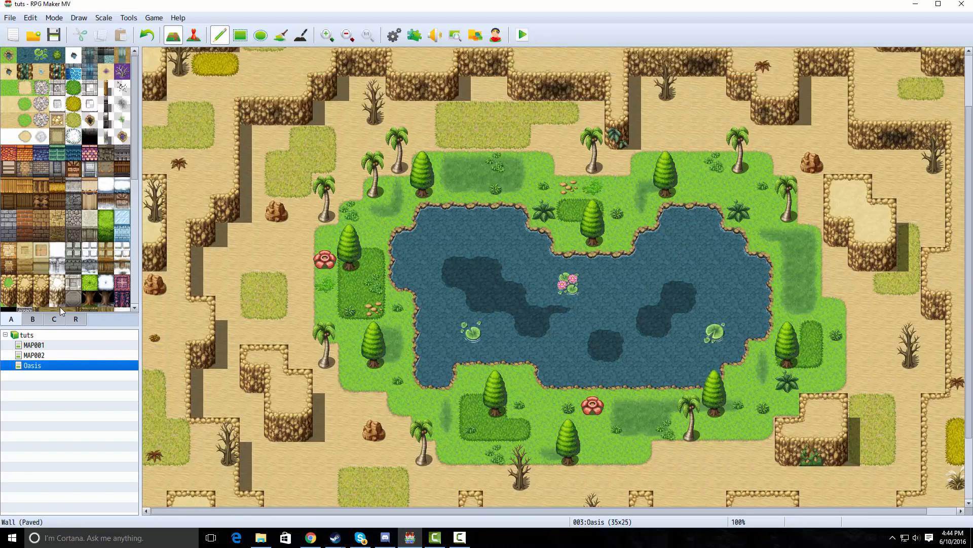
click(33, 318)
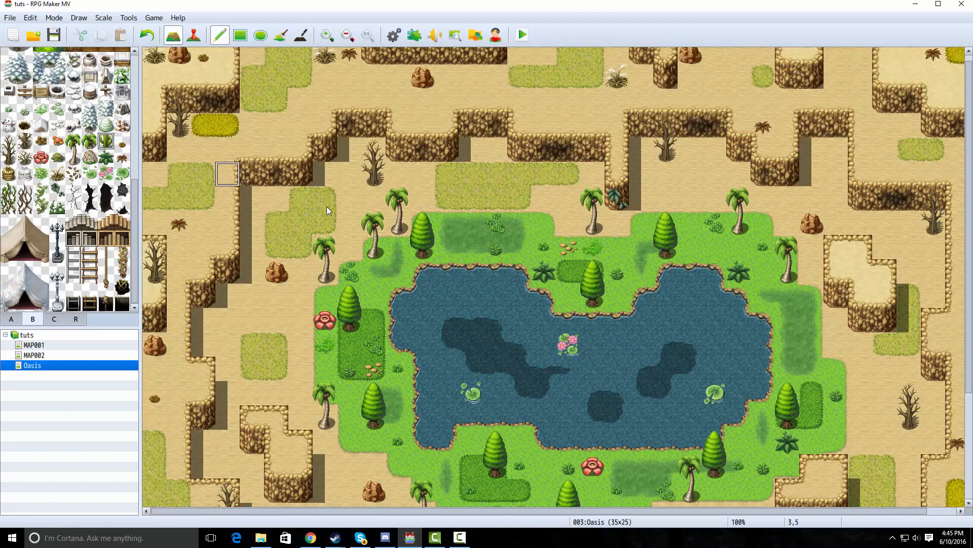
click(355, 184)
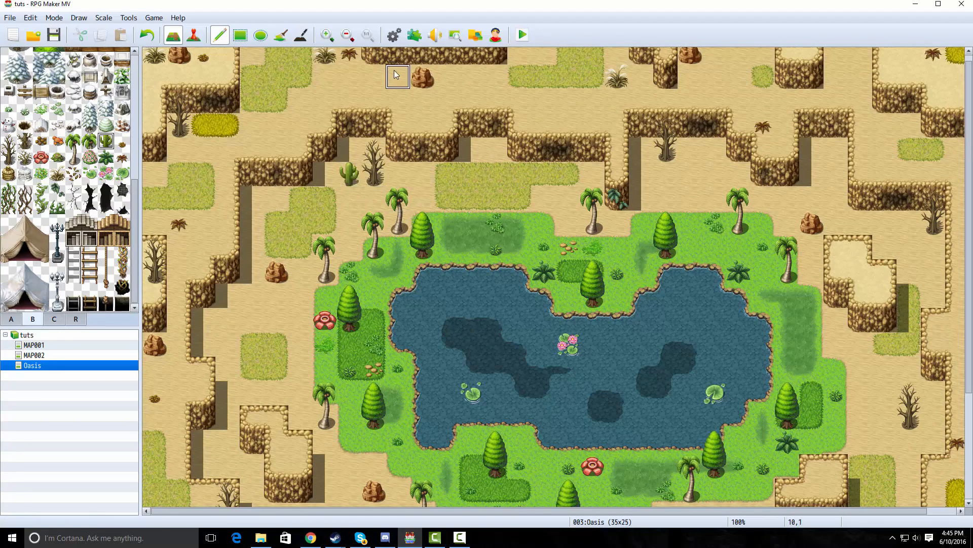
scroll(283, 167, down, 6)
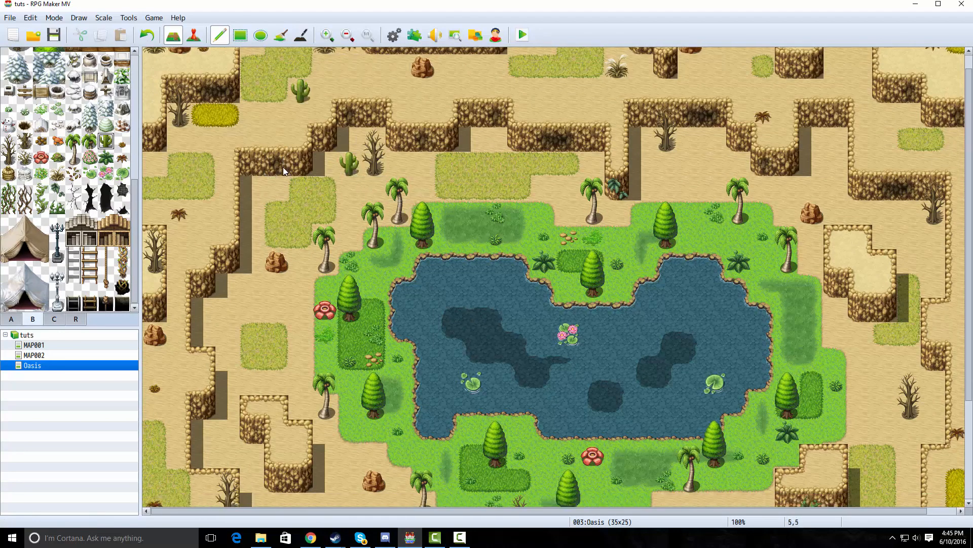
click(245, 451)
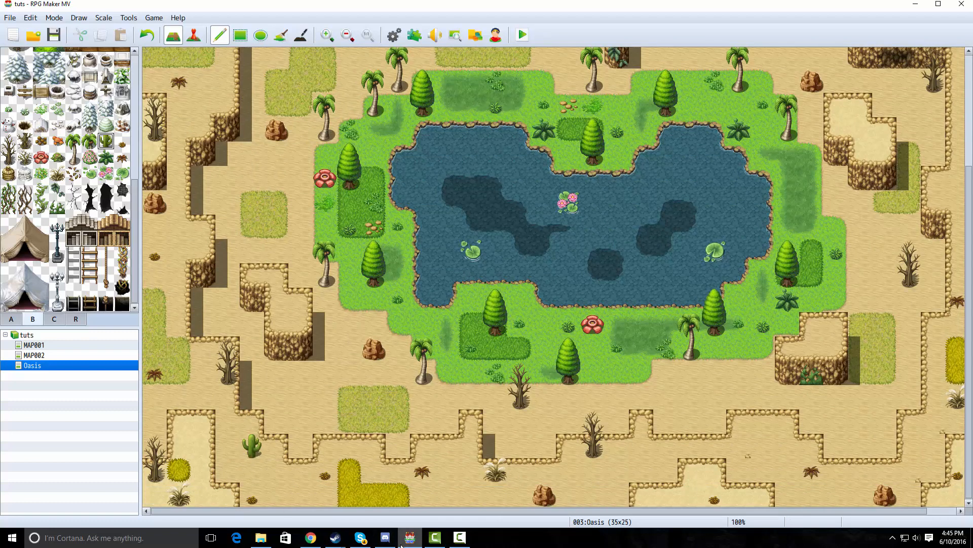
- Scatter more cactus tiles along the southern desert, on and below the northeastern plateau, and near the map's western edge
shift+scroll(762, 467, right, 1)
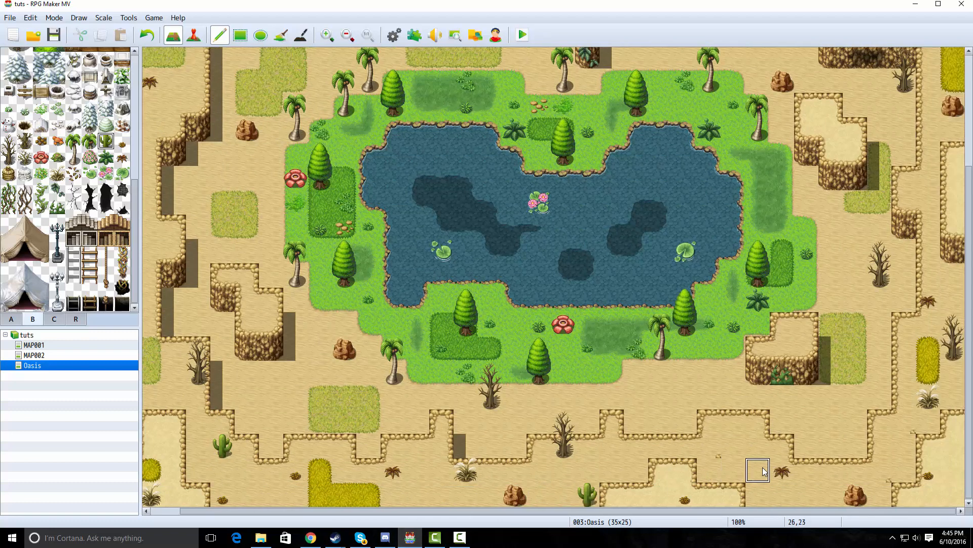
scroll(855, 336, up, 6)
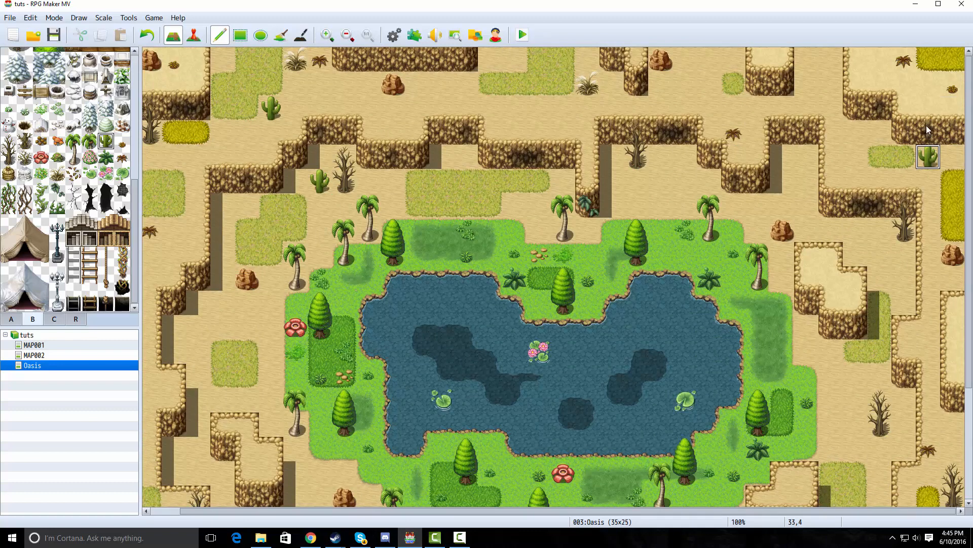
click(880, 59)
shift+scroll(653, 90, left, 1)
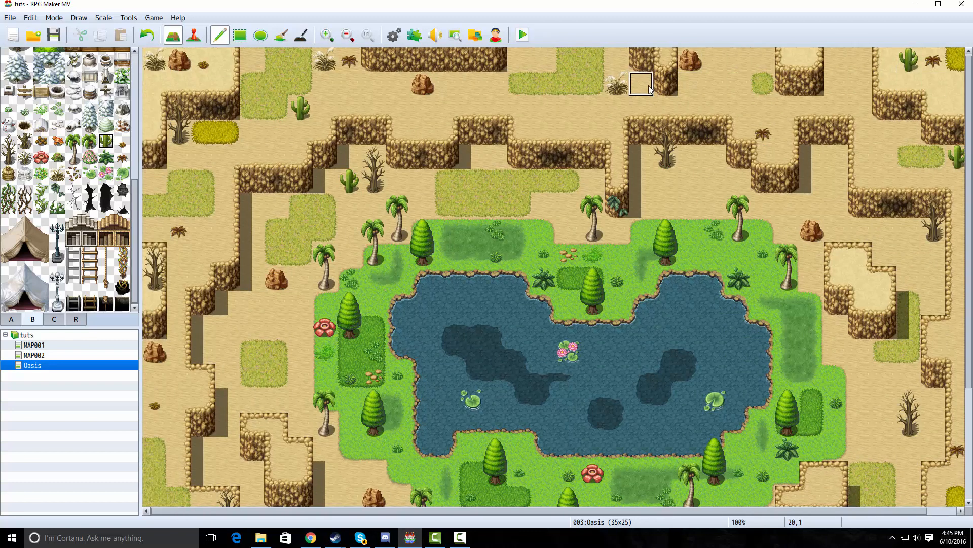
scroll(561, 244, down, 5)
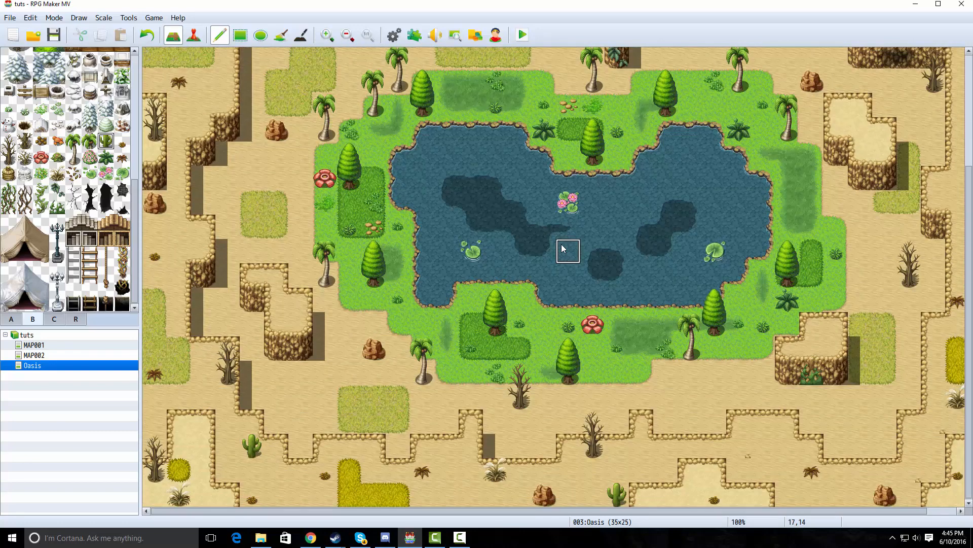
scroll(561, 244, up, 2)
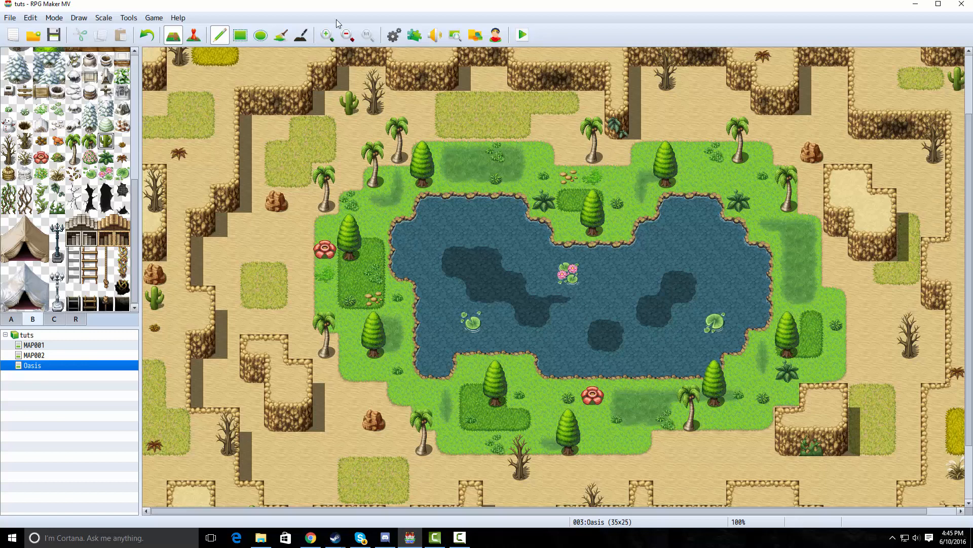
- Set the player's starting position on the grass west of the pond and start a playtest
click(194, 34)
right_click(373, 224)
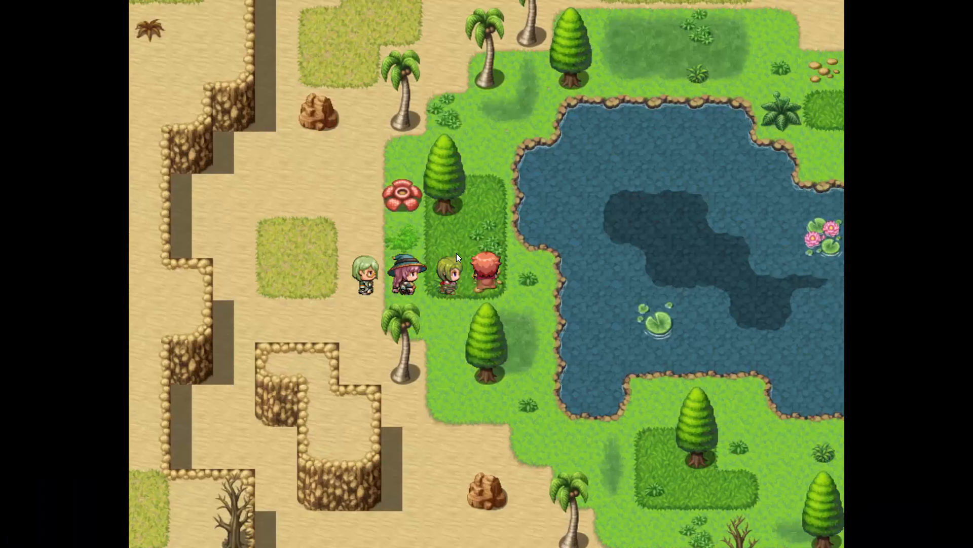
- Walk the party north from the start position, past the palm trees northwest of the pond
key(Left)
key(Up)
key(Up)
key(Up)
key(Up)
key(Up)
key(Up)
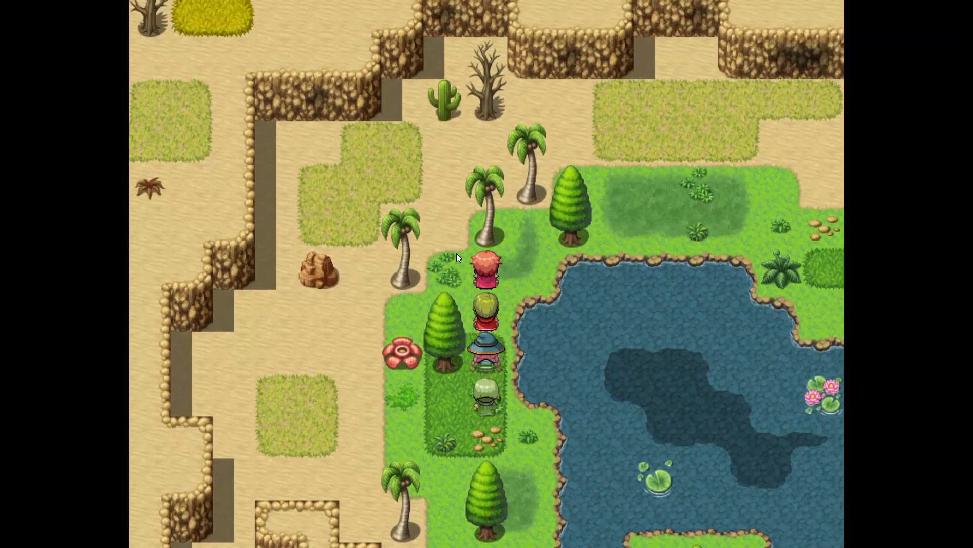
key(Right)
key(Up)
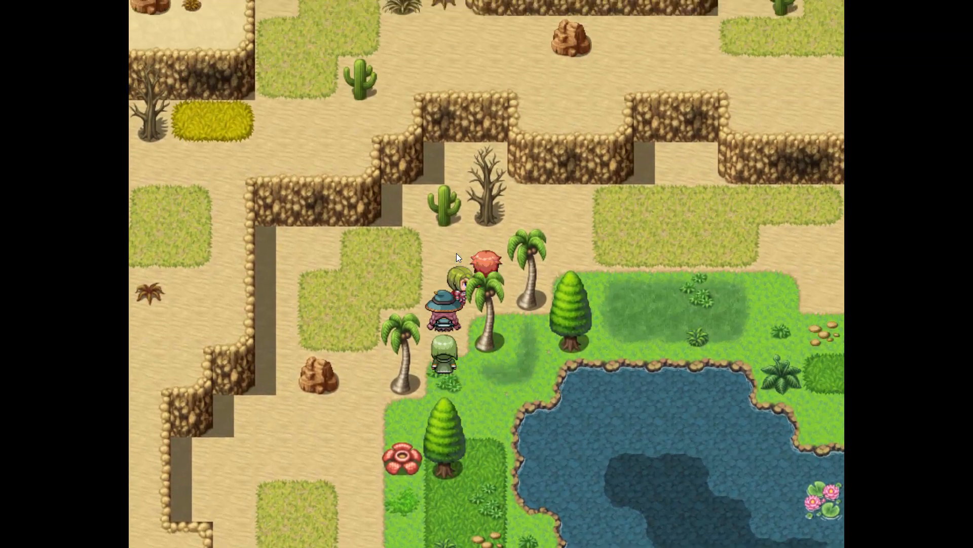
- Walk the party east along the pond's north shore as far as the pine tree on the northeastern grass
key(shift+Right)
key(shift+Right)
key(shift+Right)
key(shift+Right)
key(shift+Right)
key(shift+Right)
key(shift+Right)
key(shift+Down)
key(shift+Down)
key(shift+Right)
key(shift+Right)
key(shift+Right)
key(shift+Right)
key(shift+Right)
key(shift+Right)
key(shift+Right)
key(shift+Right)
key(shift+Right)
key(shift+Right)
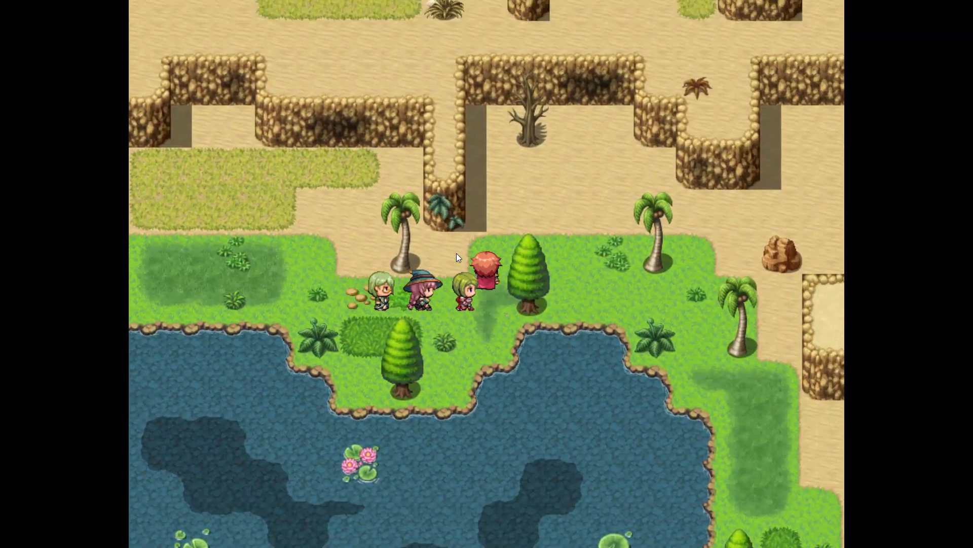
- Walk the party down the pond's east side to the small cliff block southeast of the oasis
key(shift+Down)
key(shift+Down)
key(shift+Right)
key(shift+Right)
key(shift+Down)
key(shift+Down)
key(shift+Down)
key(shift+Down)
key(shift+Down)
key(shift+Down)
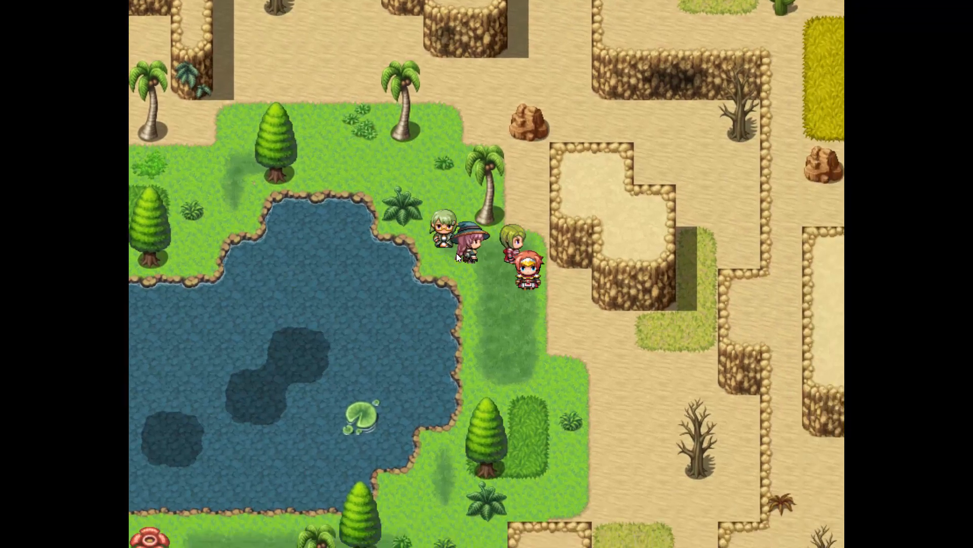
key(shift+Down)
key(shift+Down)
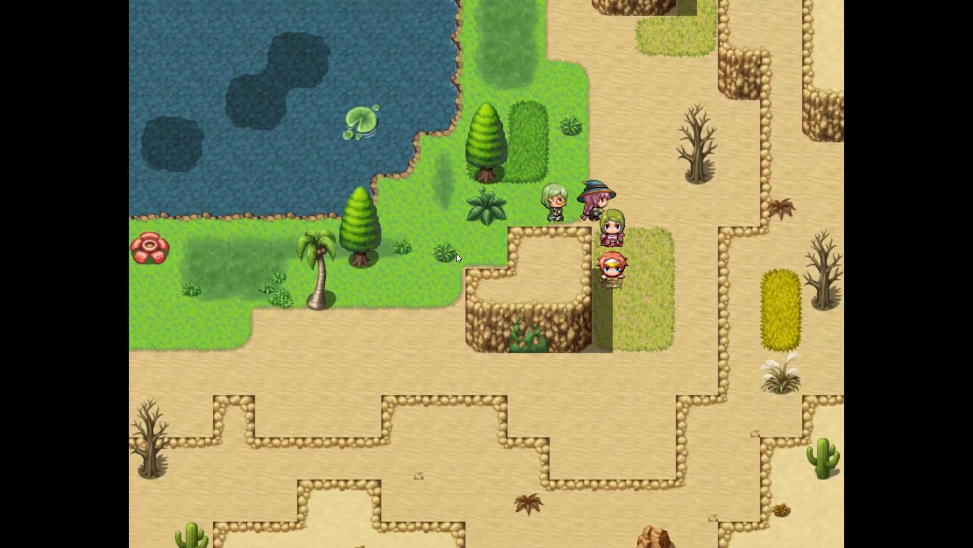
- Walk the party west below the oasis to the light grass patch southwest of the pond
key(shift+Left)
key(shift+Left)
key(shift+Left)
key(shift+Left)
key(shift+Left)
key(shift+Left)
key(shift+Left)
key(shift+Left)
key(shift+Left)
key(shift+Left)
key(shift+Left)
key(shift+Left)
key(shift+Up)
key(shift+Left)
key(shift+Left)
key(shift+Left)
key(shift+Left)
key(shift+Left)
key(shift+Left)
key(shift+Left)
key(shift+Left)
key(shift+Left)
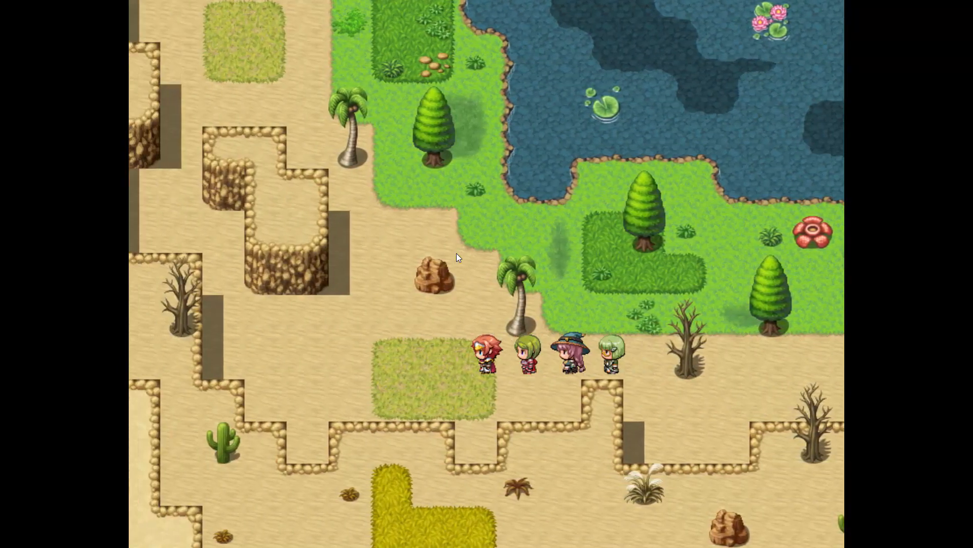
- Test passability around the notched southern cliff edge and the sand beneath the southwestern cliff block
key(shift+Down)
key(shift+Right)
key(shift+Down)
key(shift+Up)
key(shift+Up)
key(shift+Up)
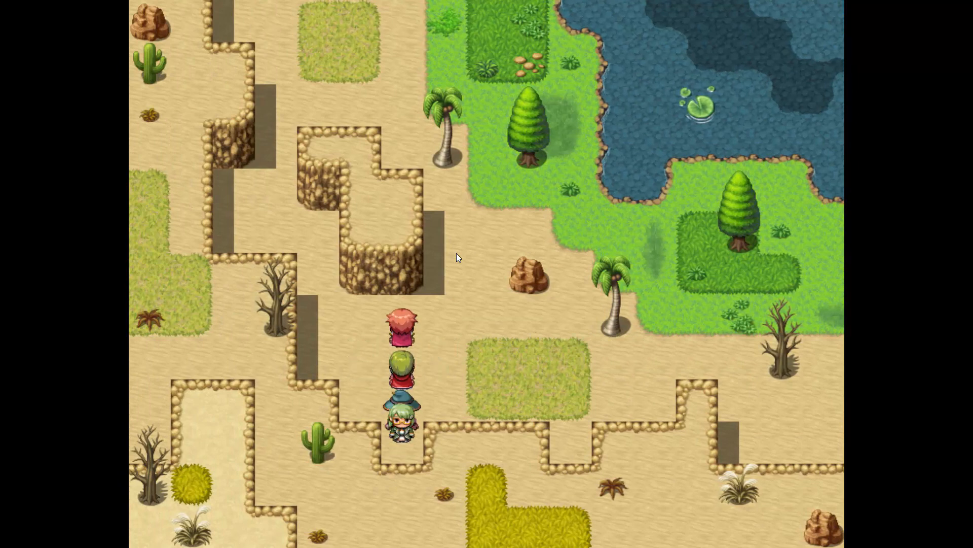
key(shift+Right)
key(shift+Right)
key(shift+Down)
key(shift+Down)
key(shift+Up)
key(shift+Up)
key(shift+Up)
key(shift+Up)
key(shift+Up)
key(shift+Up)
key(shift+Up)
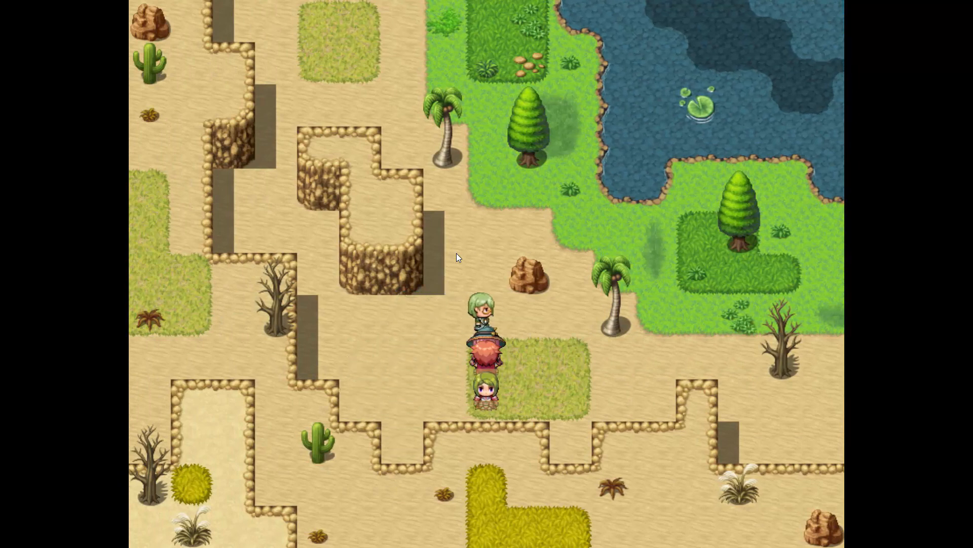
- Walk the party north along the western cliff to the brown rock northwest of the pond
key(shift+Left)
key(shift+Left)
key(shift+Left)
key(shift+Up)
key(shift+Up)
key(shift+Up)
key(shift+Up)
key(shift+Left)
key(shift+Up)
key(shift+Up)
key(shift+Up)
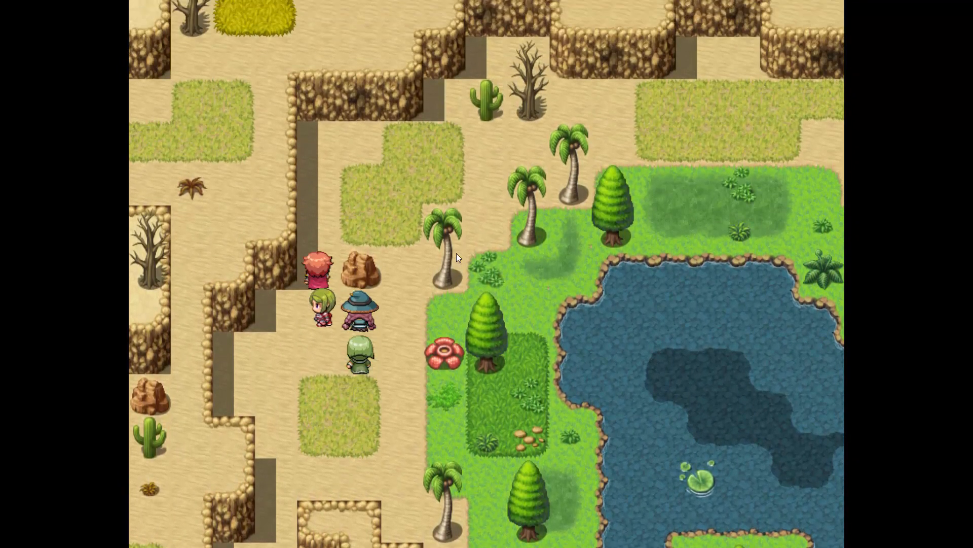
- Walk the party northeast across the sand into the recess of the northern cliff wall
key(shift+Right)
key(shift+Right)
key(shift+Right)
key(shift+Right)
key(shift+Right)
key(shift+Up)
key(shift+Right)
key(shift+Right)
key(shift+Right)
key(shift+Right)
key(shift+Up)
key(shift+Up)
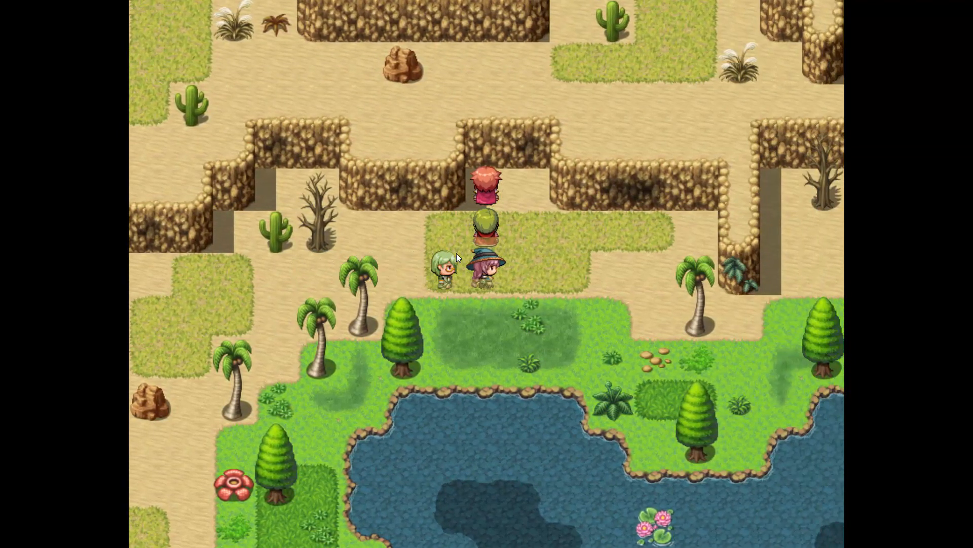
- Walk the party east over the light grass to the palm tree directly north of the pond
key(shift+Right)
key(shift+Down)
key(shift+Down)
key(shift+Right)
key(shift+Right)
key(shift+Right)
key(shift+Right)
key(shift+Left)
key(shift+Down)
key(shift+Down)
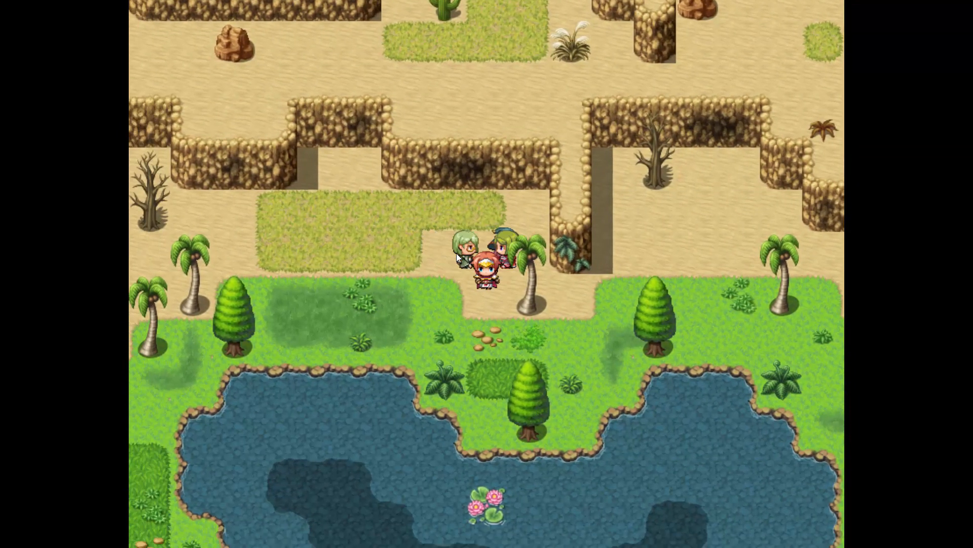
- Check the northern cliff wall's passability by walking up it beside the dead tree onto the upper plateau
key(shift+Right)
key(shift+Right)
key(shift+Right)
key(shift+Up)
key(shift+Up)
key(shift+Right)
key(shift+Right)
key(shift+Up)
key(shift+Up)
key(shift+Right)
key(shift+Up)
key(shift+Up)
key(shift+Up)
key(shift+Right)
key(shift+Right)
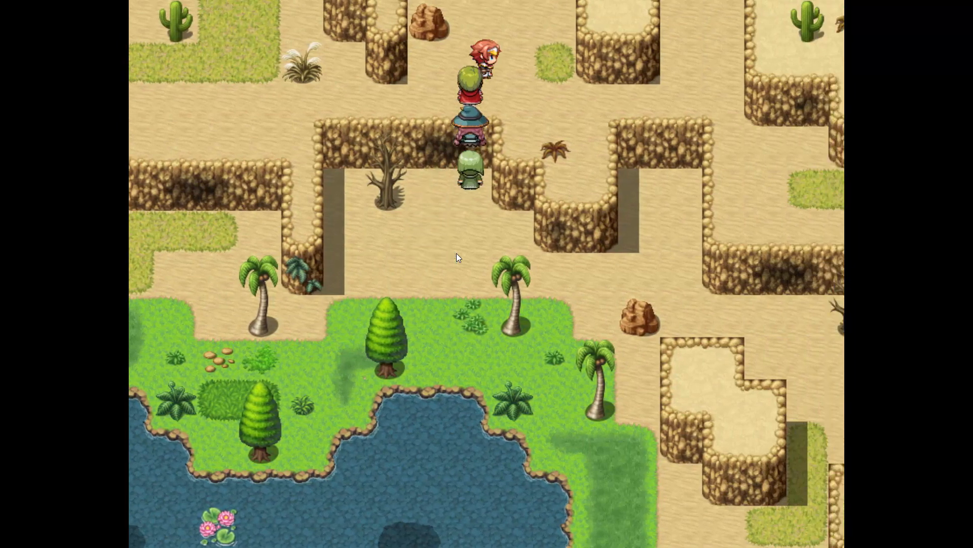
- Walk the party back down across the cliff wall to the dead tree at its foot
key(shift+Left)
key(shift+Left)
key(shift+Down)
key(shift+Down)
key(shift+Down)
key(shift+Left)
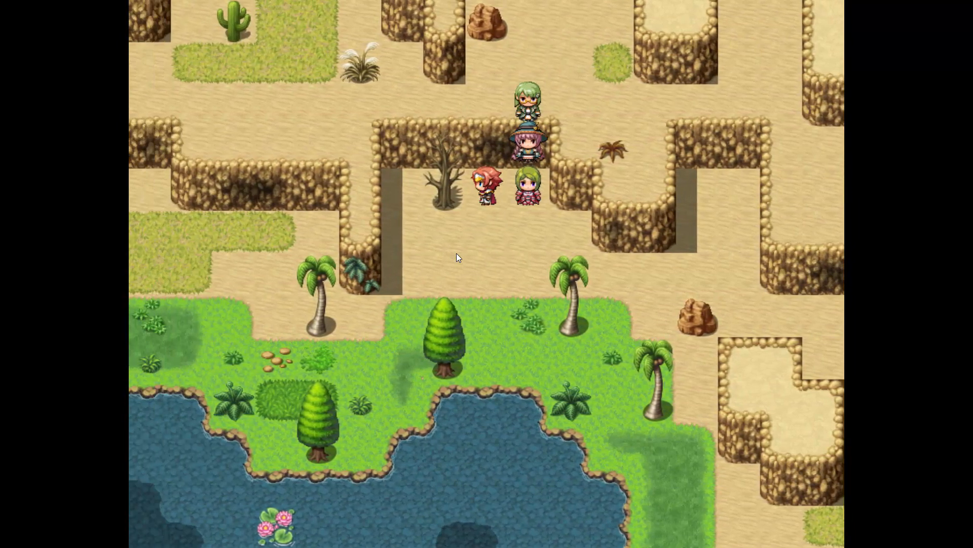
- Check the northern cliff wall by walking the party up over it and east along the upper sand to the raised northeastern plateau
key(shift+Right)
key(shift+Up)
key(shift+Up)
key(shift+Up)
key(shift+Right)
key(shift+Right)
key(shift+Down)
key(shift+Right)
key(shift+Right)
key(shift+Right)
key(shift+Right)
key(shift+Up)
key(shift+Up)
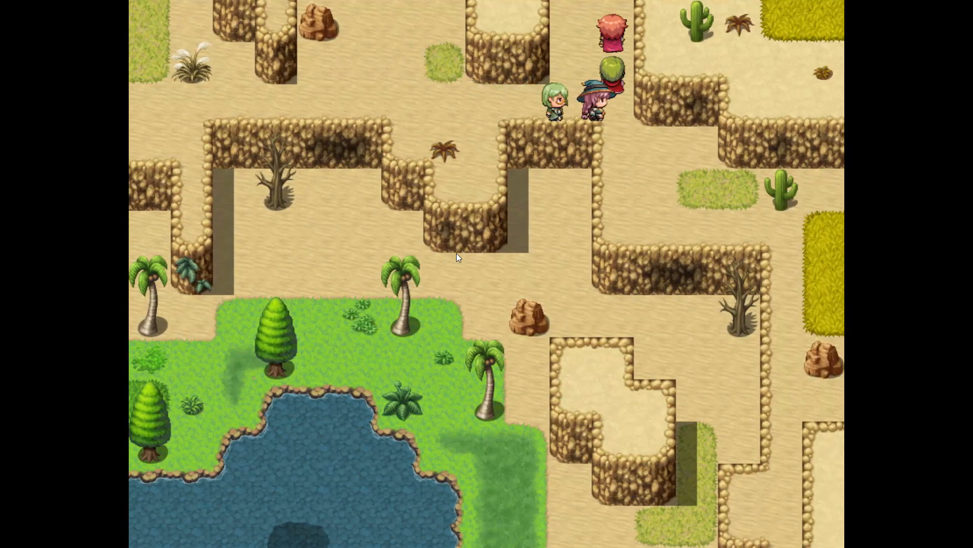
- Walk the party southeast across the upper sand, past the light grass patch, to the spot below the cactus
key(shift+Down)
key(shift+Down)
key(shift+Down)
key(shift+Right)
key(shift+Right)
key(shift+Down)
key(shift+Right)
key(shift+Down)
key(shift+Right)
key(shift+Right)
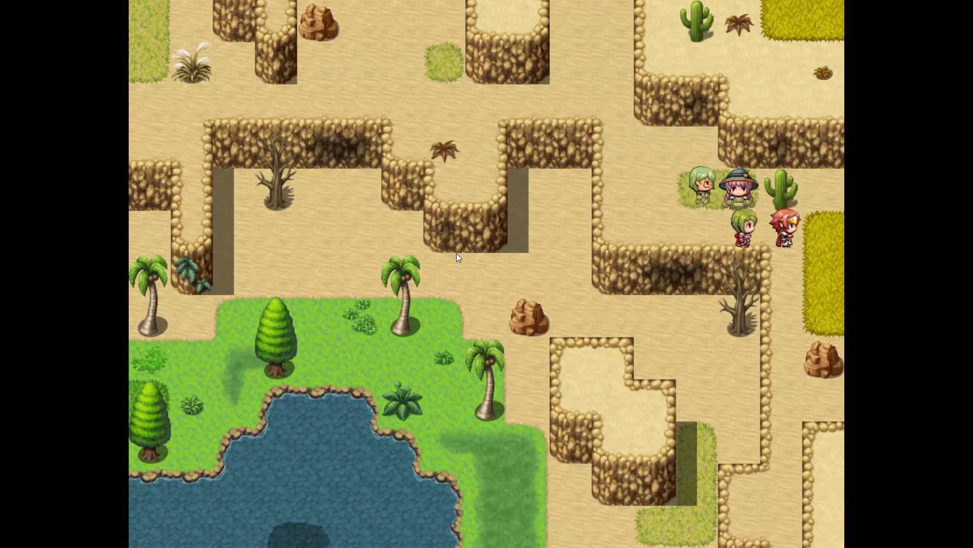
- Walk the party south through the eastern passage between the cliffs until level with the dead tree
key(shift+Down)
key(shift+Down)
key(shift+Left)
key(shift+Down)
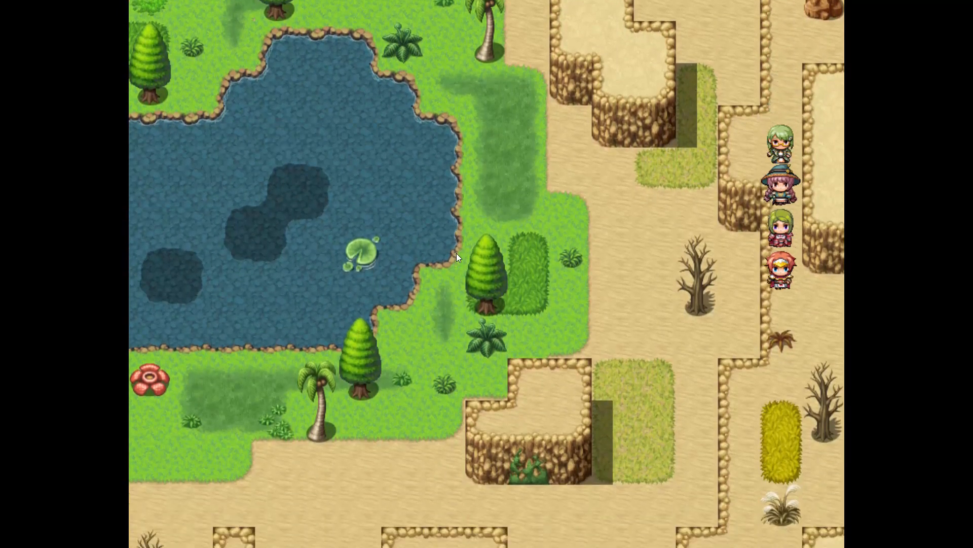
- Walk the party south past the yellow grass and the white plumed plant to the southeastern cliff corner
key(shift+Left)
key(shift+Down)
key(shift+Down)
key(shift+Down)
key(shift+Down)
key(shift+Down)
key(shift+Left)
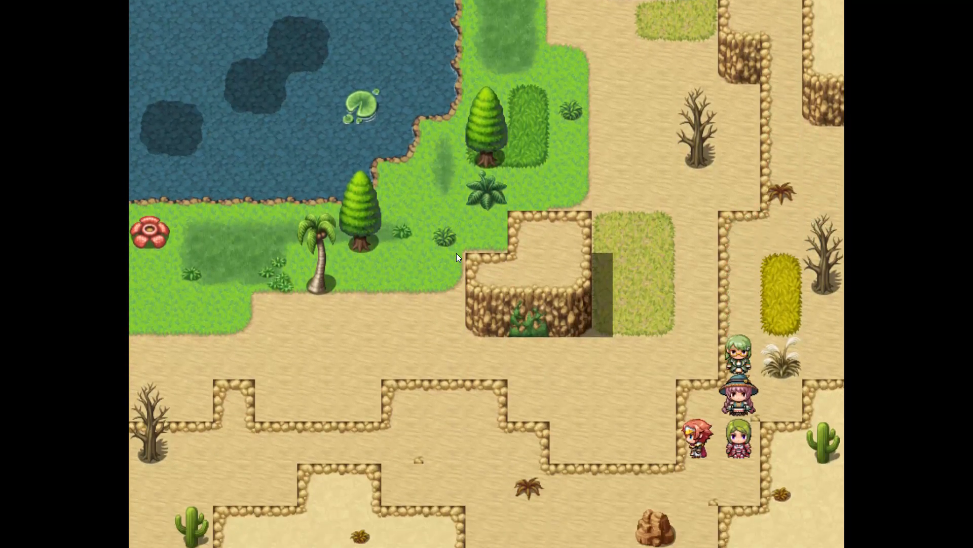
- Walk the party west along the southern cliff edge past the brown rock, and switch the playtest out of full screen
key(shift+Down)
key(shift+Left)
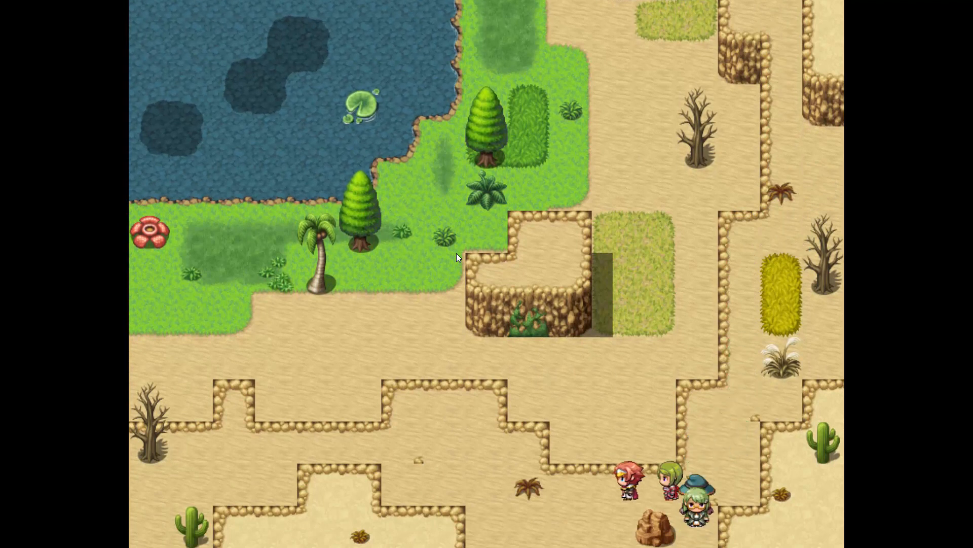
key(shift+Down)
key(Right)
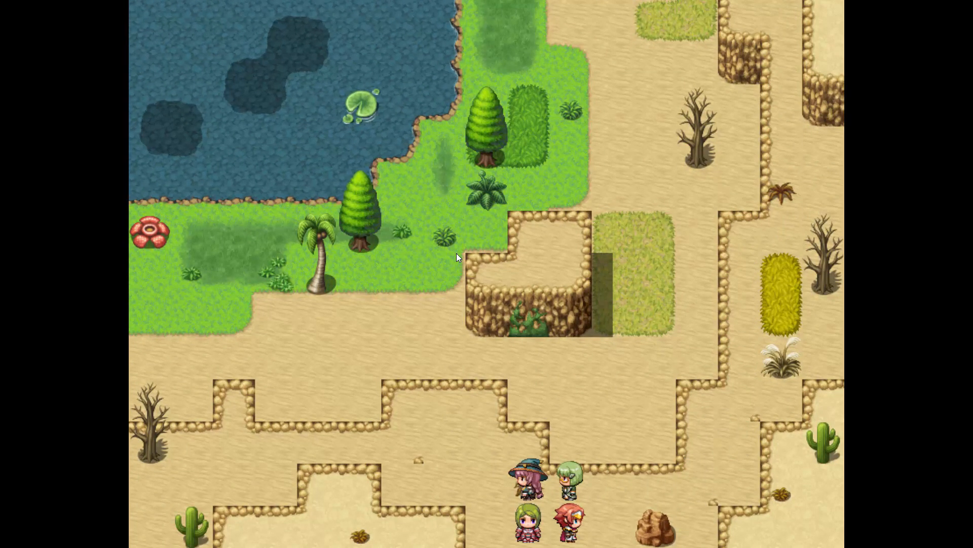
key(F4)
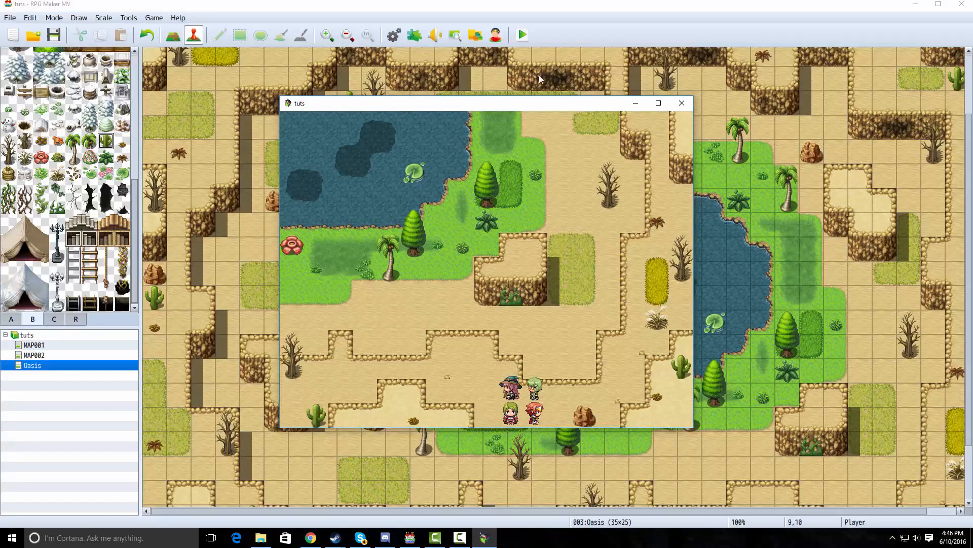